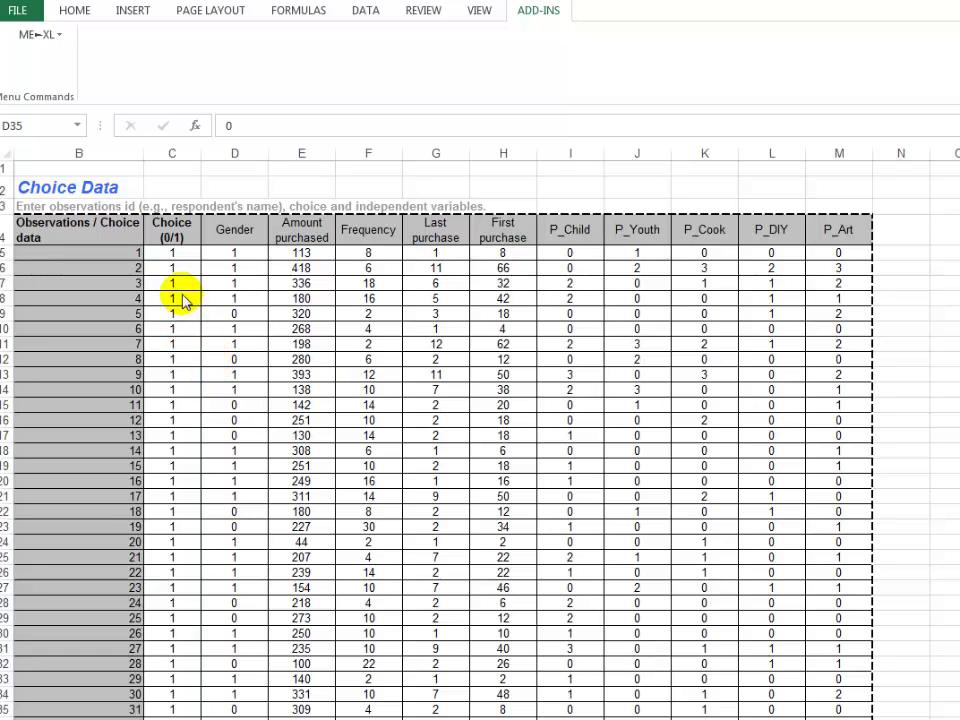
Examine the Choice (0/1) column's header and its first few observation values in the Choice Data table
click(173, 236)
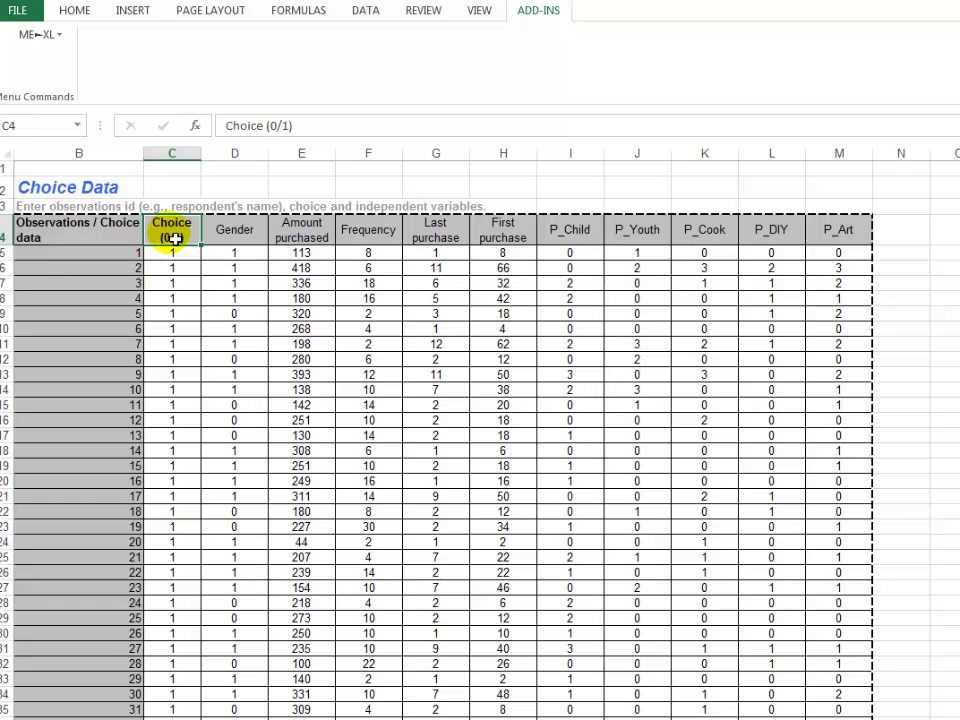
key(Down)
key(Down)
key(Down)
key(Down)
key(Up)
key(Up)
key(Up)
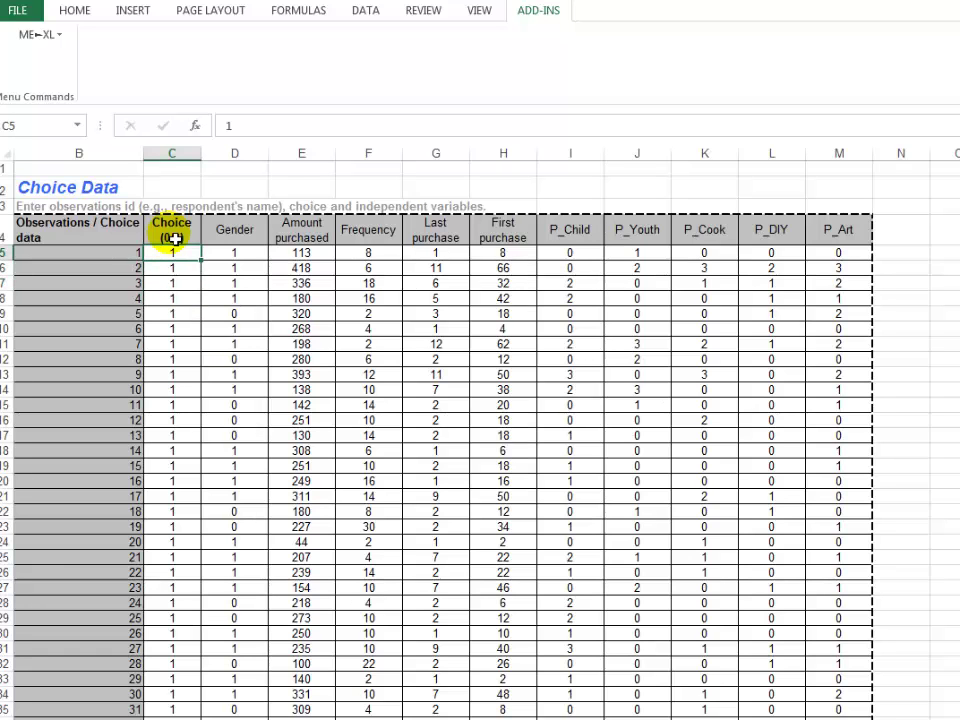
key(Up)
Examine the Gender column's header and how its first few observations are coded
key(Right)
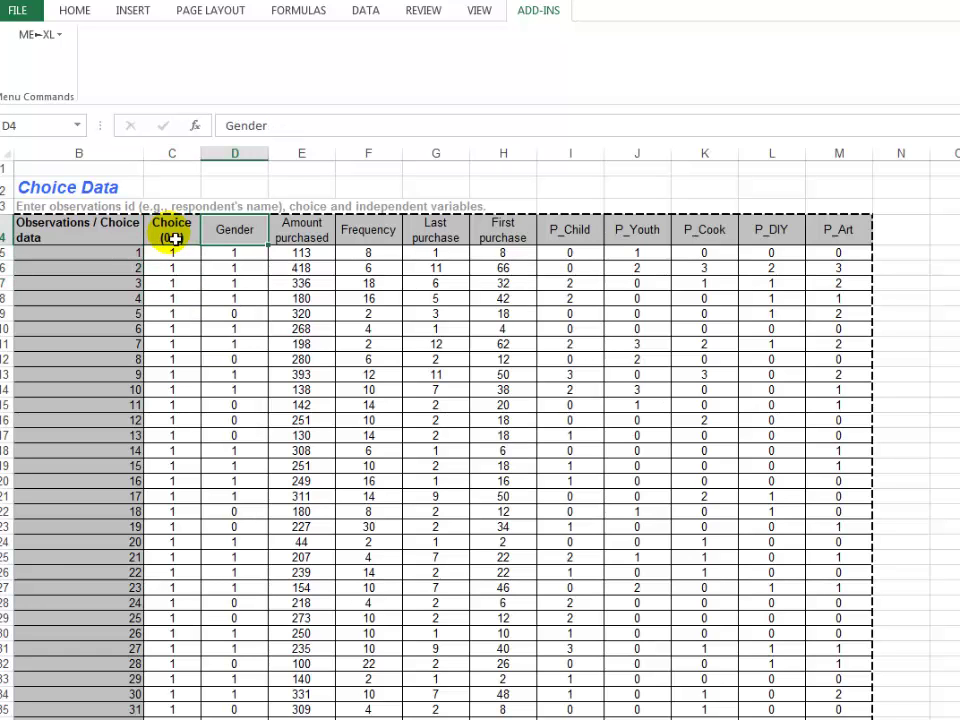
key(Down)
key(Down)
key(Down)
key(Down)
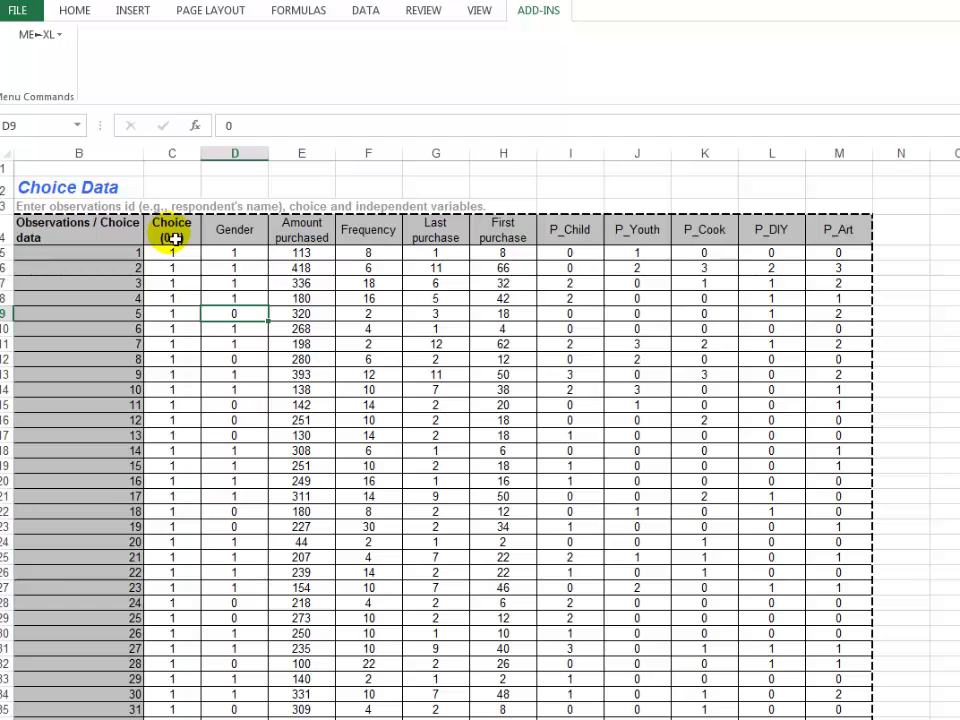
key(Up)
key(Up)
key(Up)
key(Up)
key(Up)
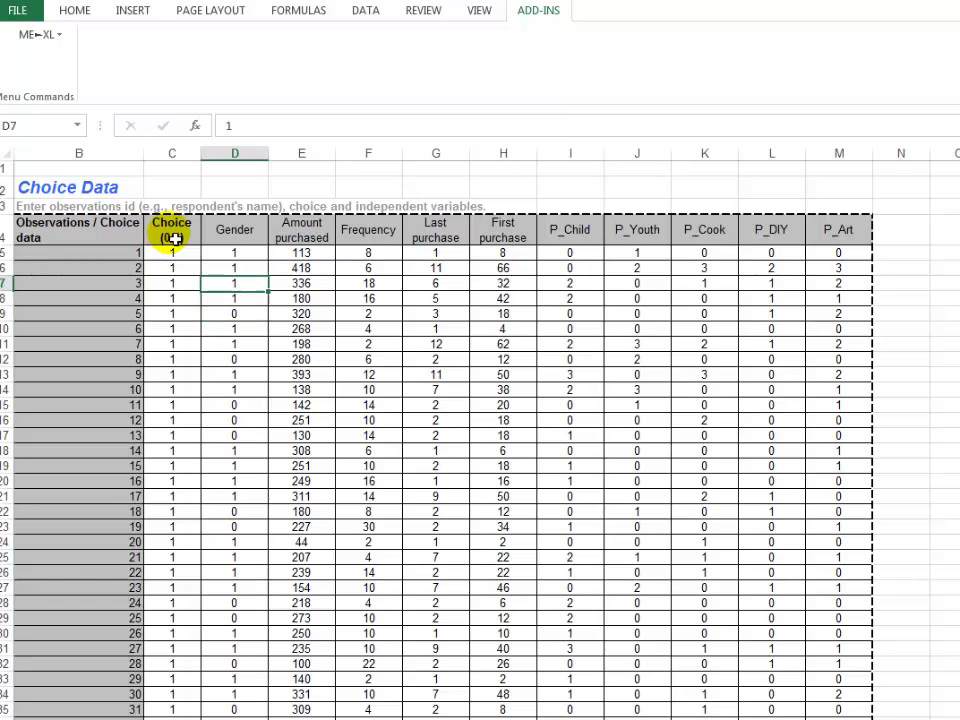
Review the remaining variable headers one by one, from Amount purchased through First purchase to the P_Child to P_Art product categories
key(Right)
key(Right)
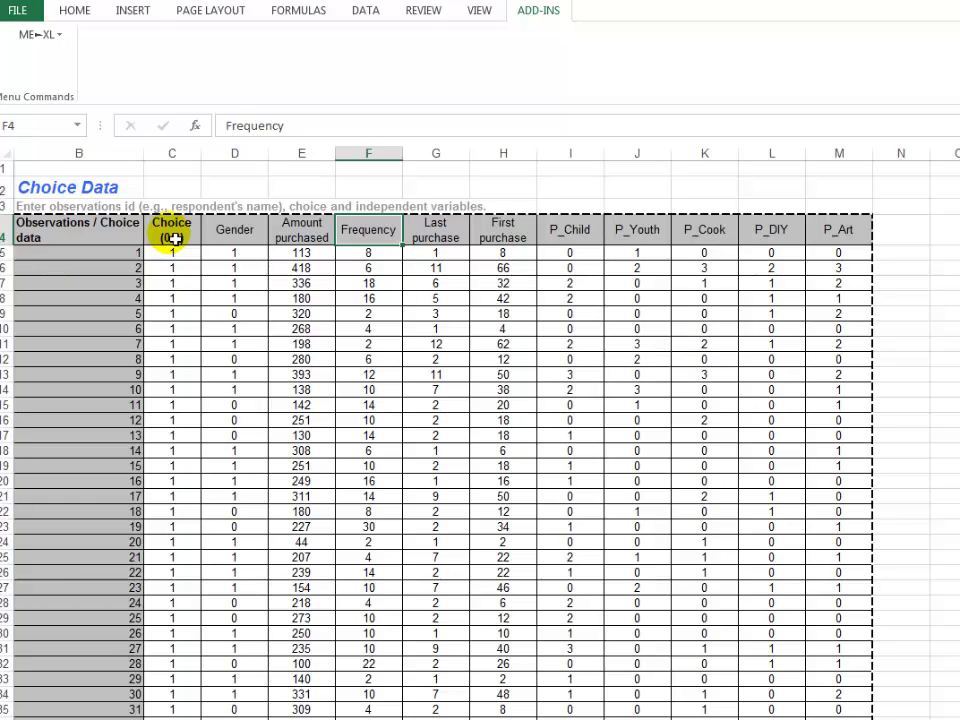
key(Right)
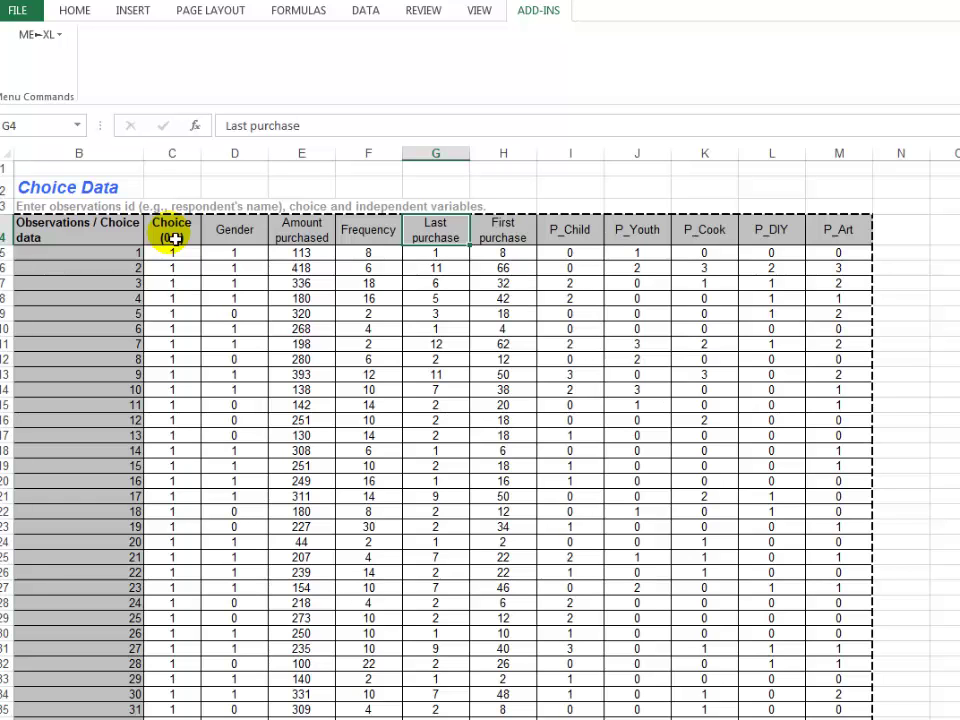
key(Right)
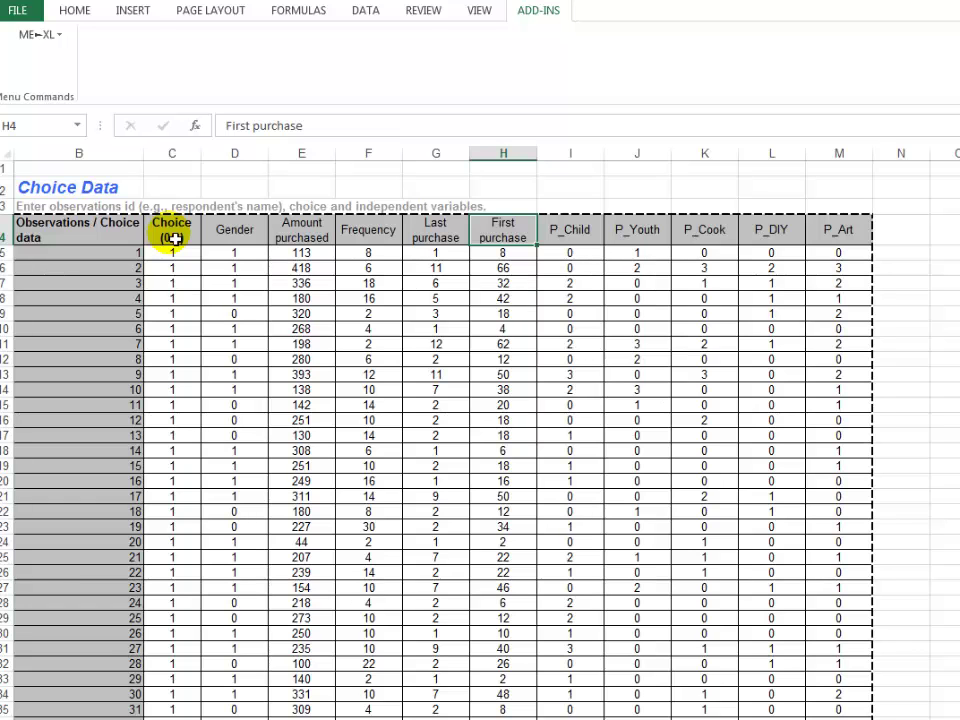
key(Right)
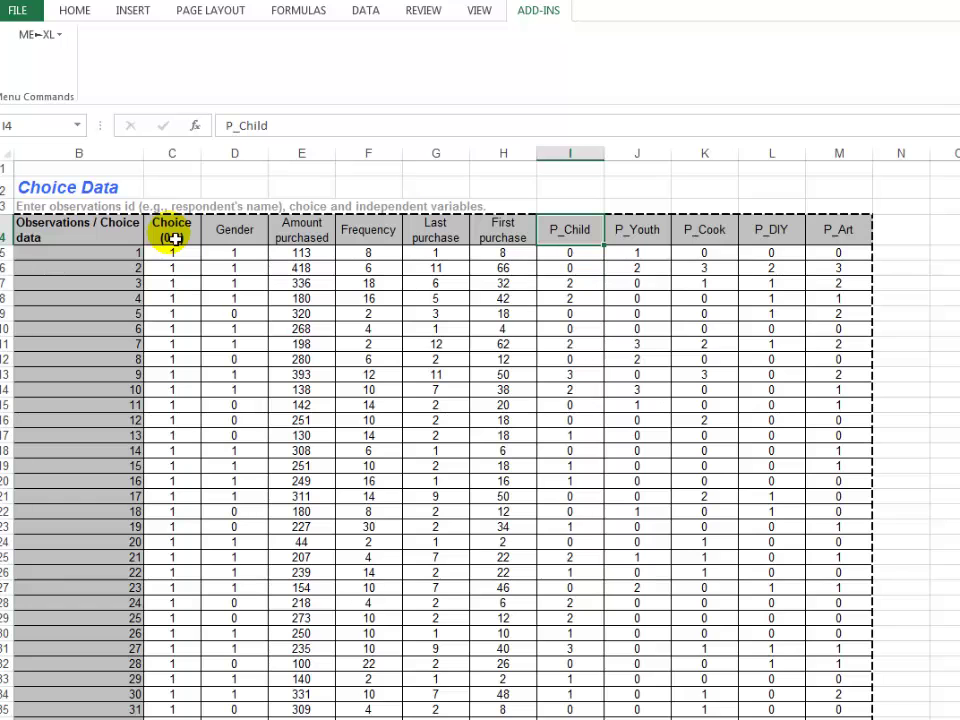
key(Right)
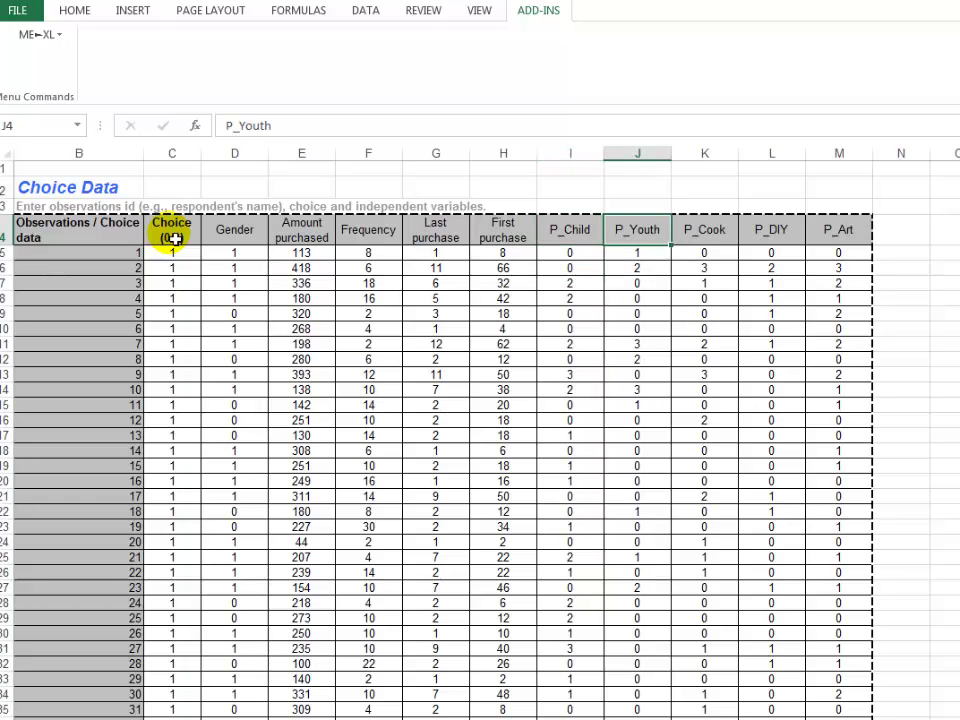
key(Right)
key(Right)
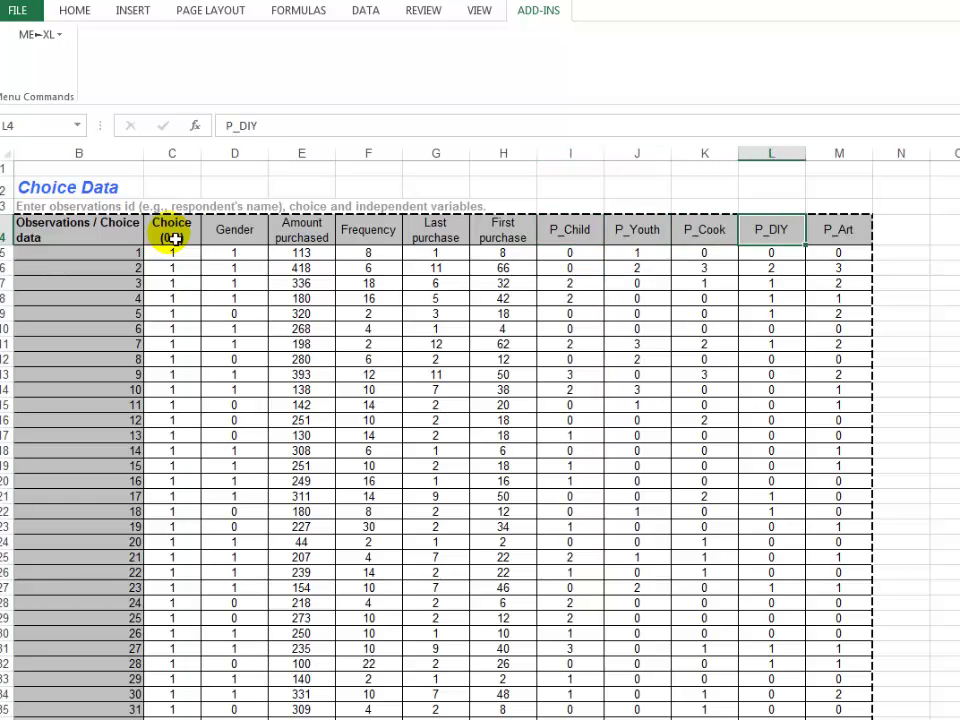
key(Right)
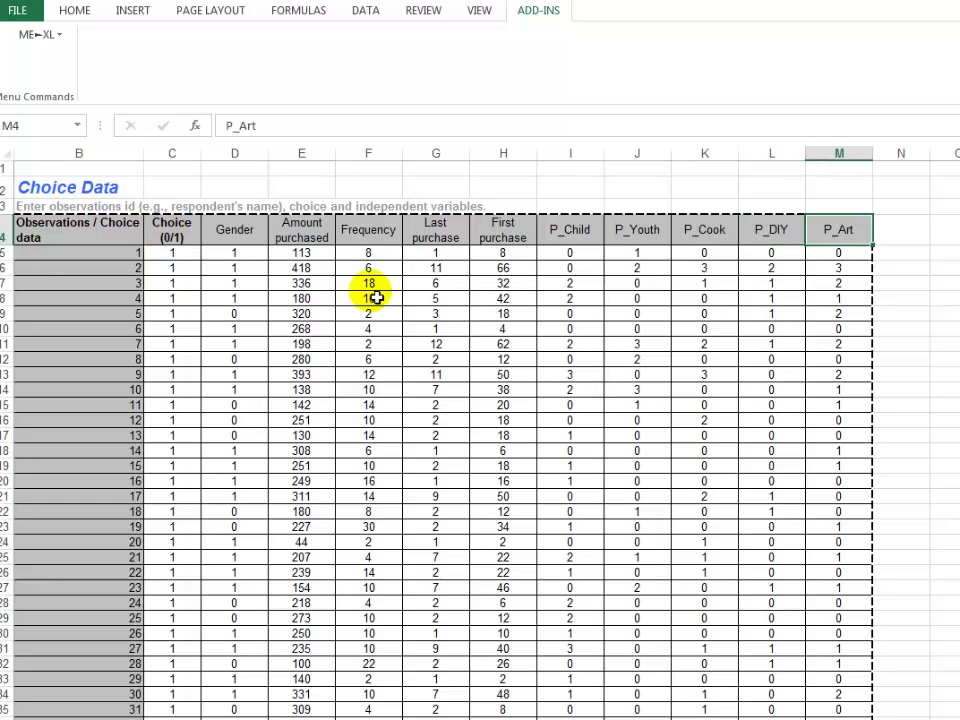
Compare the Choice (0/1) column with the block of independent variables from Gender to P_Art over the first eight observations
click(184, 256)
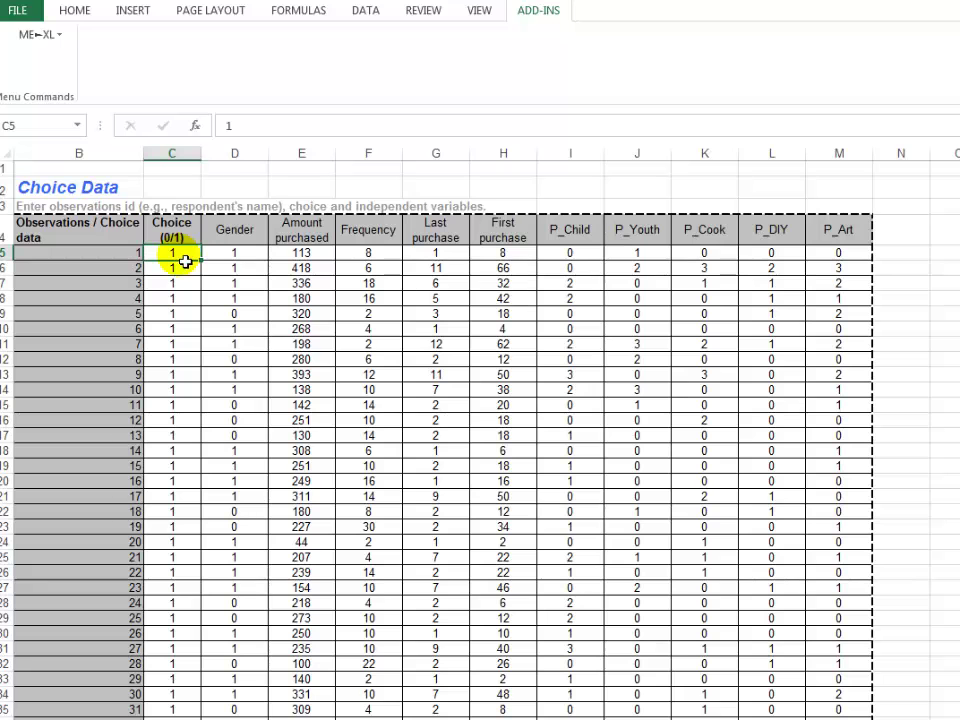
drag(183, 229, 163, 360)
drag(229, 224, 866, 362)
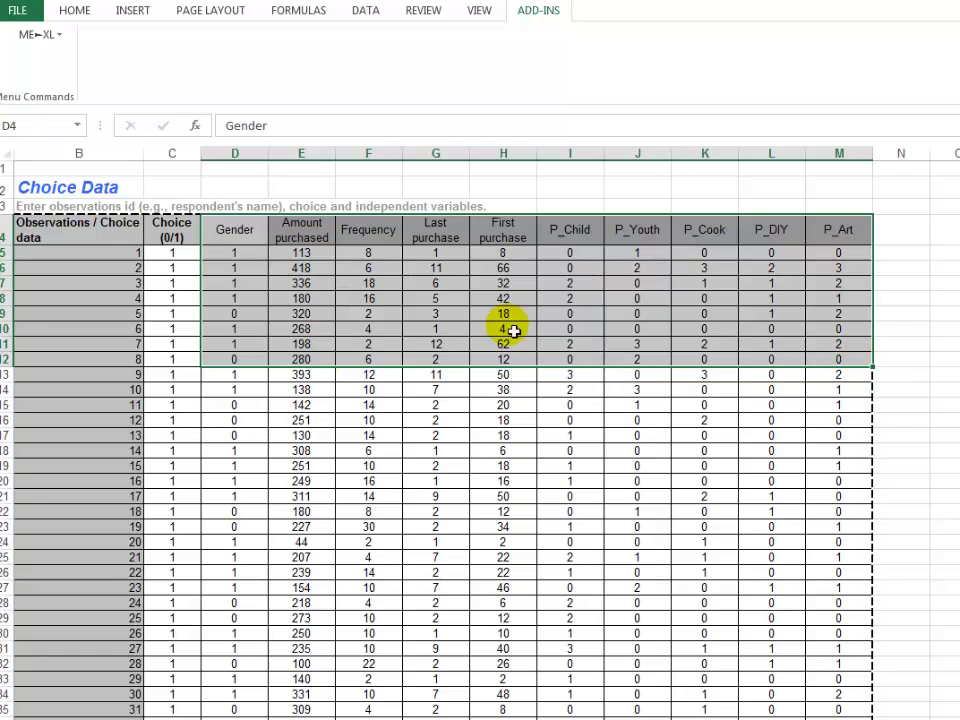
drag(186, 240, 189, 366)
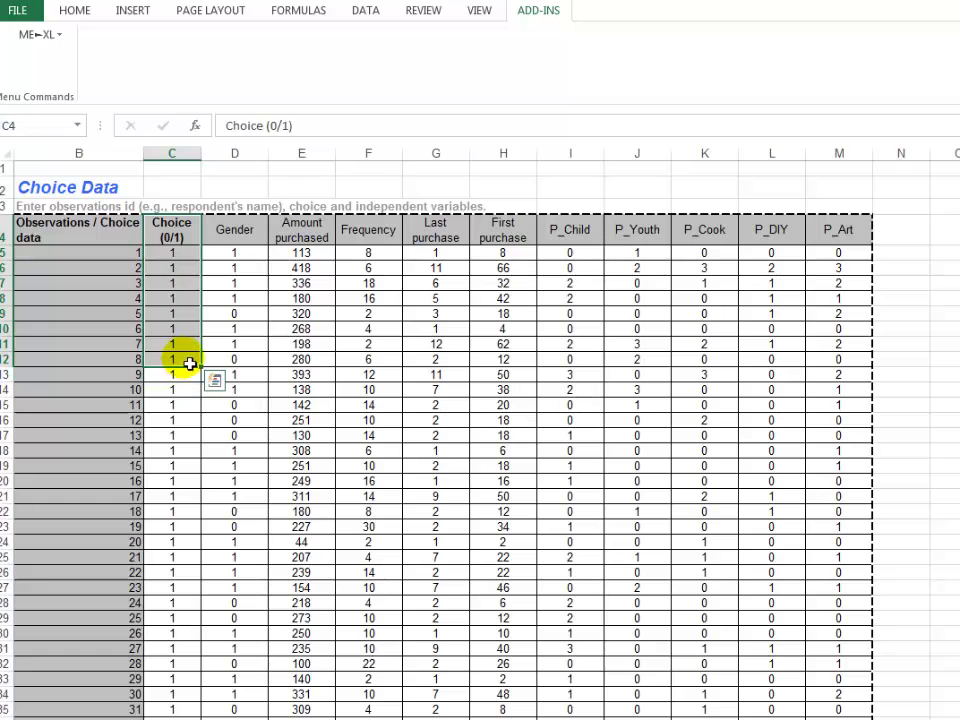
click(195, 253)
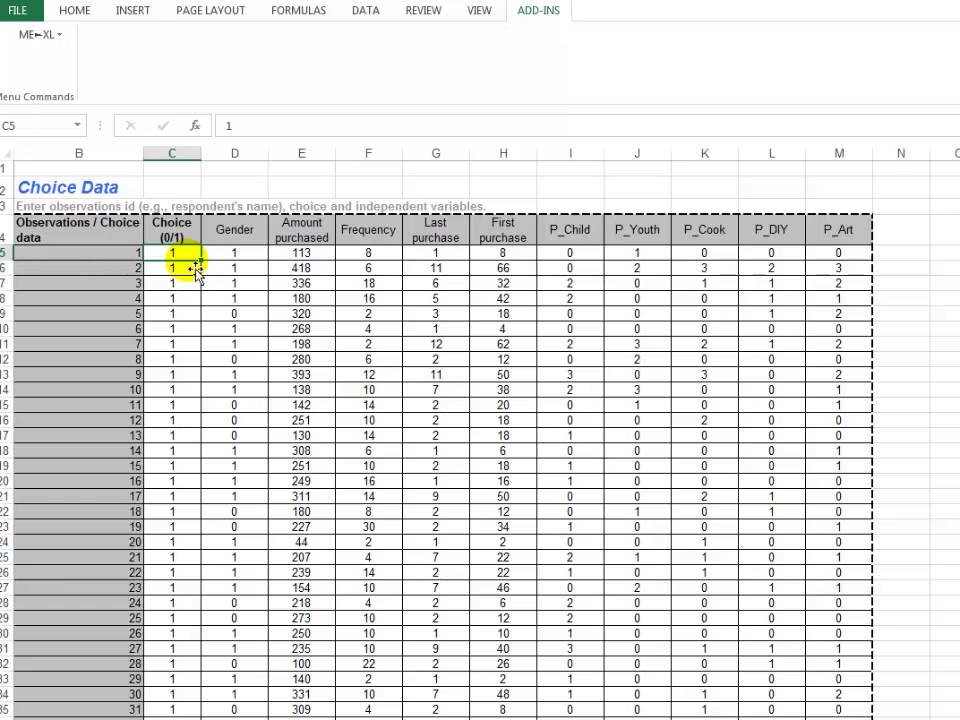
click(197, 268)
Enter =average(C5:C1604) in cell C1605, directly below the last observation of the Choice column
click(192, 260)
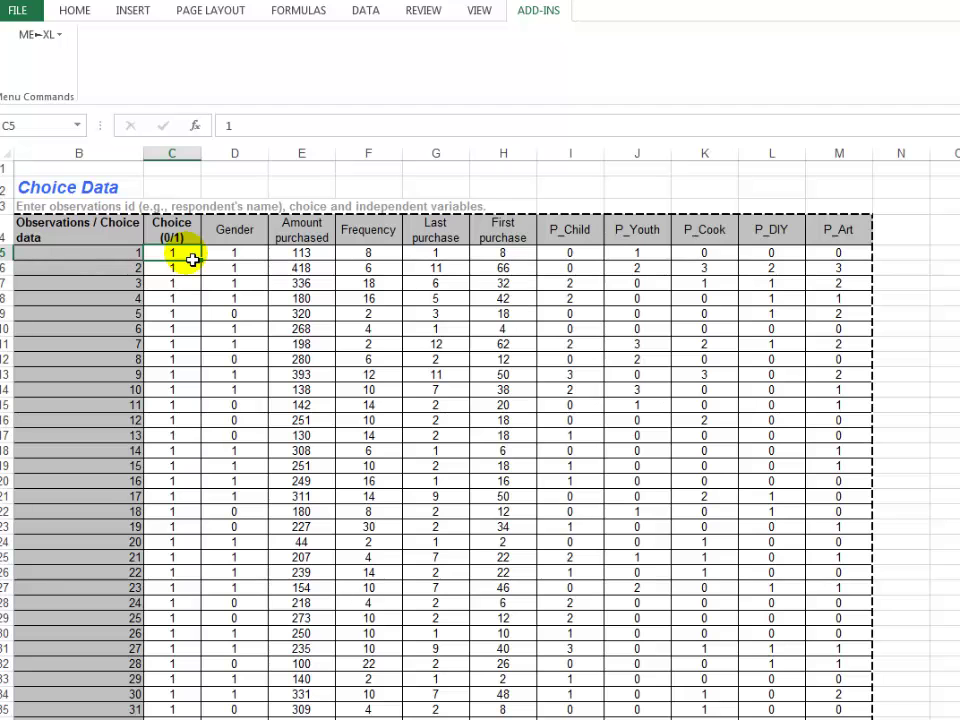
key(ctrl+shift+Down)
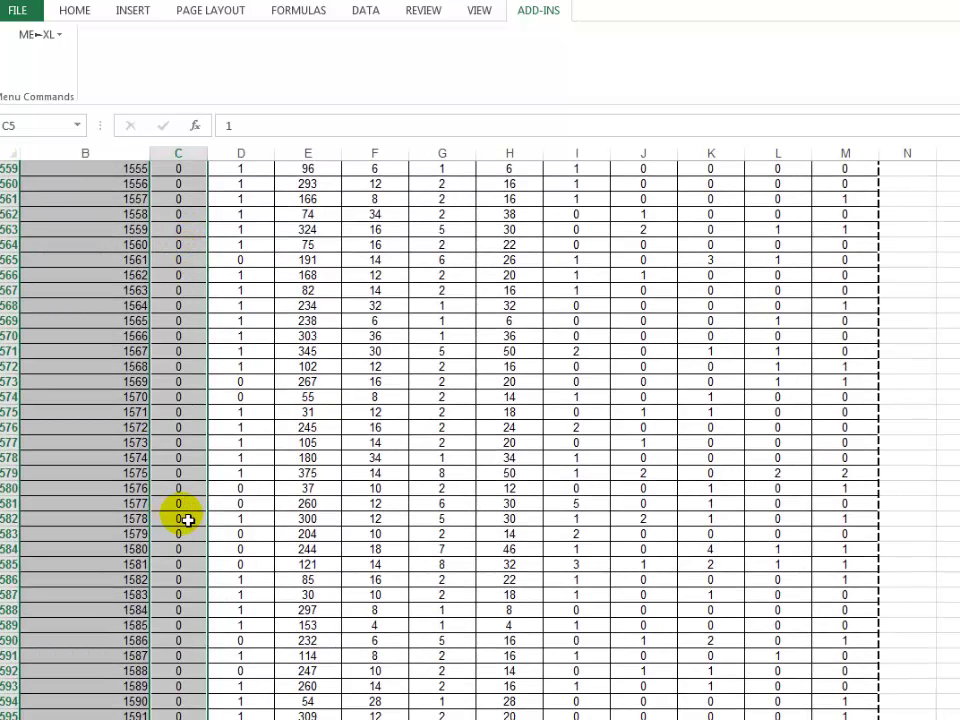
scroll(201, 690, down, 4)
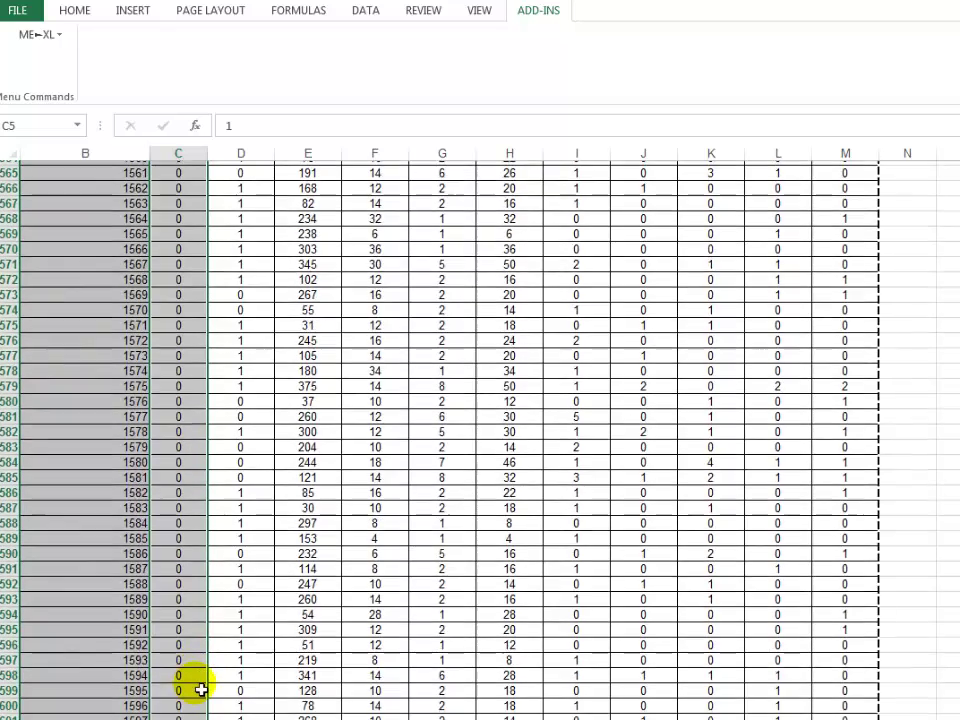
key(ctrl+v)
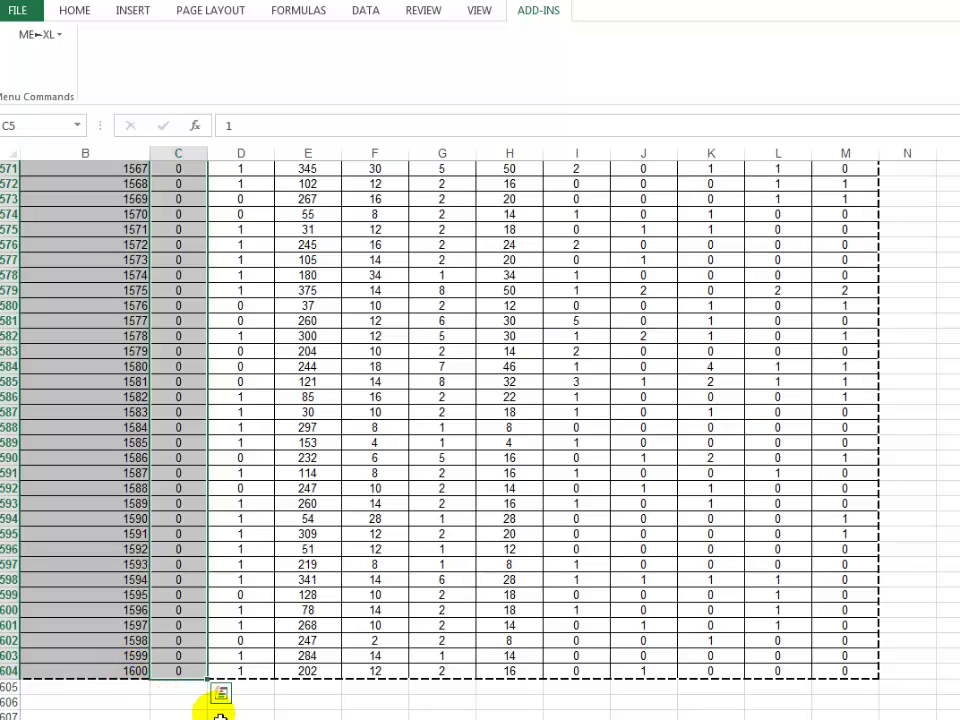
click(175, 690)
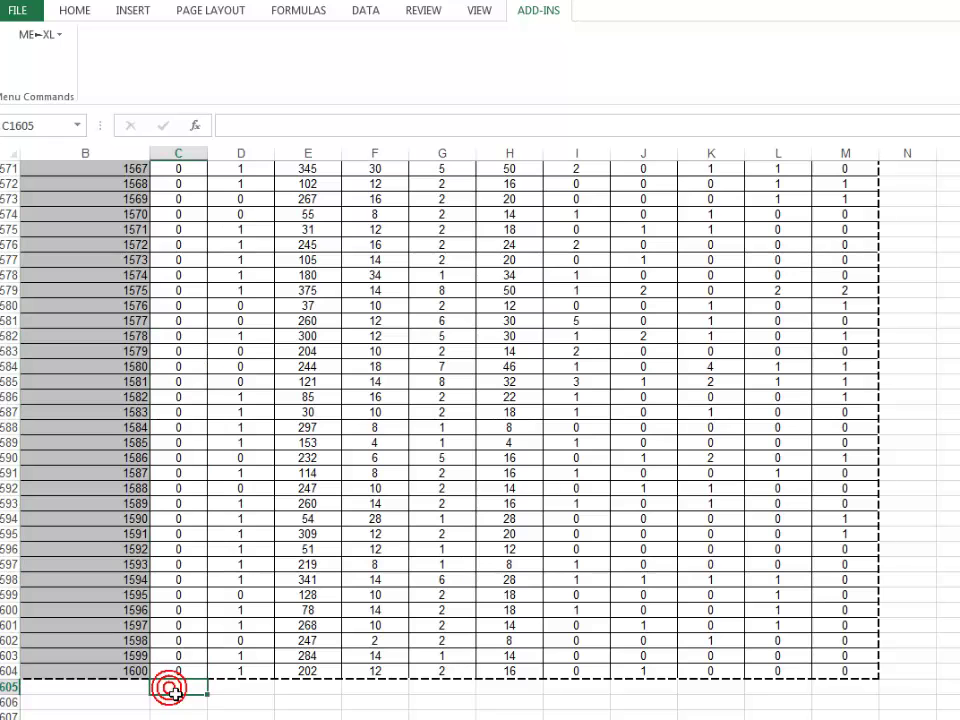
text(=aver)
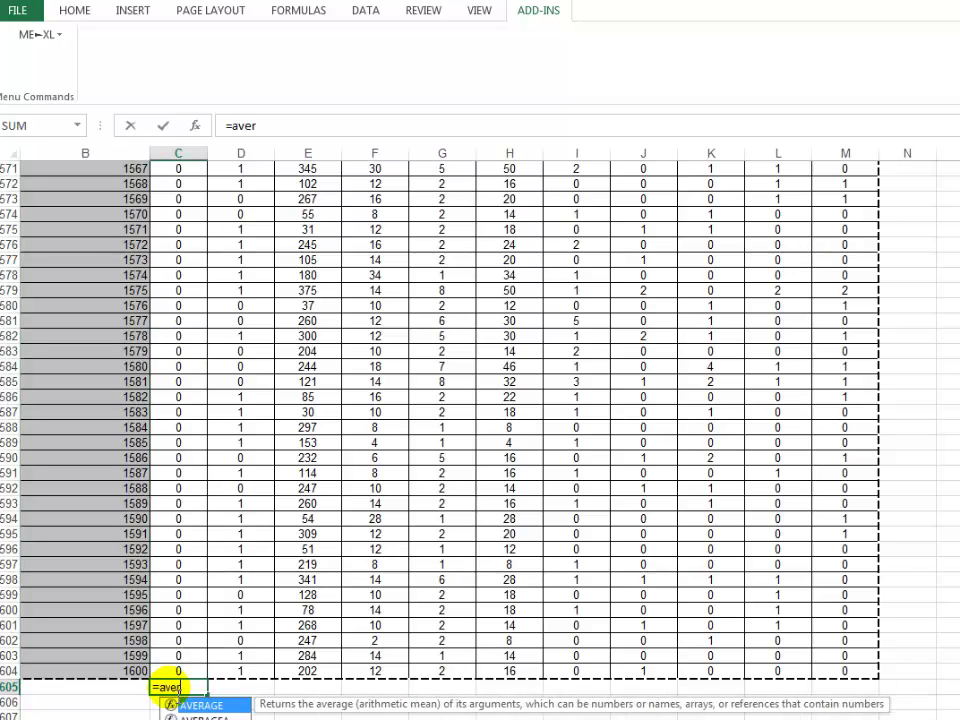
text(age()
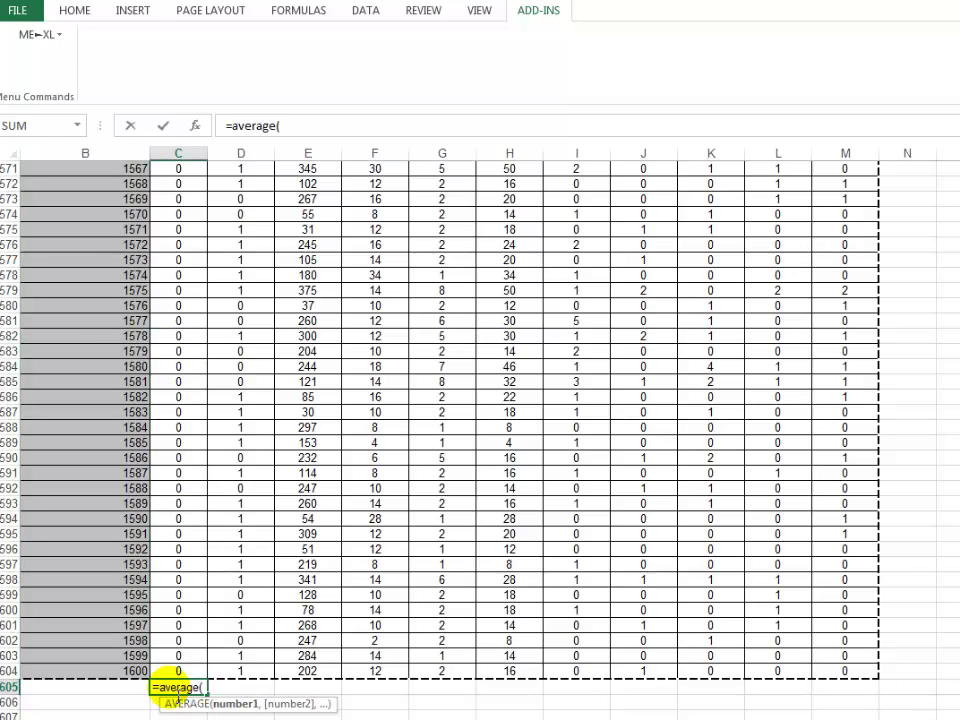
drag(180, 671, 193, 371)
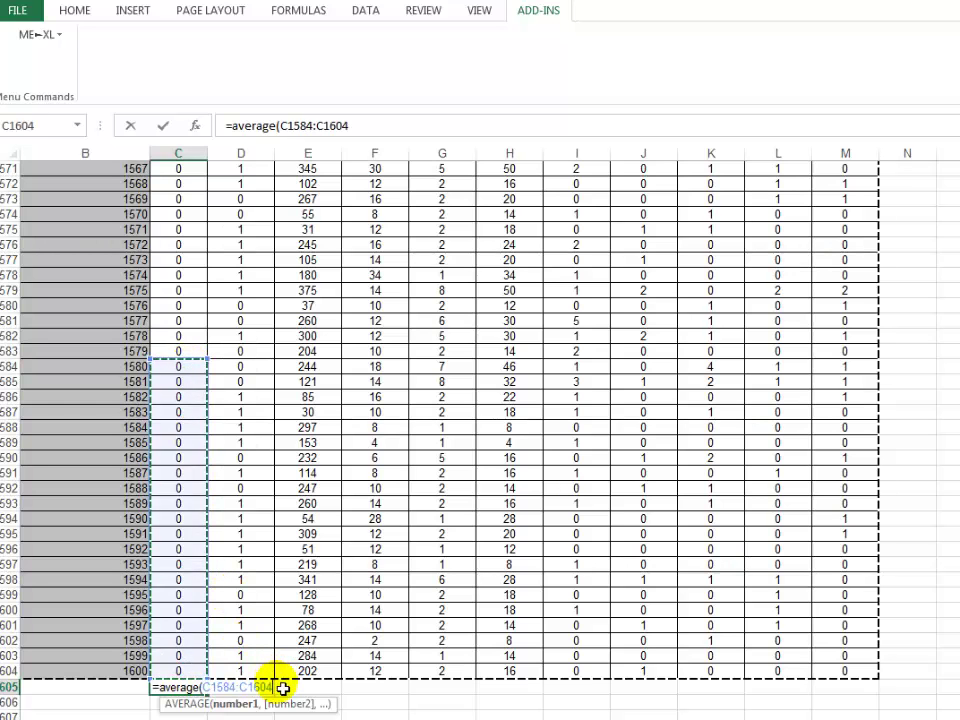
click(356, 124)
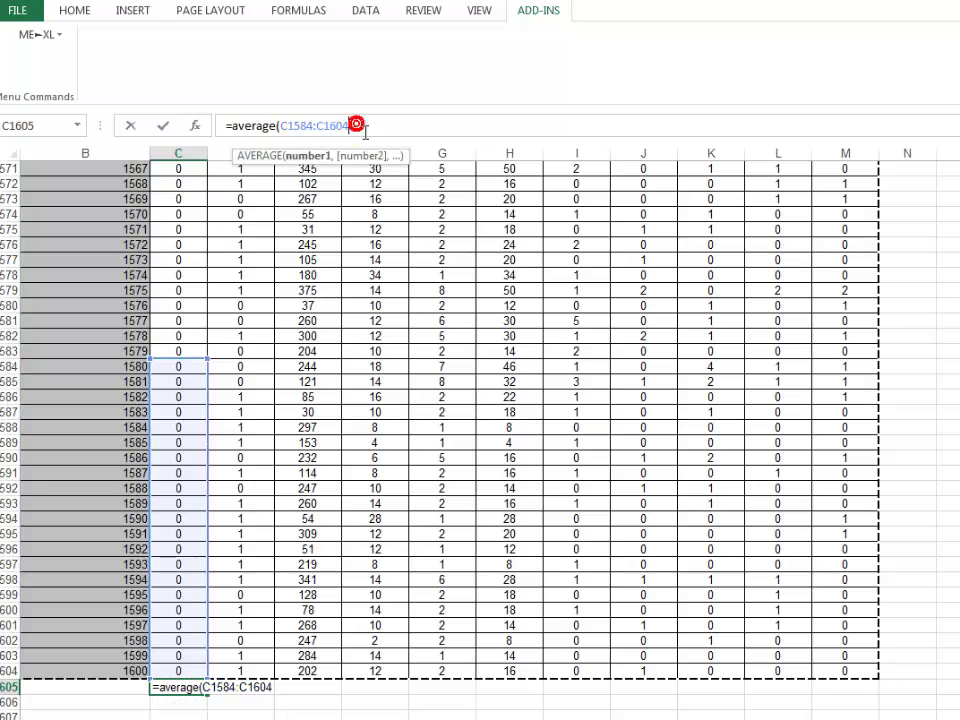
text())
drag(287, 126, 313, 127)
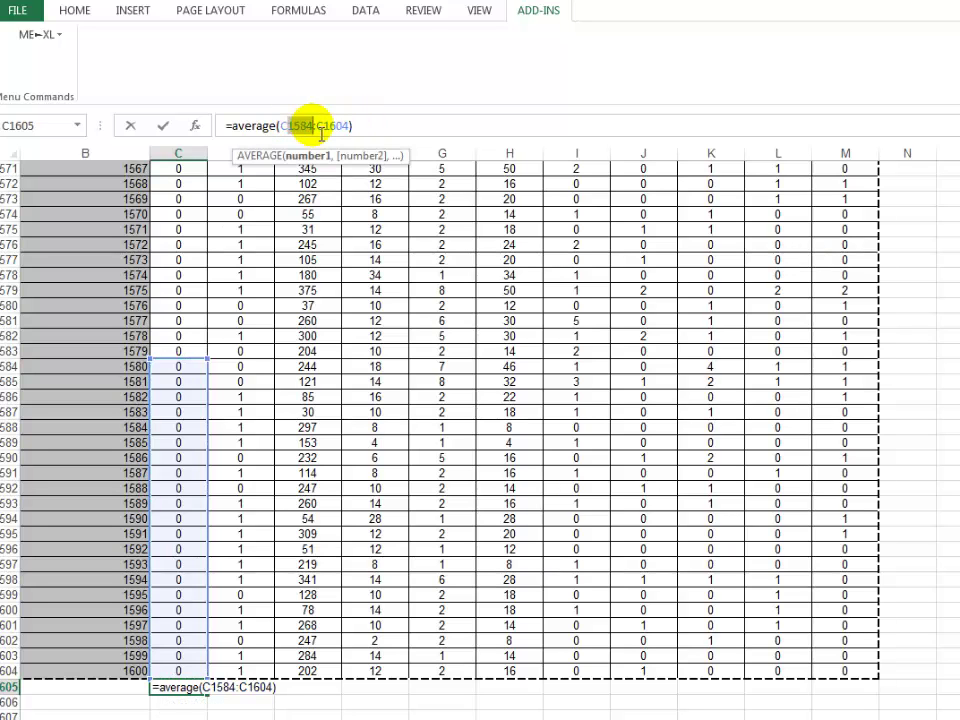
text(5)
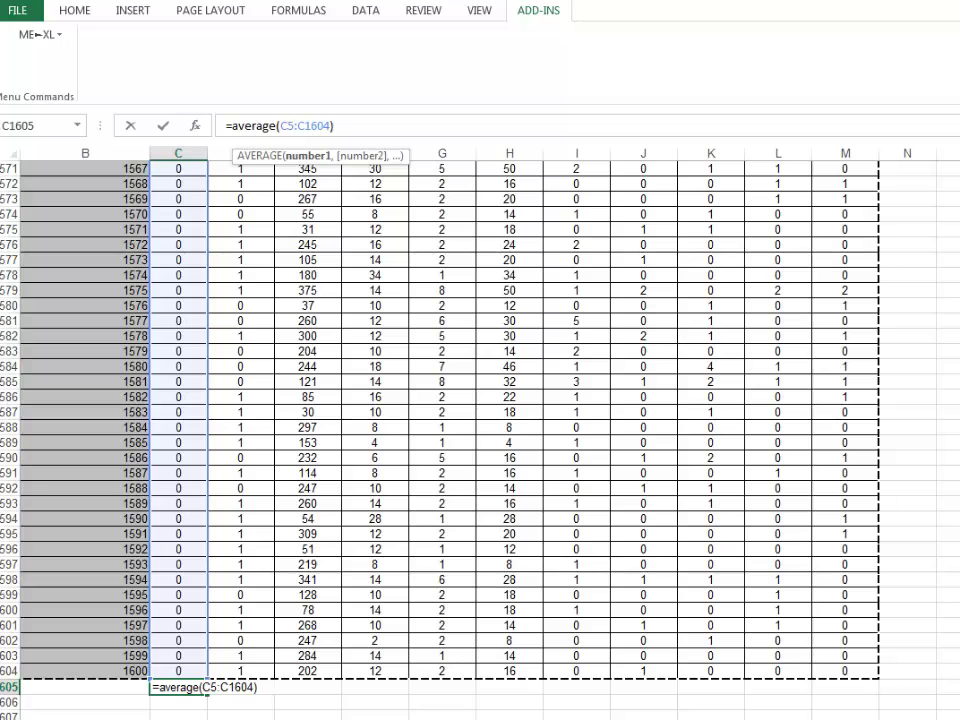
key(Return)
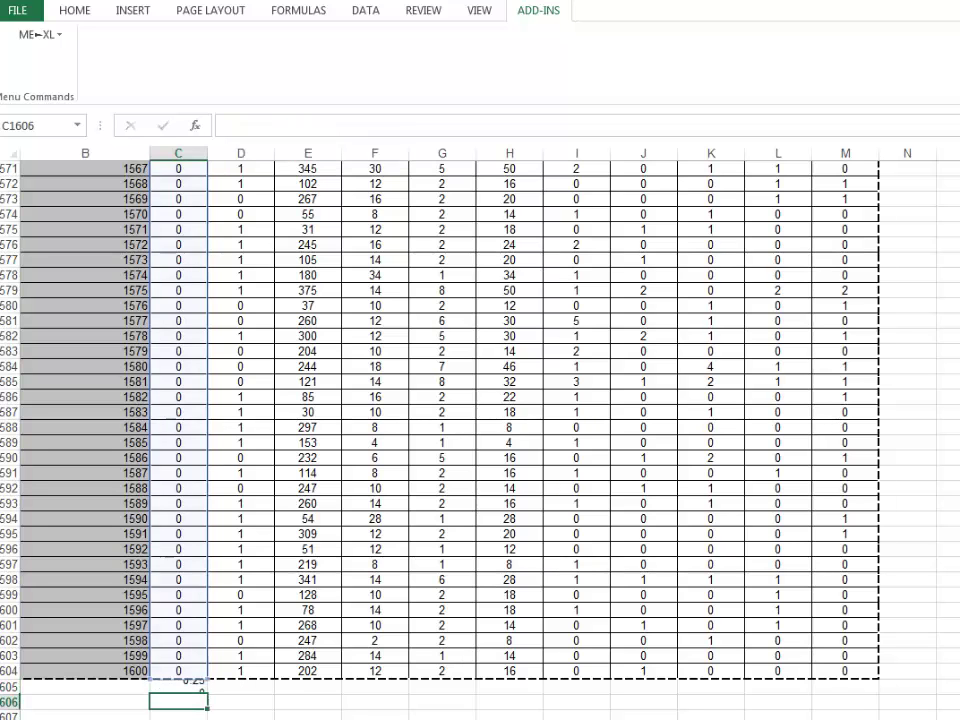
Fill the Choice column's AVERAGE formula across row 1605 through column M to average every variable
click(187, 686)
drag(206, 693, 910, 690)
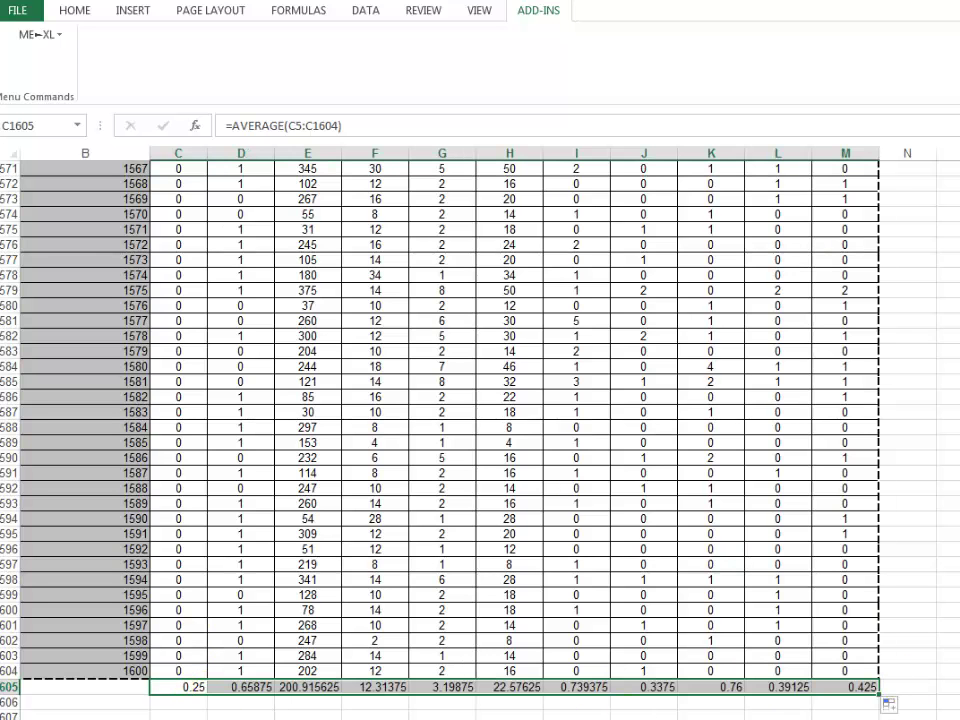
click(246, 705)
Check the averages of Gender, Amount purchased and Frequency in row 1605, then return to the top of the Choice Data table
click(253, 689)
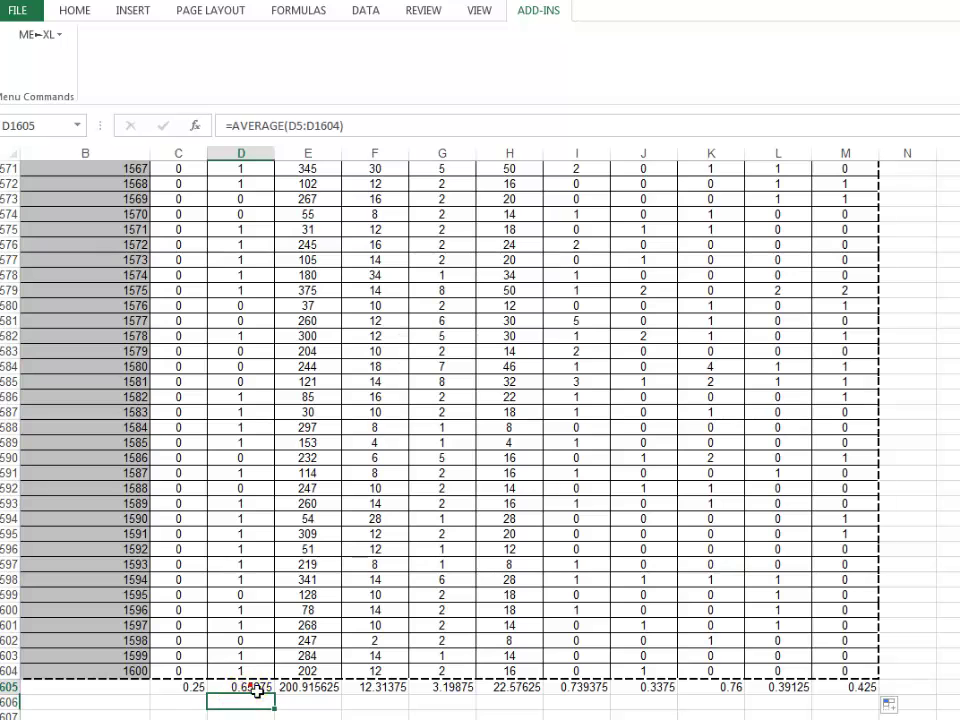
click(245, 690)
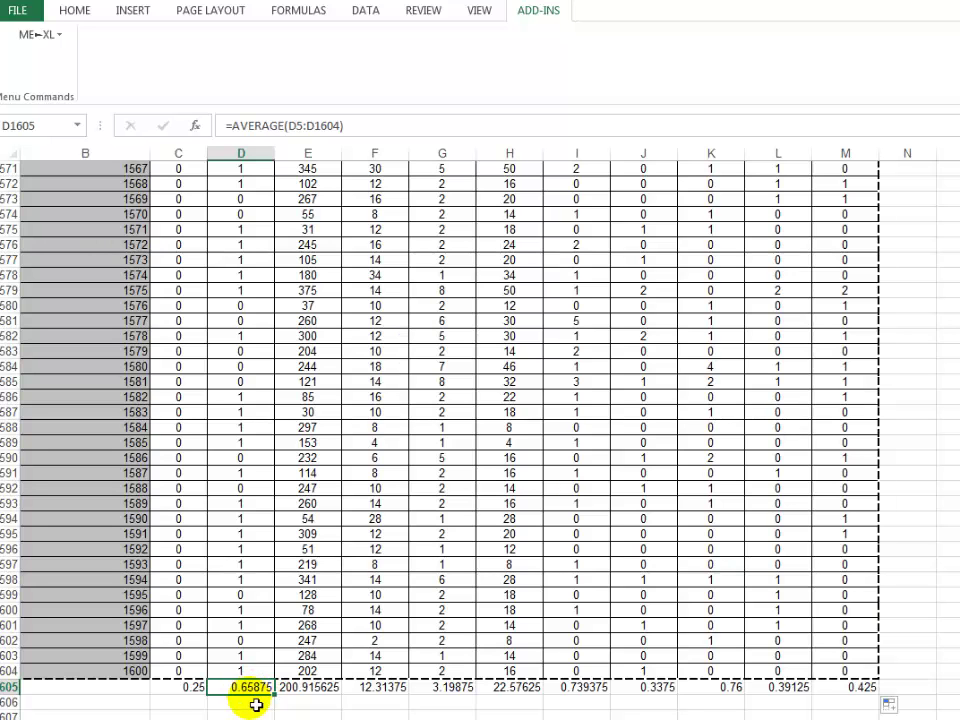
click(321, 687)
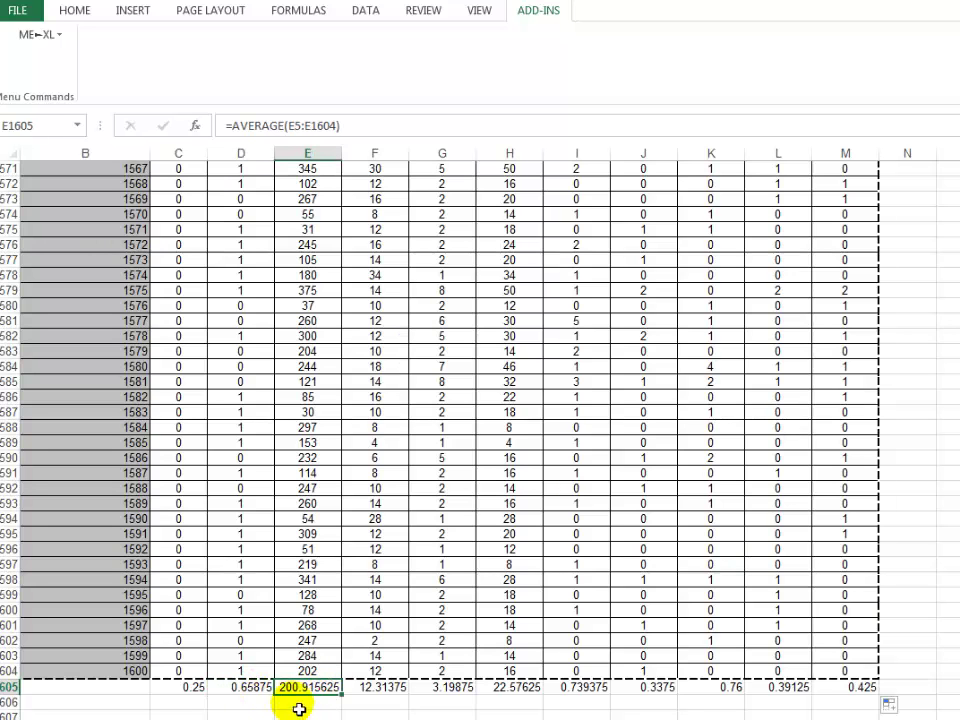
click(368, 688)
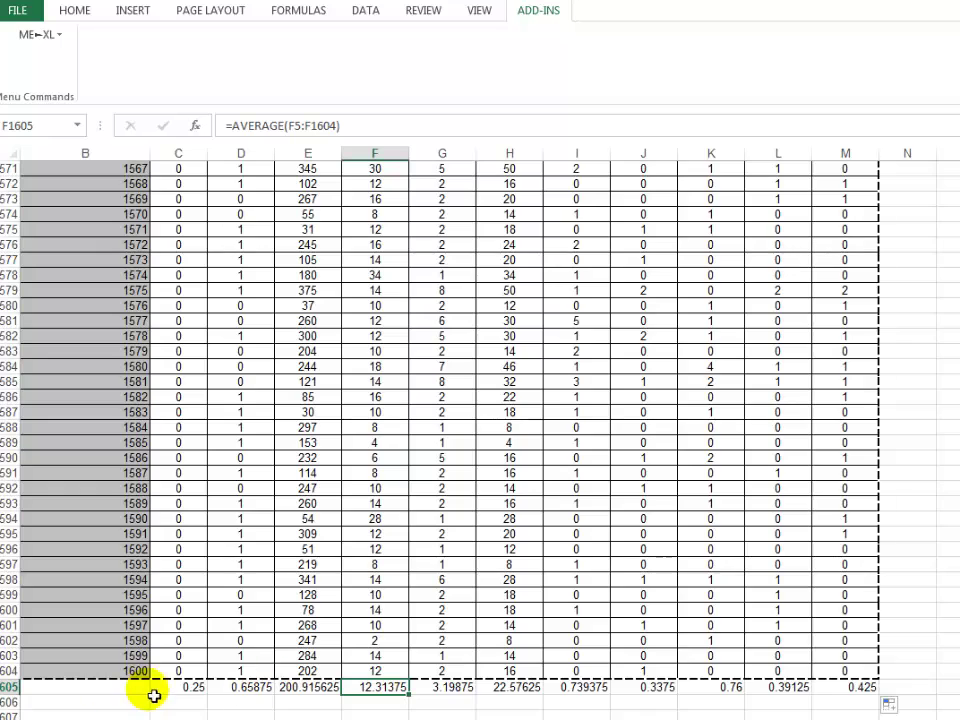
scroll(154, 692, up, 13)
scroll(450, 440, up, 5)
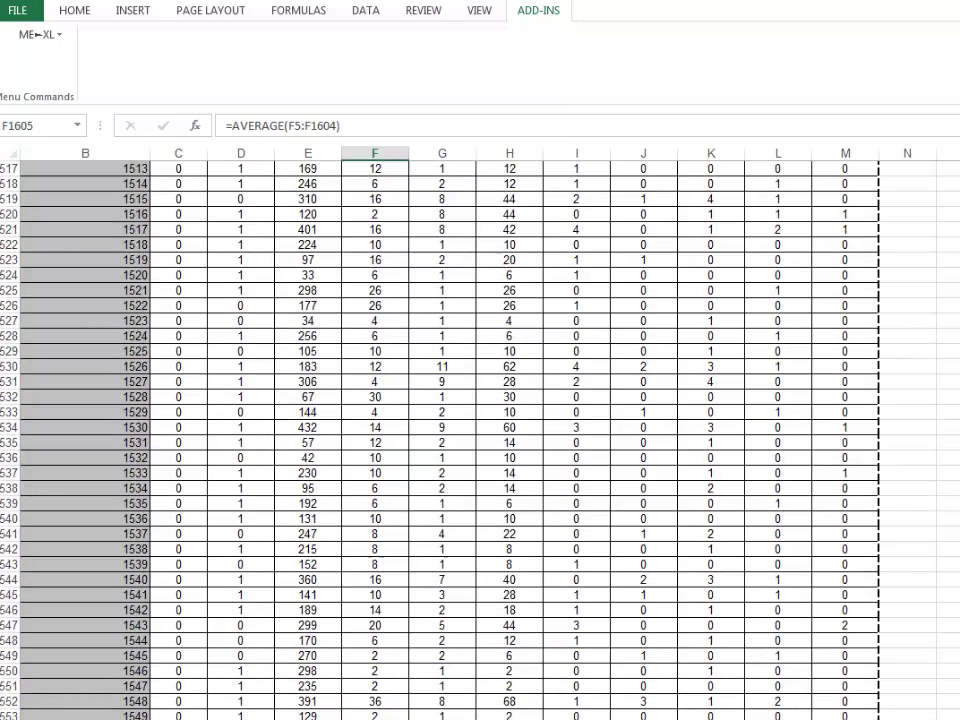
scroll(821, 301, up, 20)
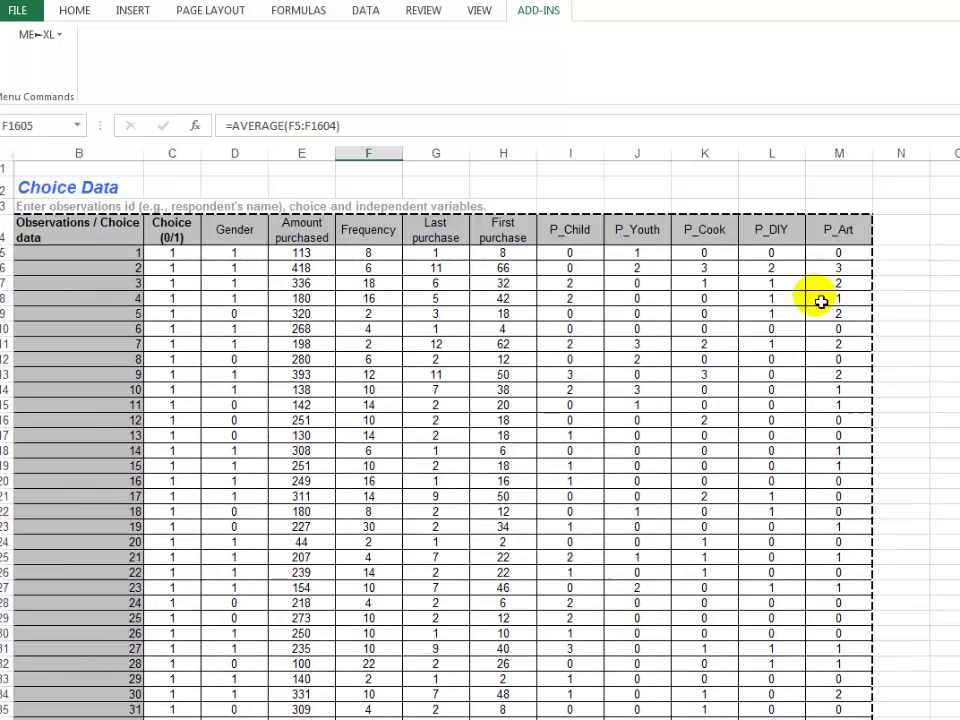
Start the Customer Choice (Logit) analysis and move its options dialog off the data while reviewing the default settings
click(190, 206)
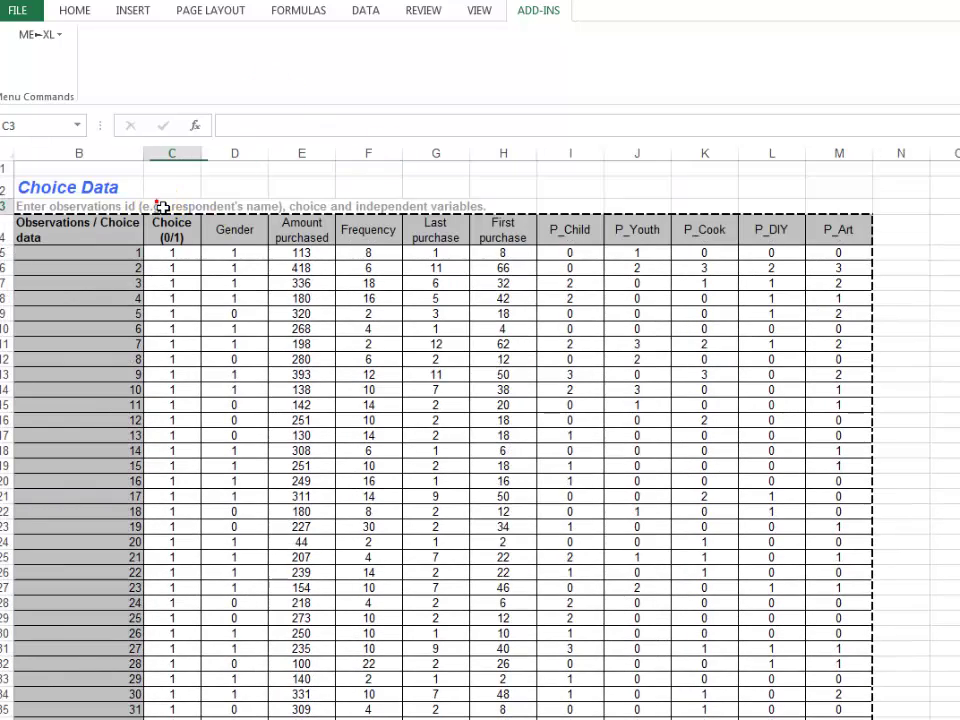
click(48, 34)
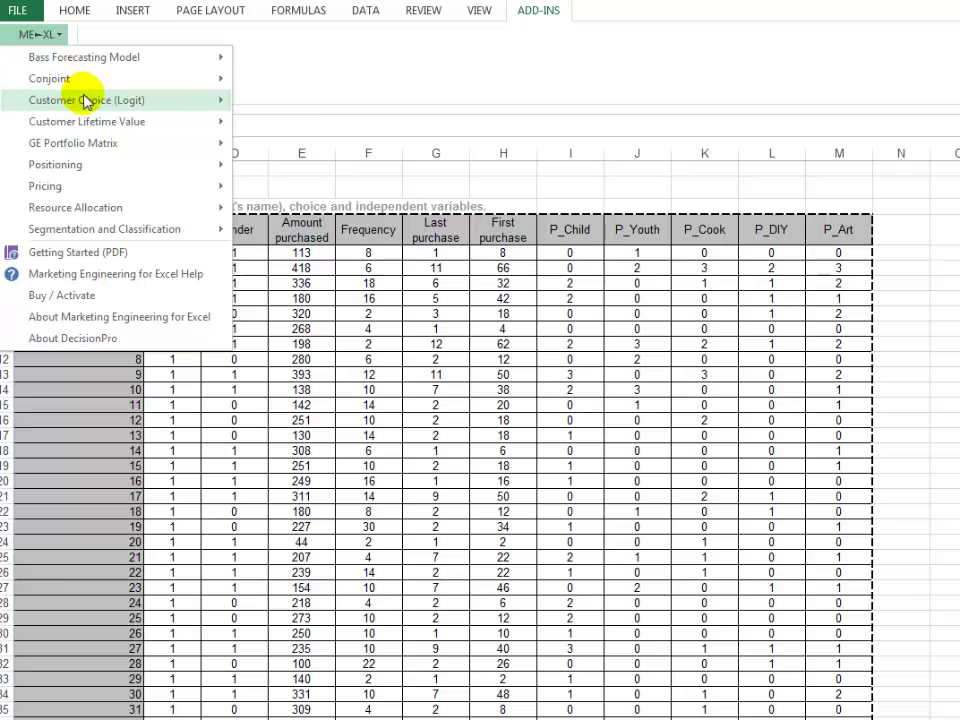
mouse_move(86, 101)
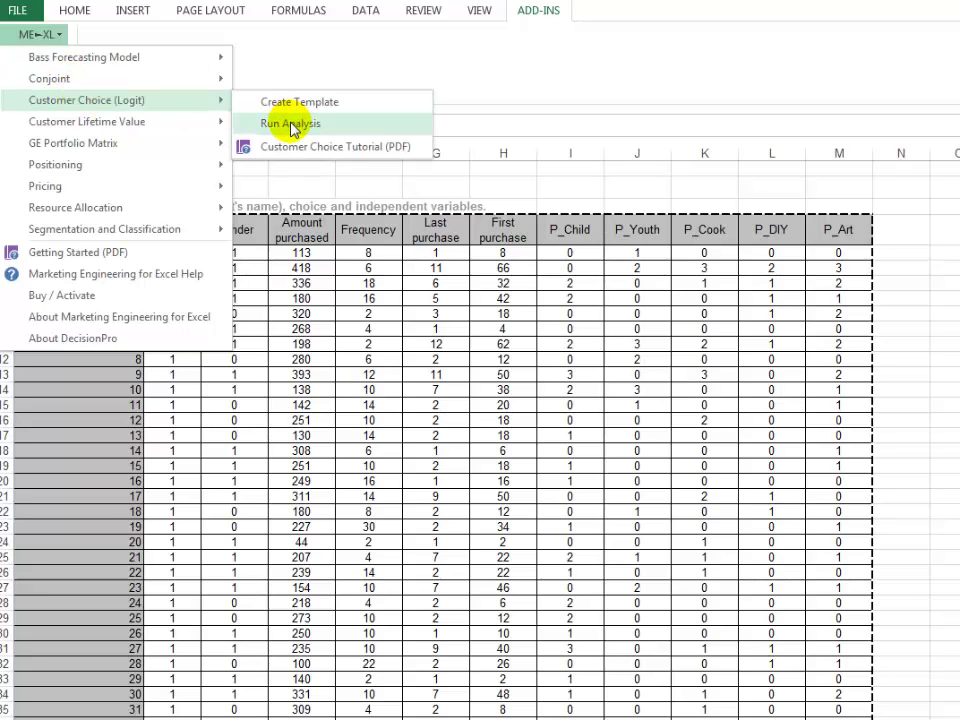
click(349, 127)
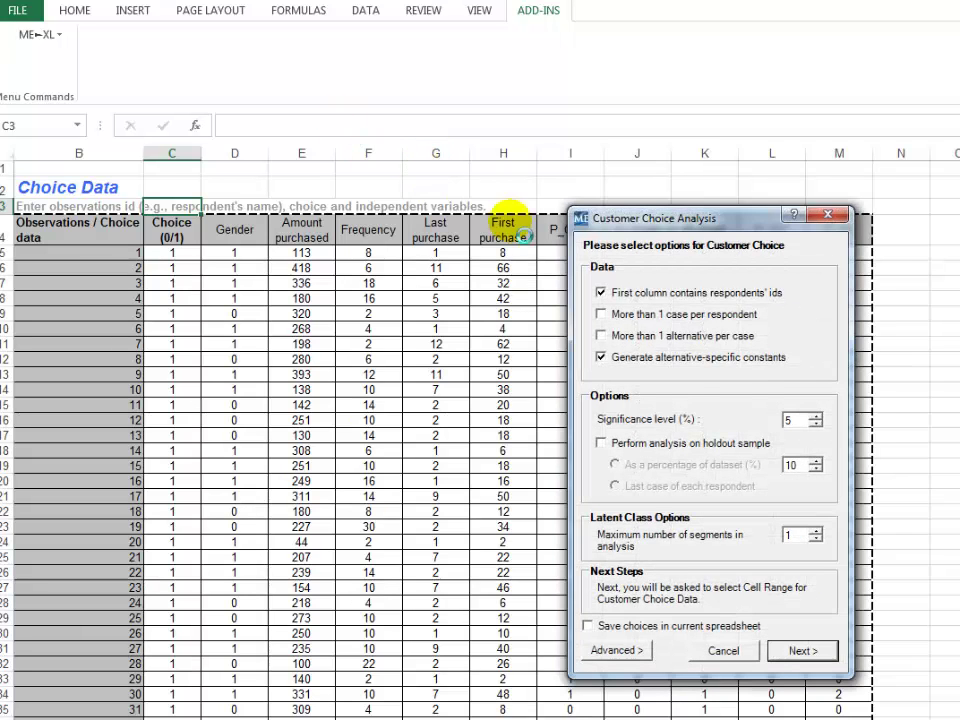
drag(659, 220, 325, 175)
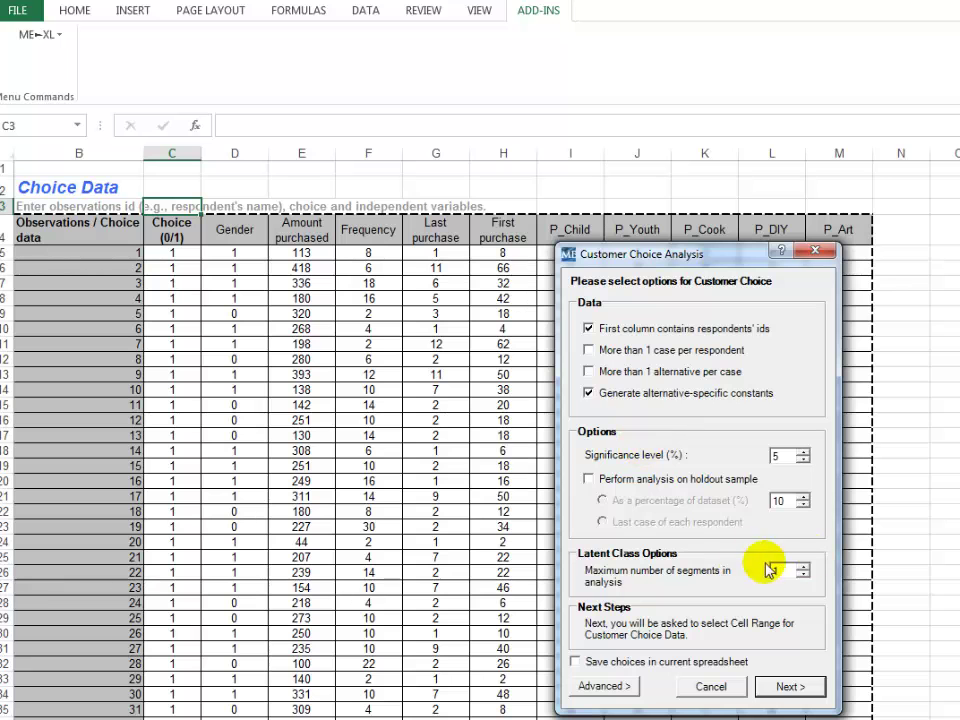
drag(681, 258, 629, 207)
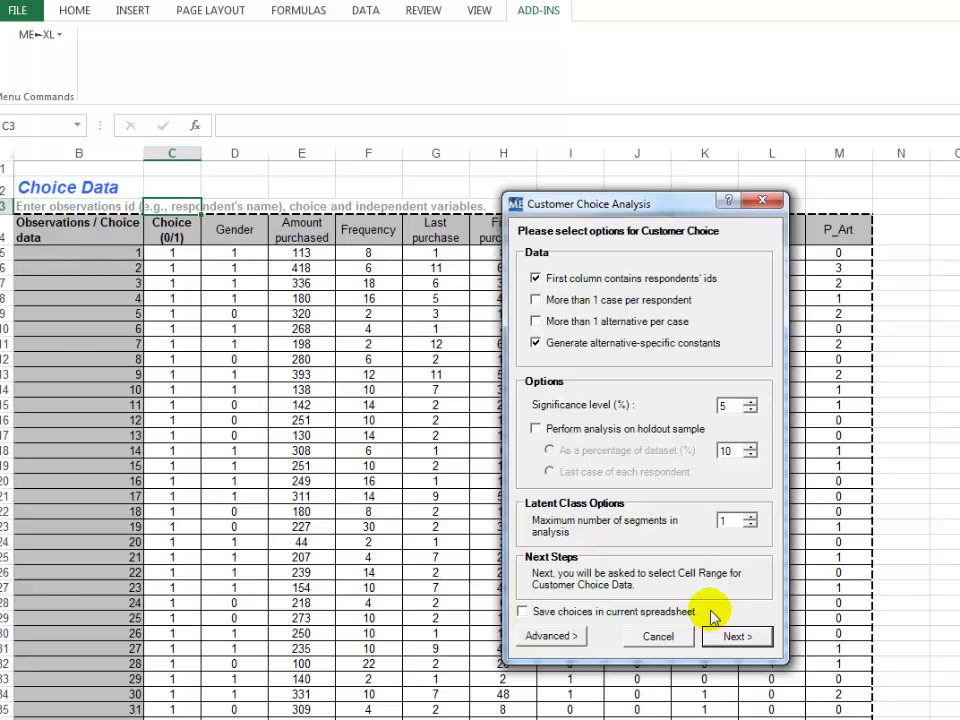
Accept the default options and run the analysis on the range 'Customer Choice Template'!$B$4:$M$1604
click(737, 637)
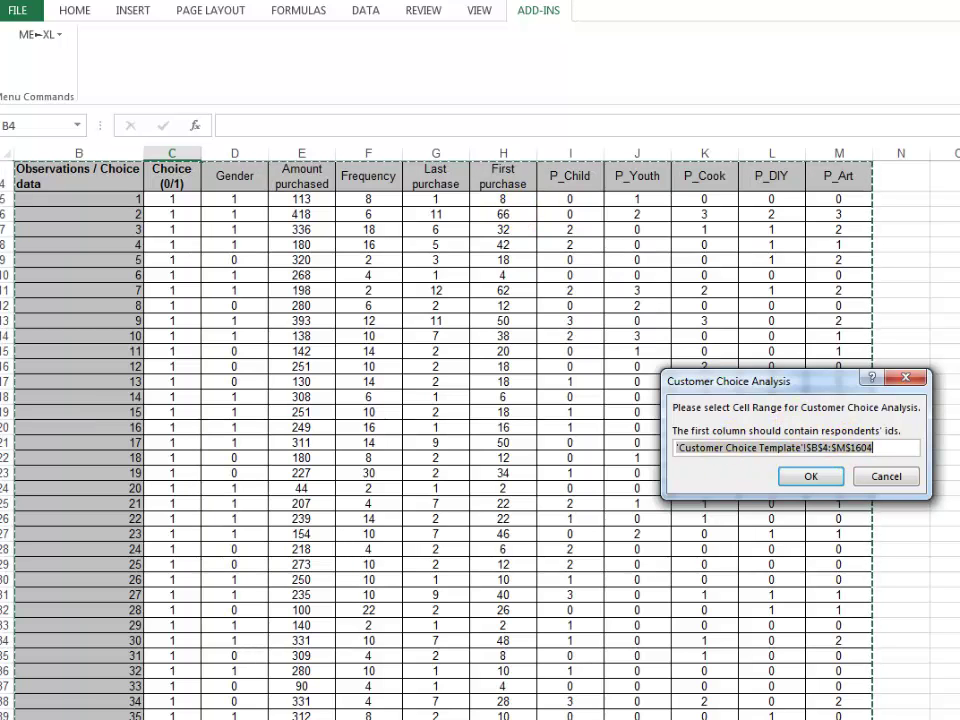
scroll(480, 440, down, 20)
scroll(480, 440, down, 20)
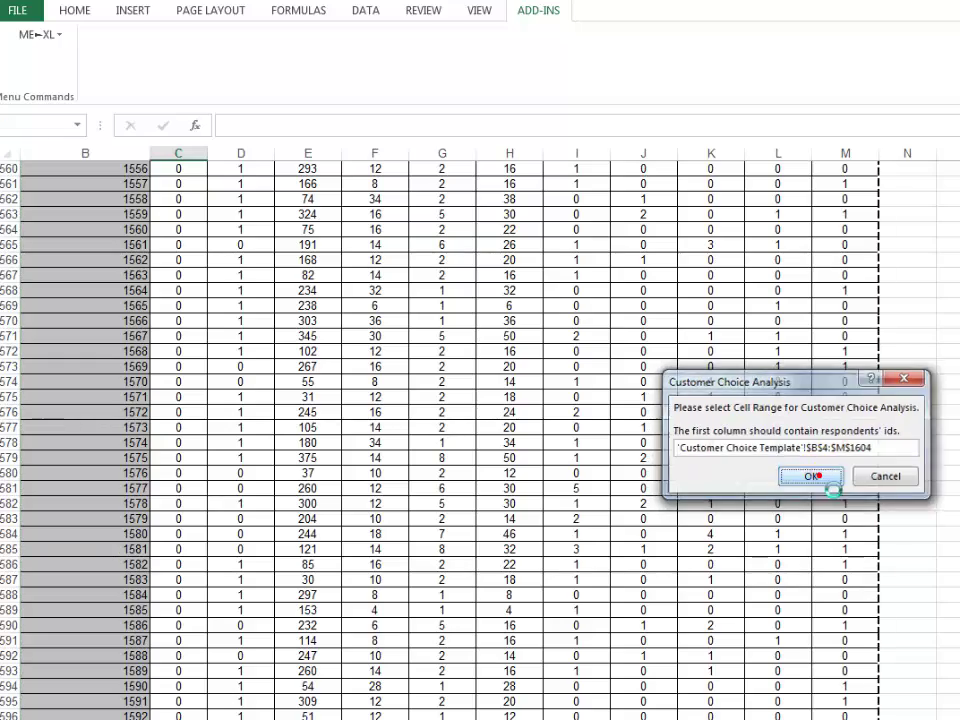
click(816, 476)
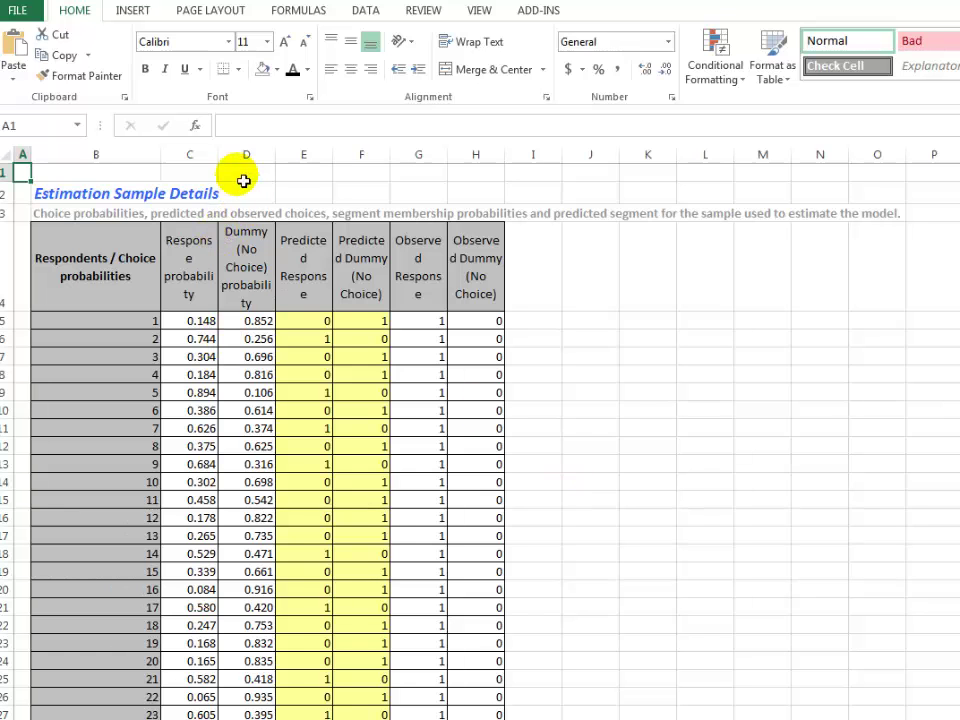
Widen columns C through H of the Estimation Sample Details table so their headers fit without breaking words
drag(210, 164, 500, 157)
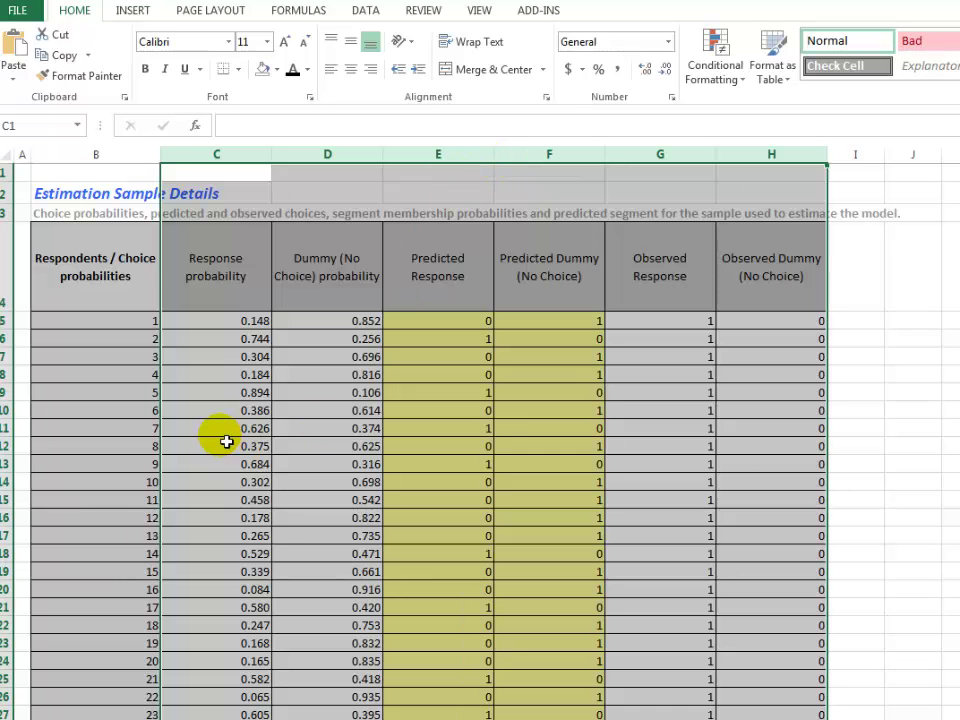
click(129, 378)
click(268, 258)
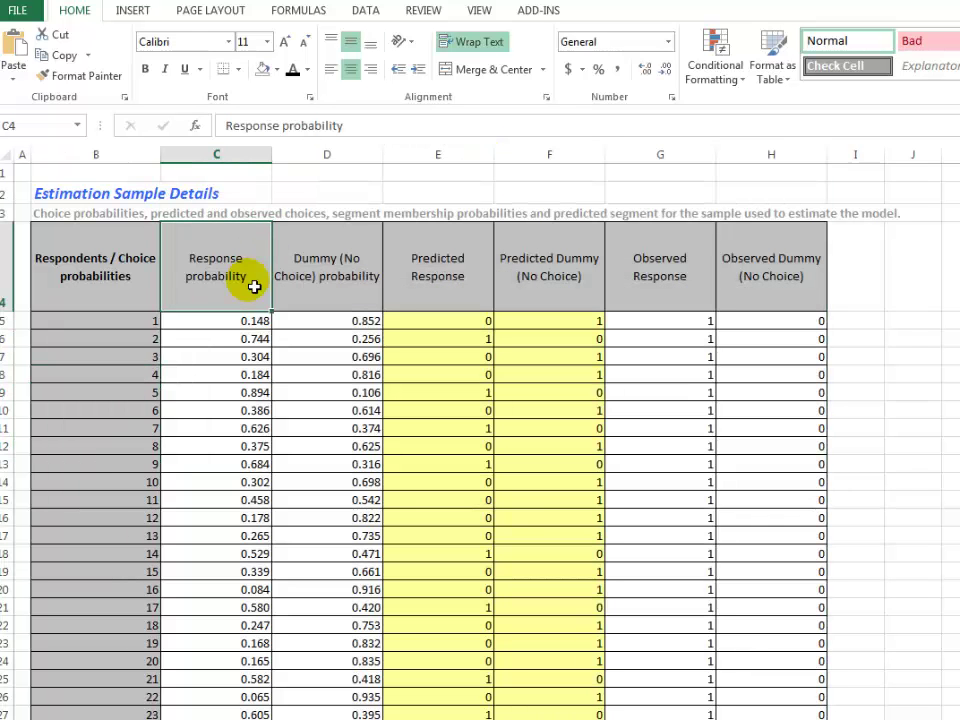
Compare respondent 1's response probability with the predicted and observed response, examine the No Choice columns, and go to the estimation-sample confusion matrix
click(253, 322)
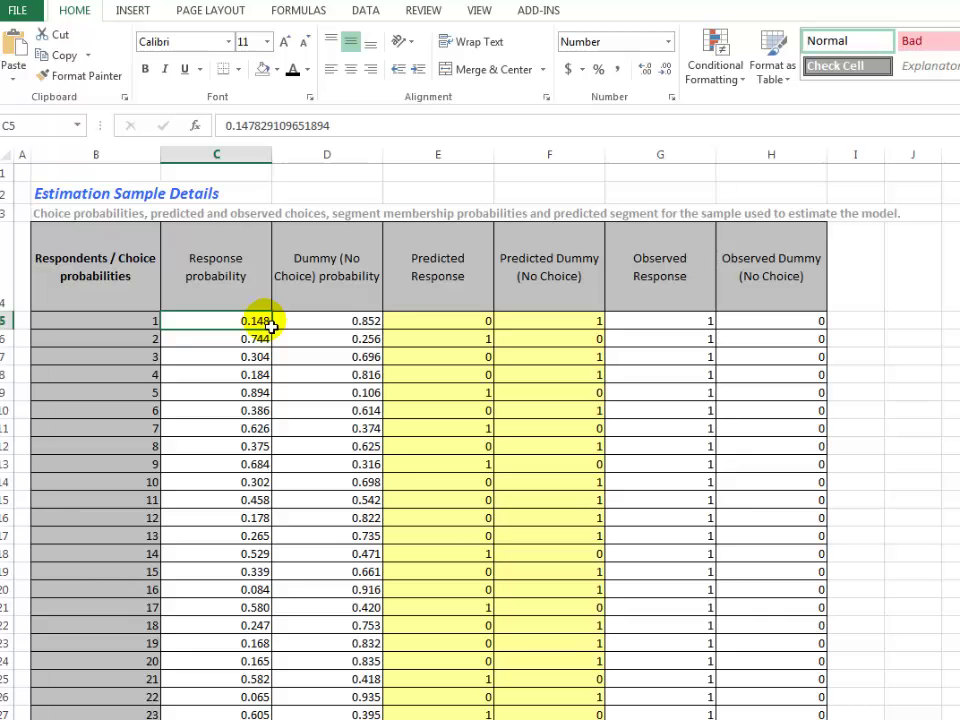
click(460, 322)
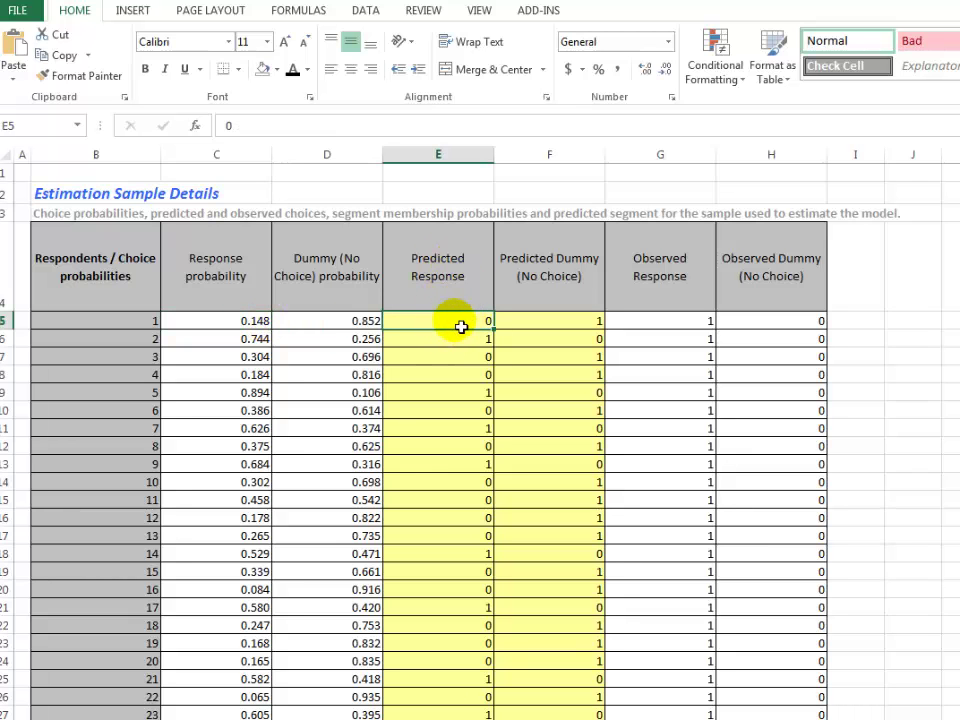
click(681, 327)
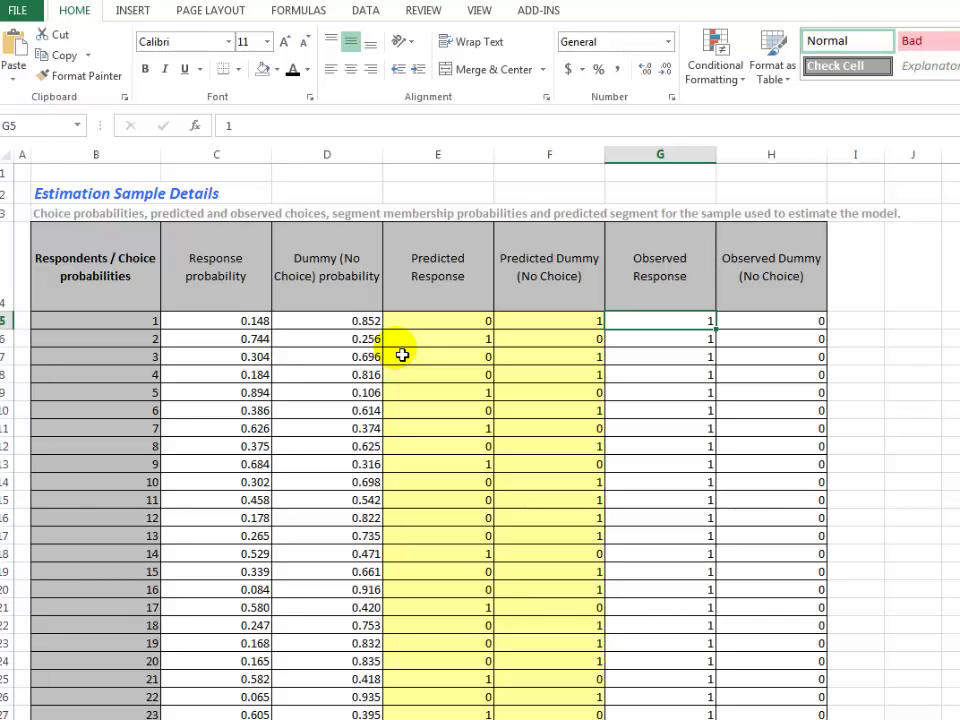
drag(290, 265, 336, 396)
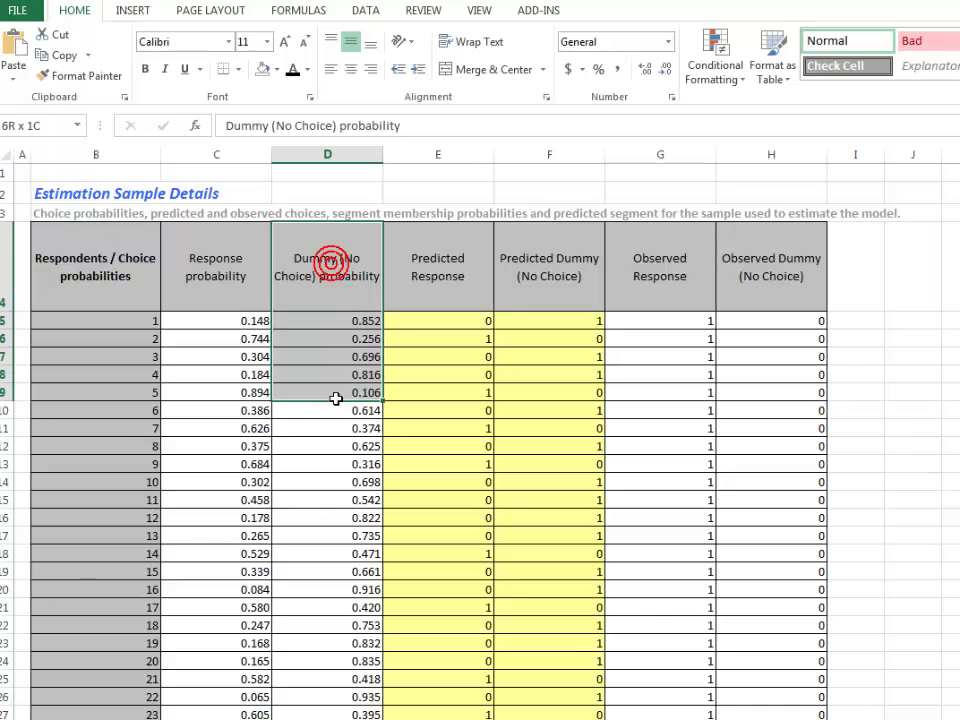
drag(574, 270, 577, 400)
scroll(538, 377, down, 5)
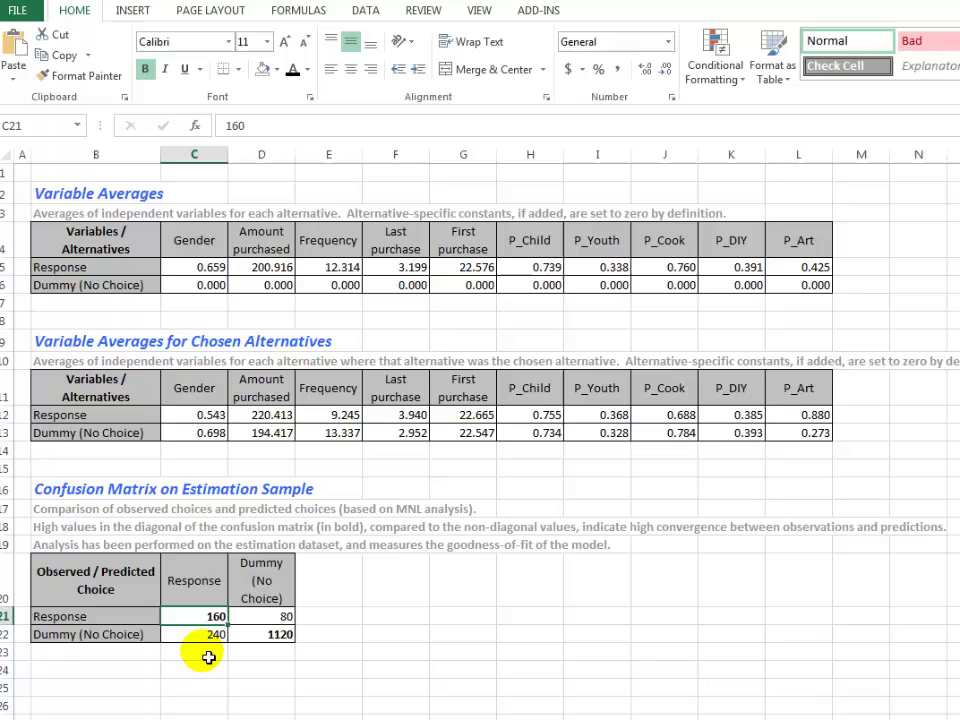
Enter =sum(C21:C22) in cell C23 to total the Response column of the confusion matrix
click(205, 651)
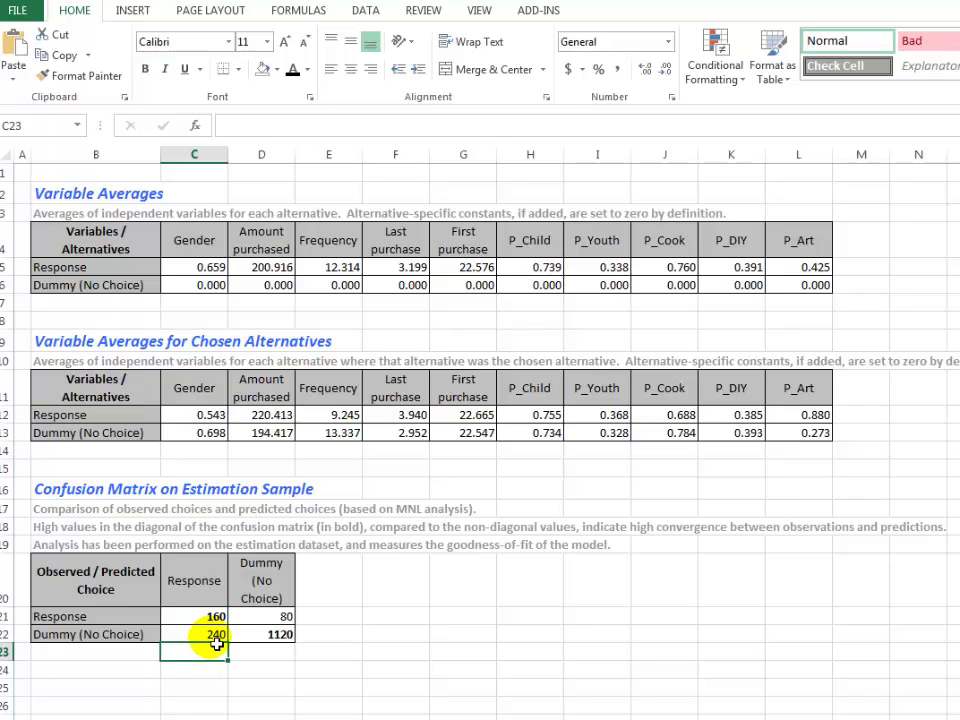
text(=sum()
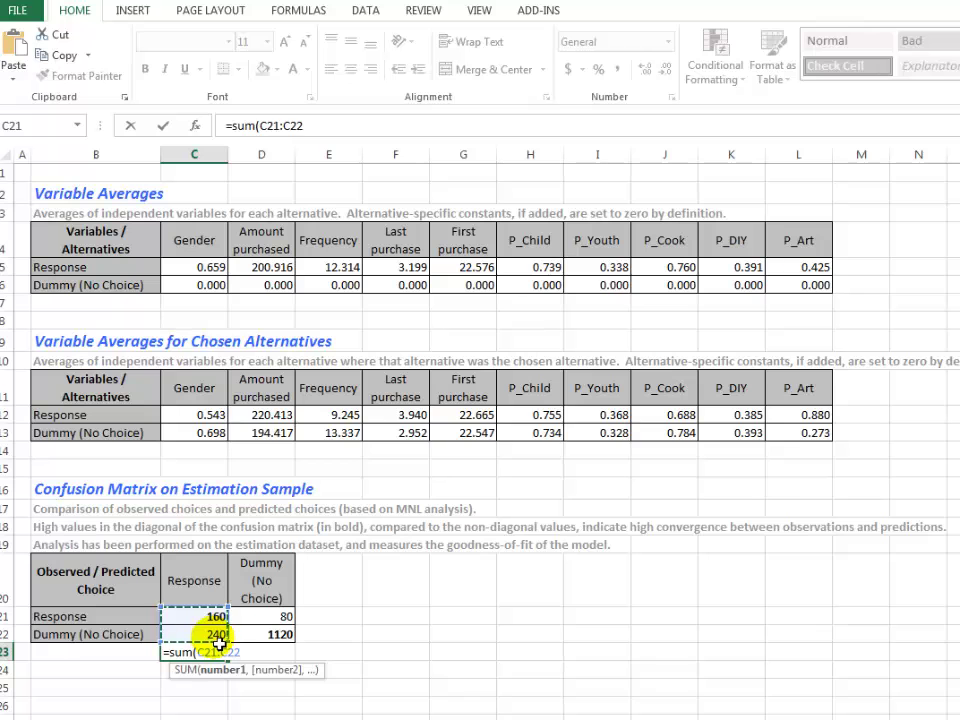
key(Return)
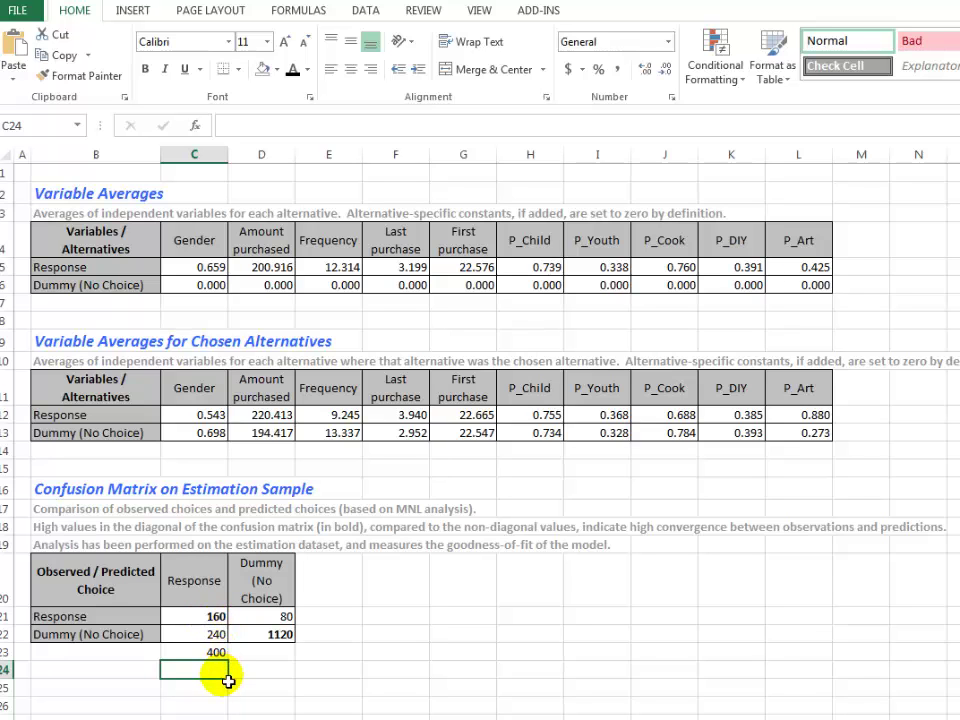
Enter =C21/C$22 in cell C24 and format it as a percentage without decimals
text(=)
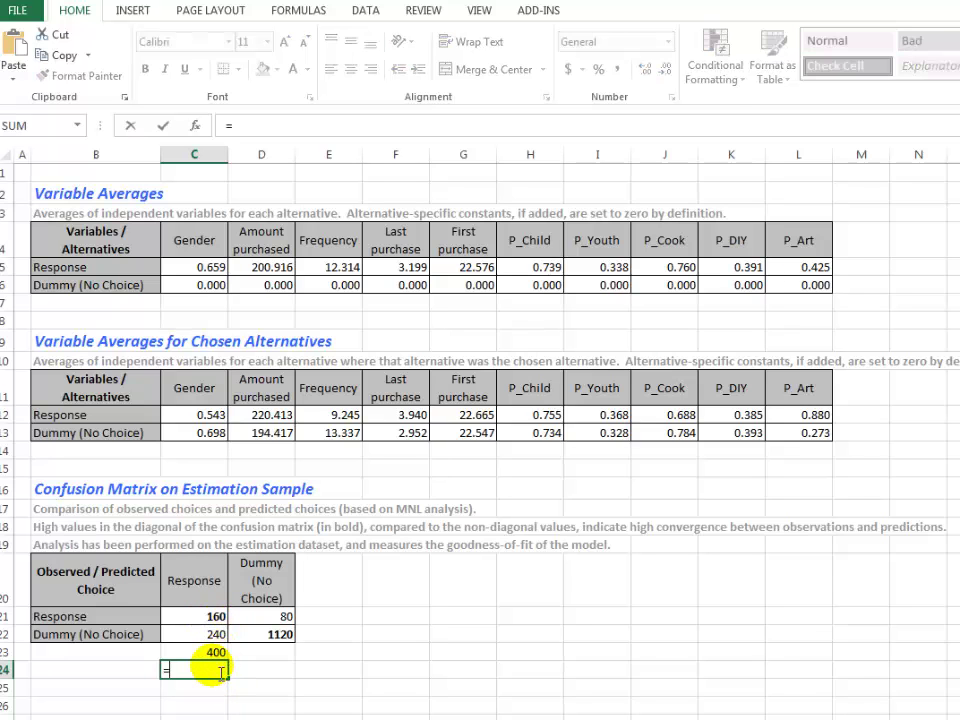
click(203, 618)
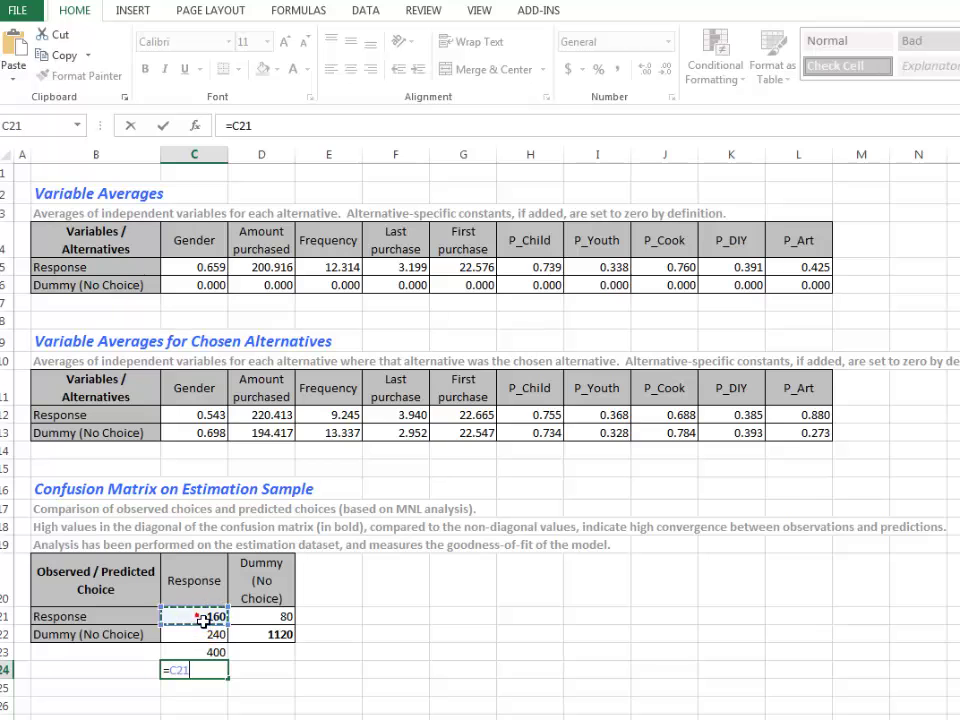
text(/)
click(204, 634)
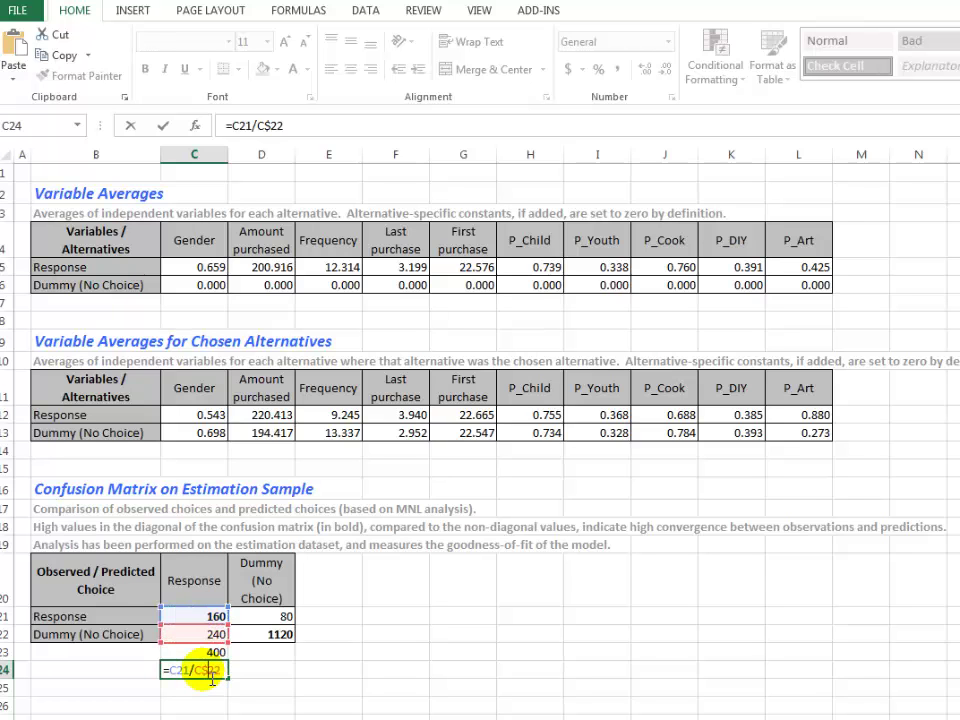
key(Return)
click(194, 670)
click(667, 72)
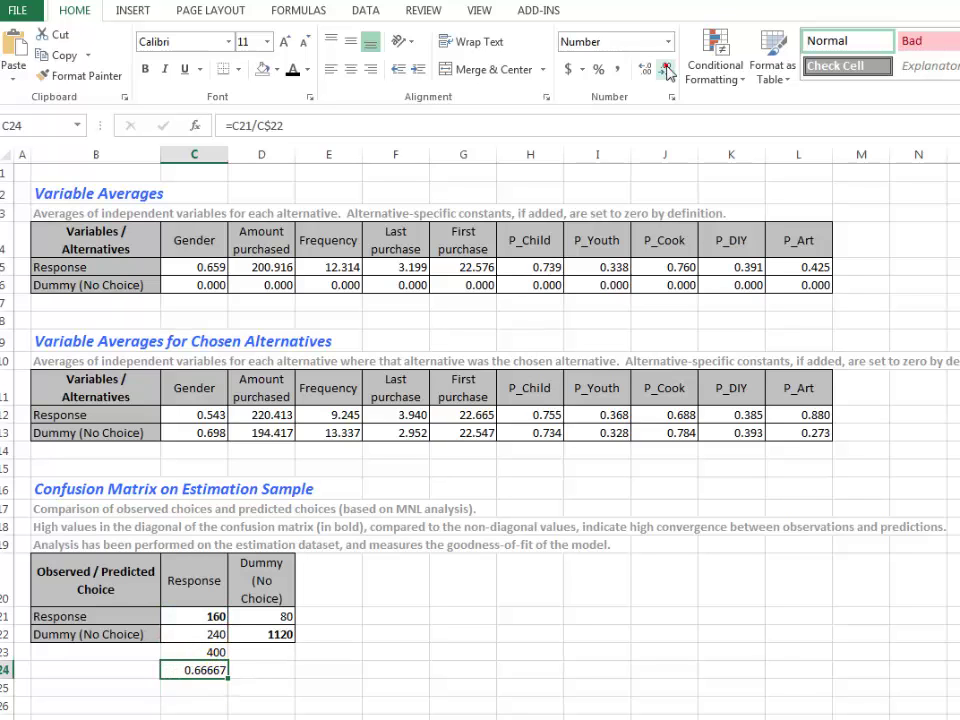
click(598, 69)
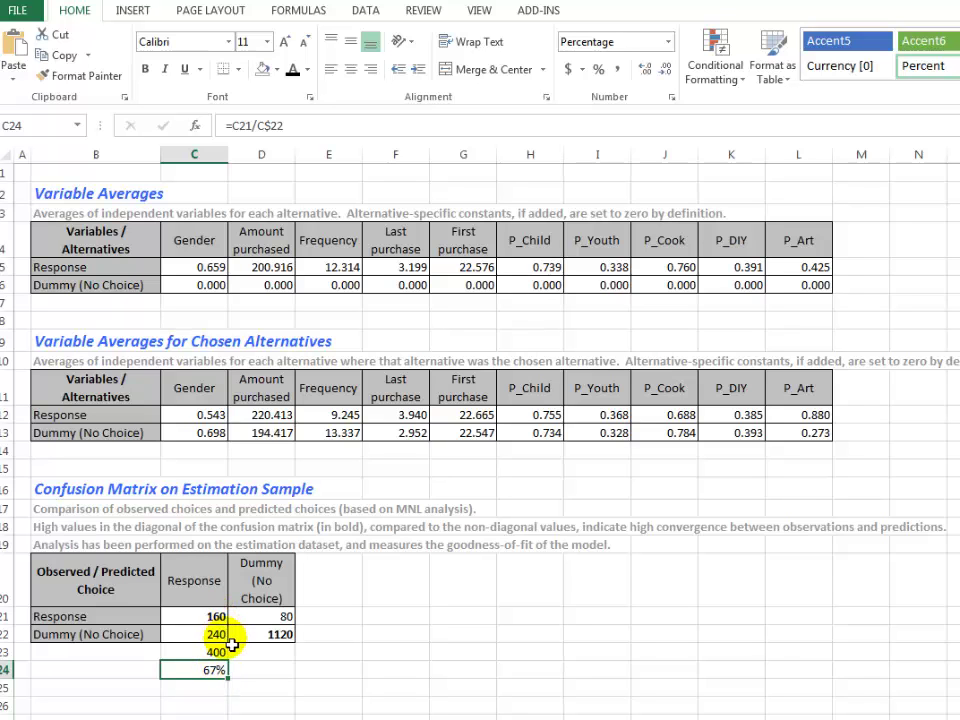
Correct the divisor of the formula in C24 to the column total, giving =C21/C$23
double_click(205, 670)
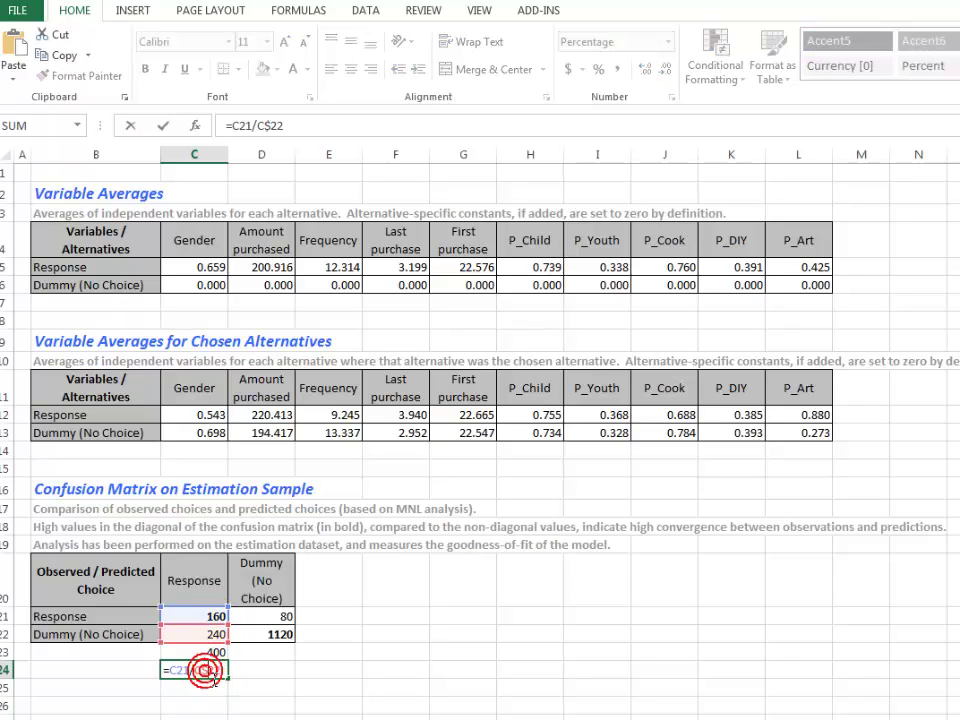
drag(217, 643, 219, 660)
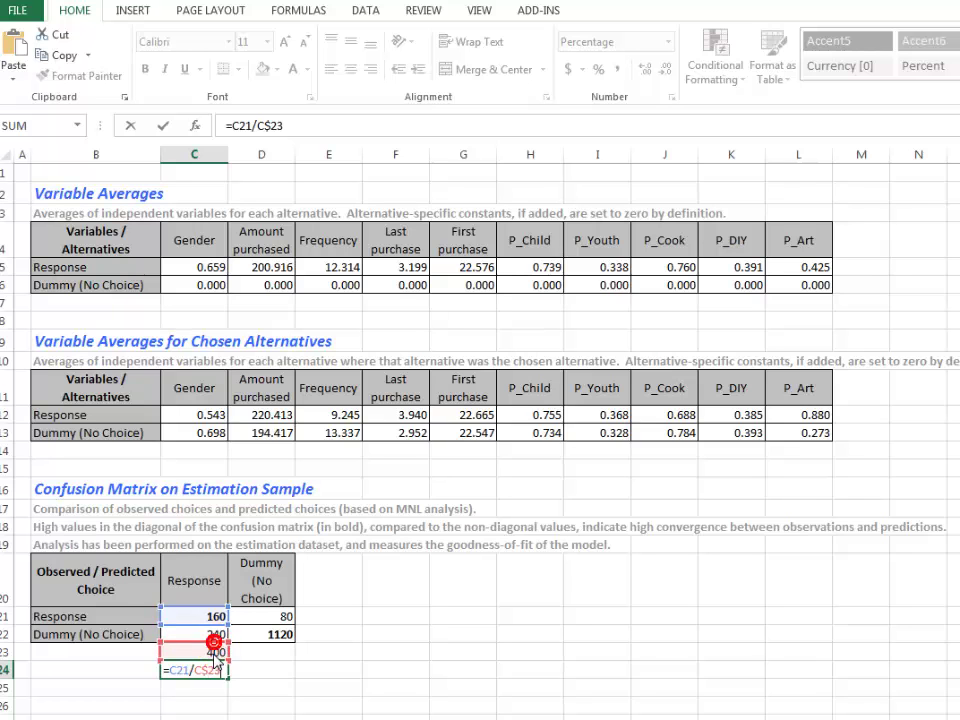
key(Return)
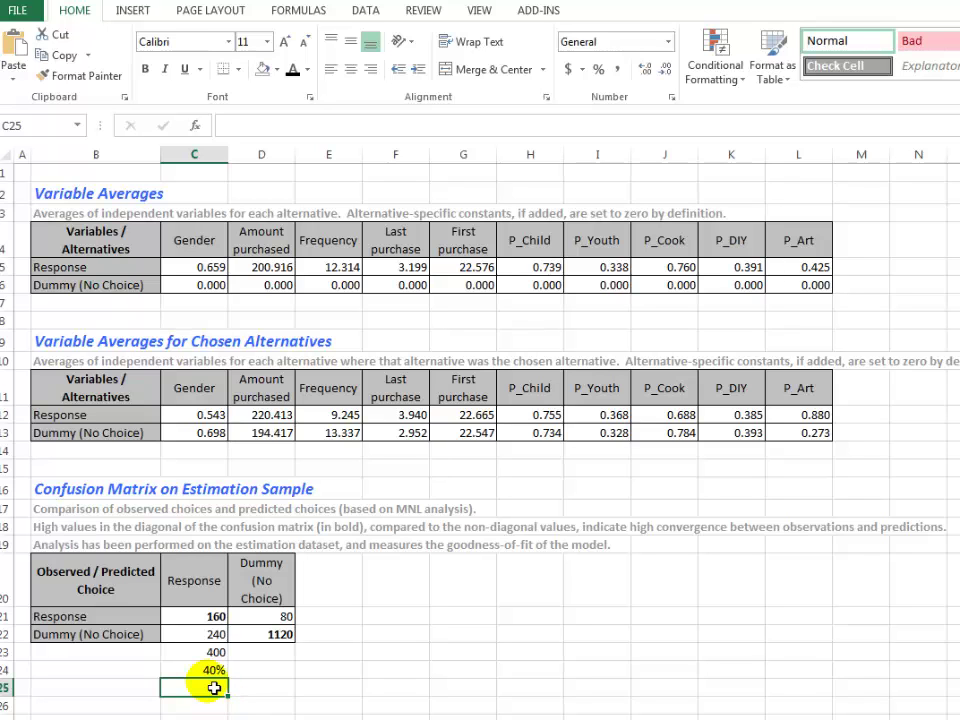
Copy the total and percentage formulas from C23:C24 into column D for the Dummy (No Choice) column
click(278, 654)
drag(200, 654, 280, 688)
click(278, 687)
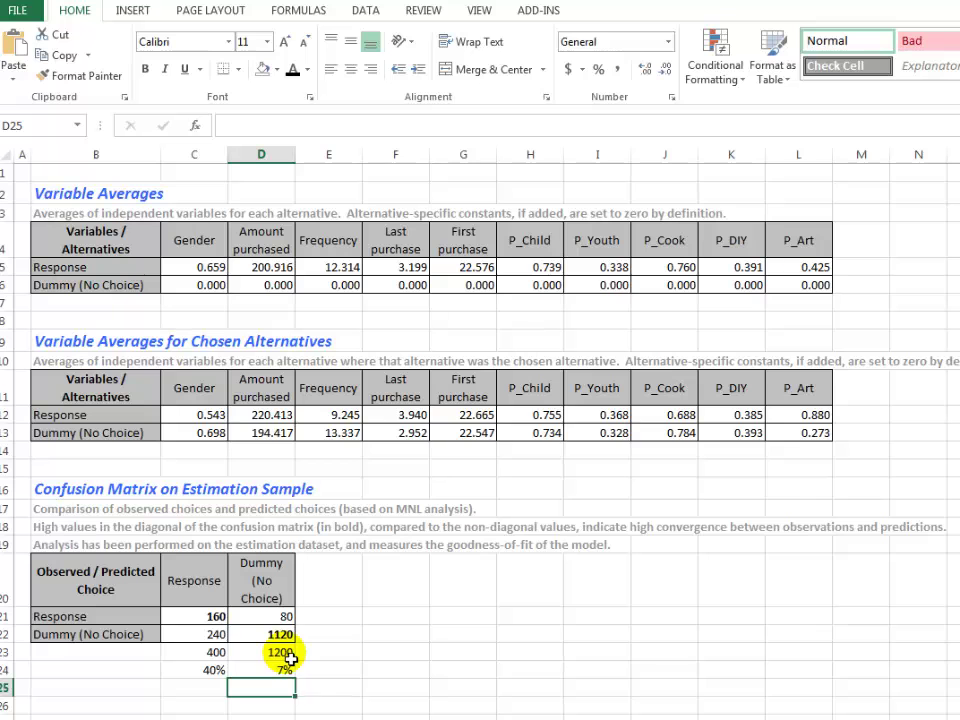
Change the numerator of the percentage formula in D24 to D22, the correctly predicted Dummy (No Choice) count
click(288, 677)
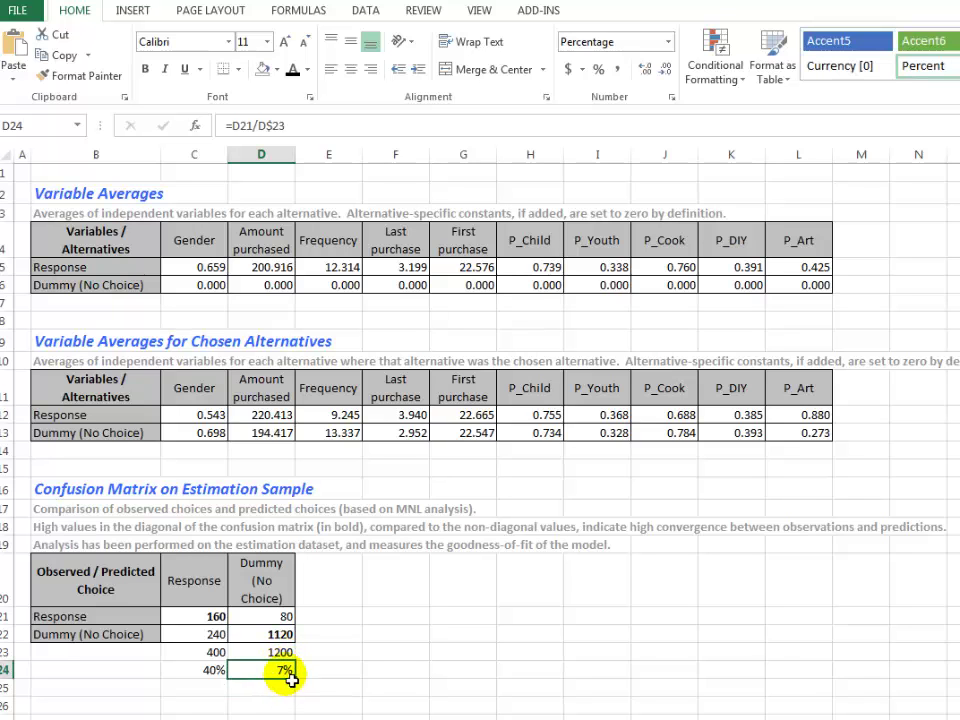
double_click(288, 677)
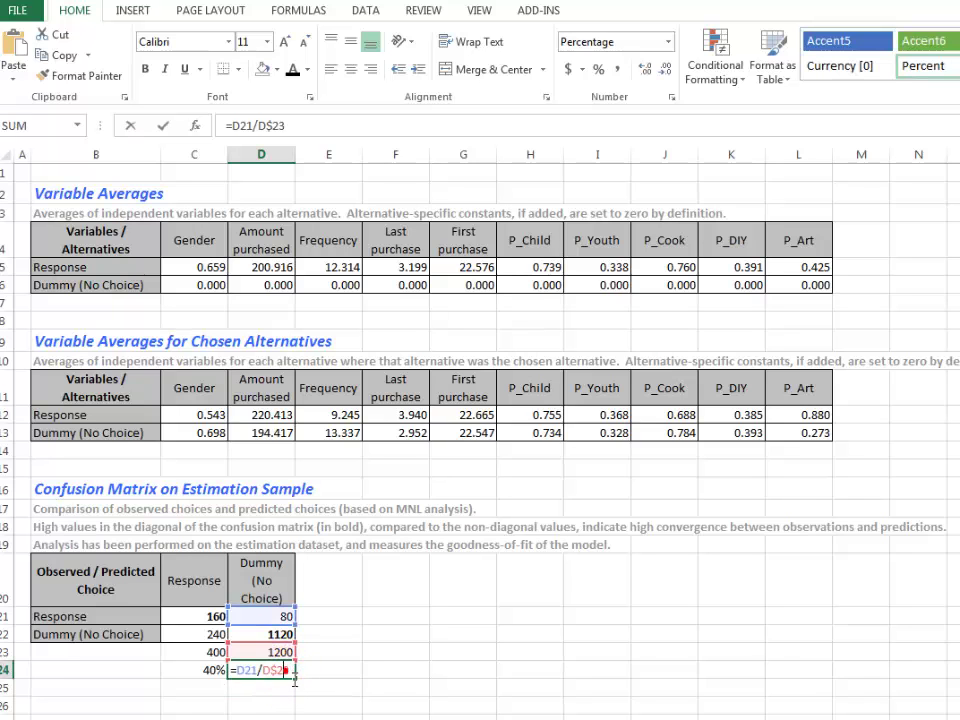
drag(287, 630, 285, 640)
key(Return)
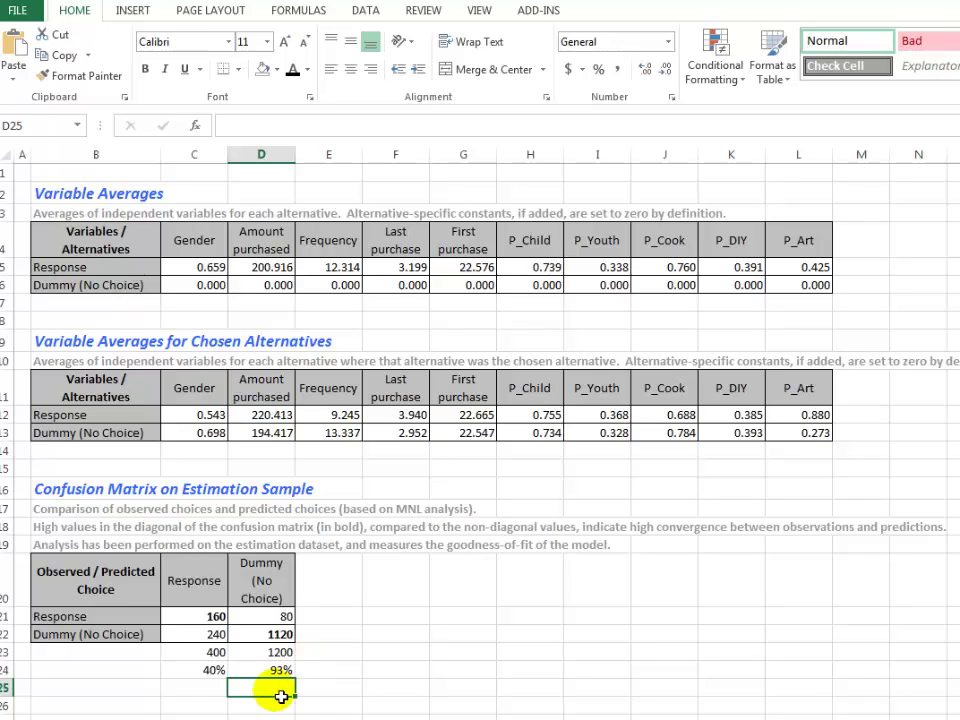
Check the Response column's two counts in the confusion matrix, then the Response row and its Gender value in Variable Averages
click(200, 619)
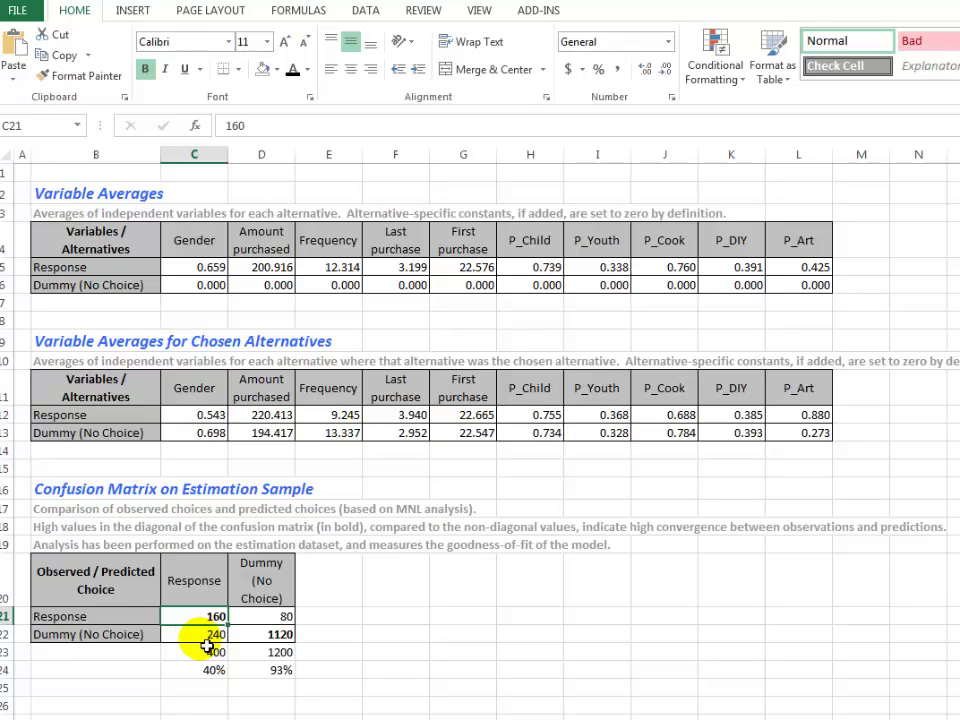
click(200, 635)
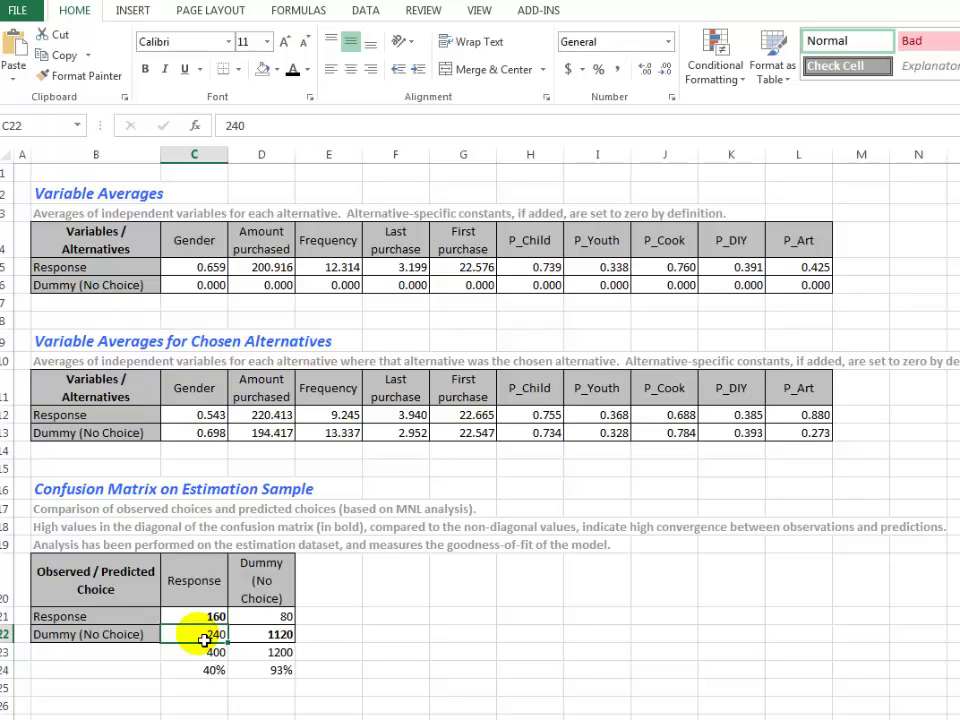
drag(86, 268, 814, 263)
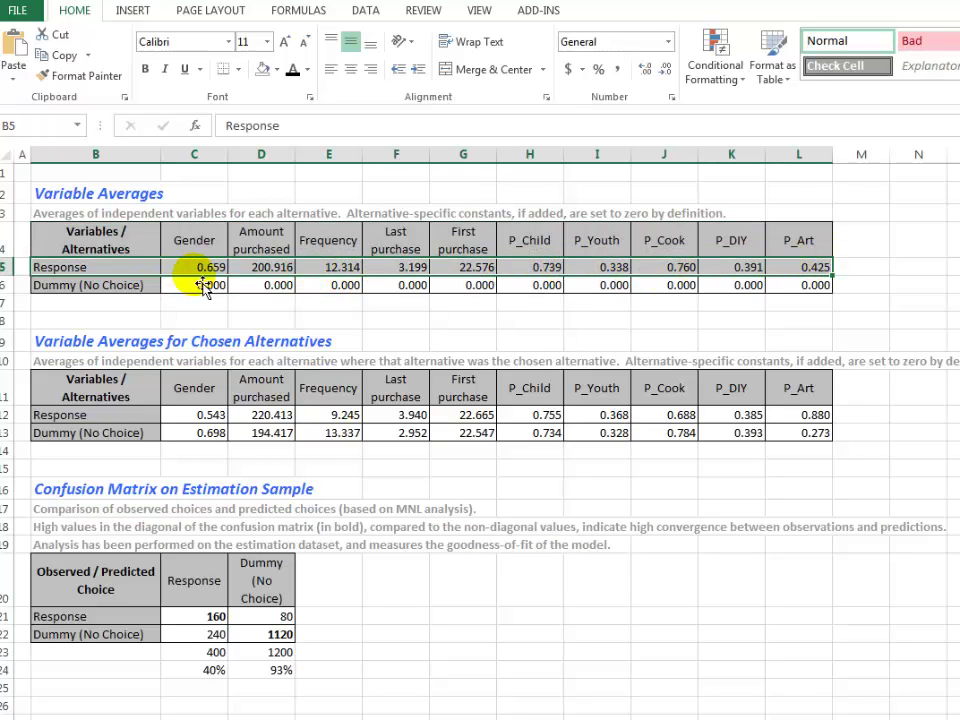
click(209, 271)
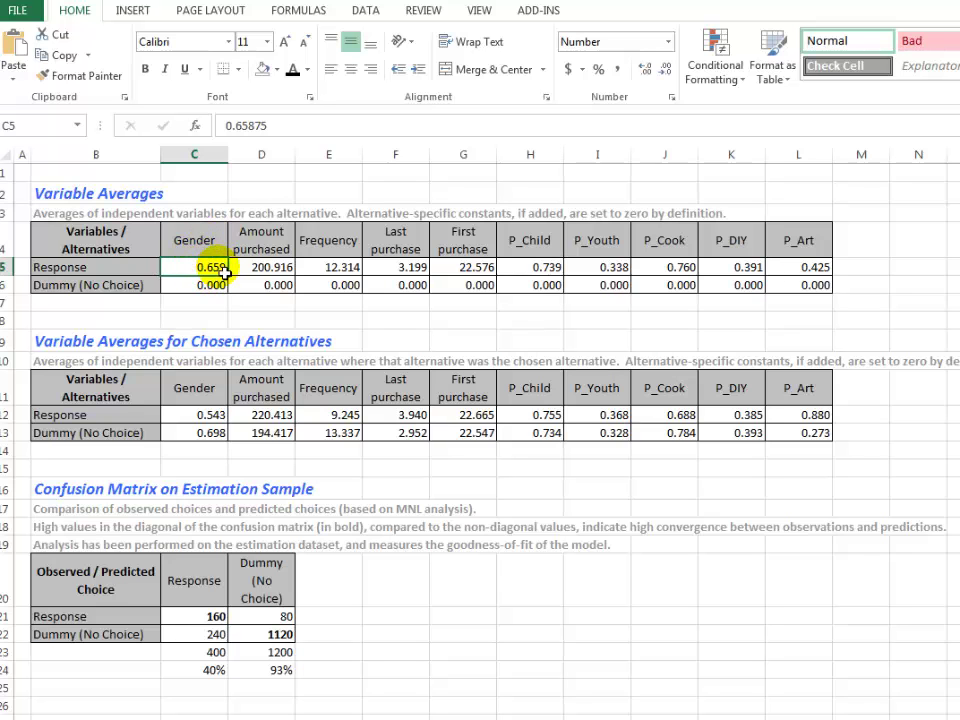
Compare the Gender averages of Response and Dummy (No Choice) in Variable Averages for Chosen Alternatives
drag(120, 414, 220, 440)
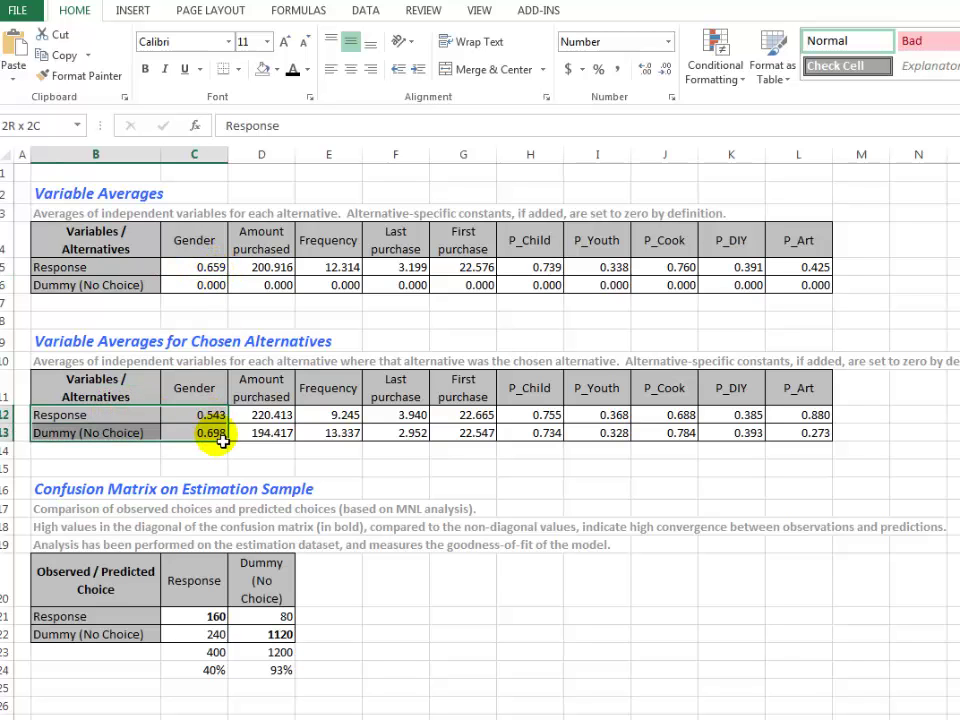
click(200, 423)
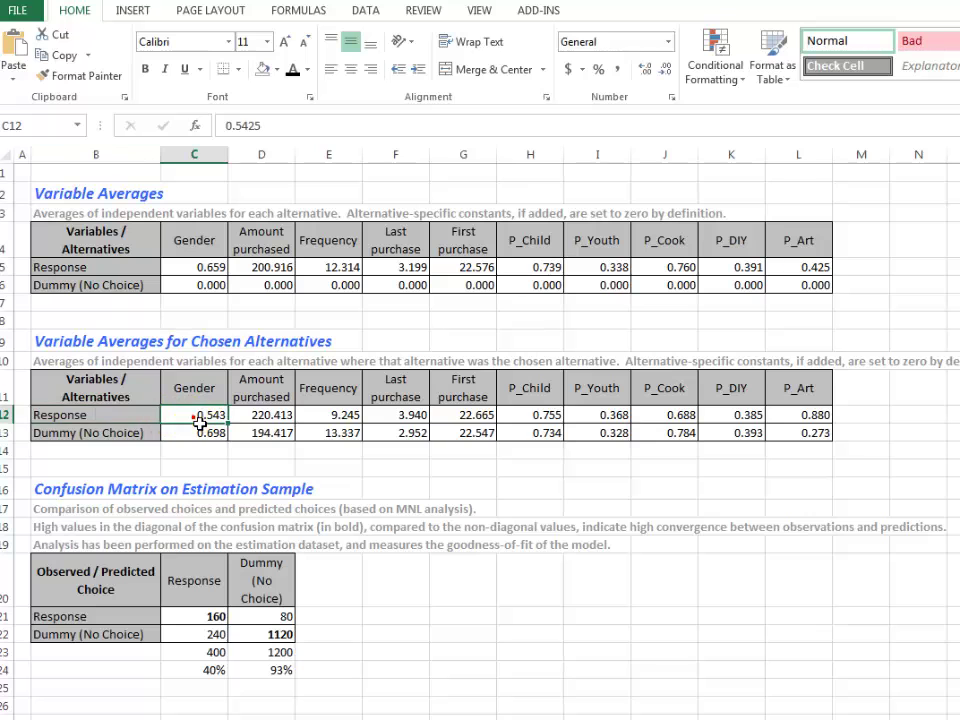
click(130, 433)
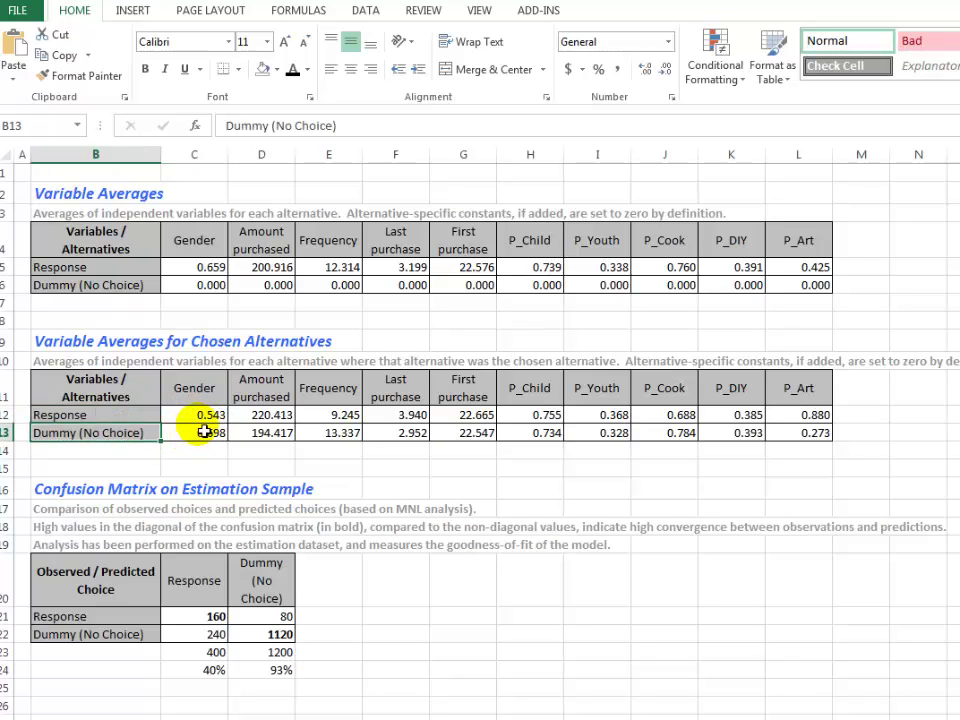
click(203, 418)
click(118, 419)
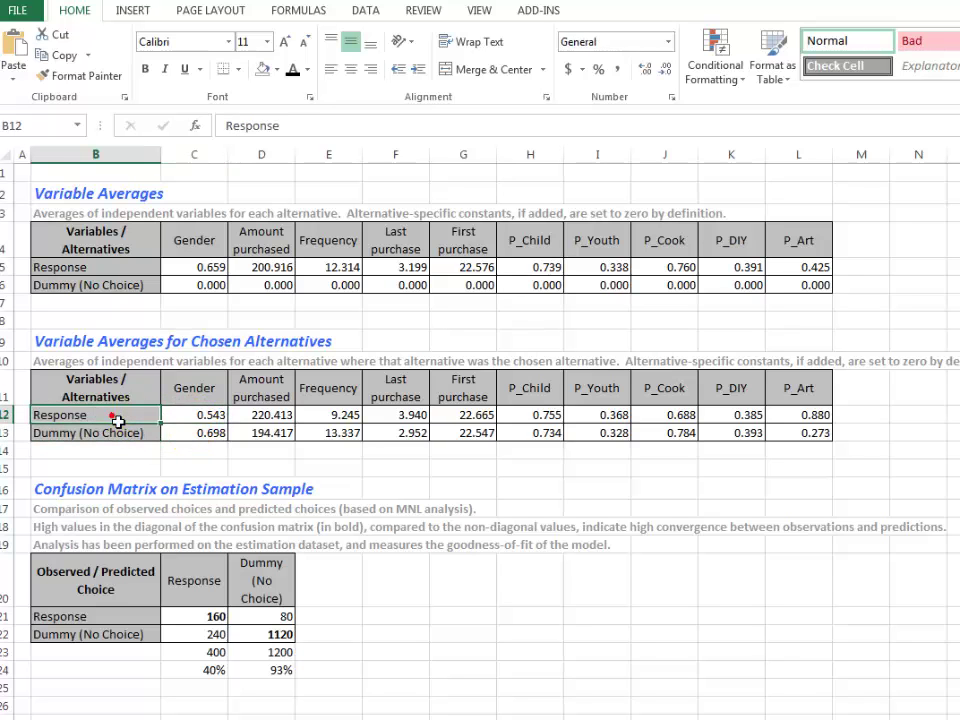
click(148, 432)
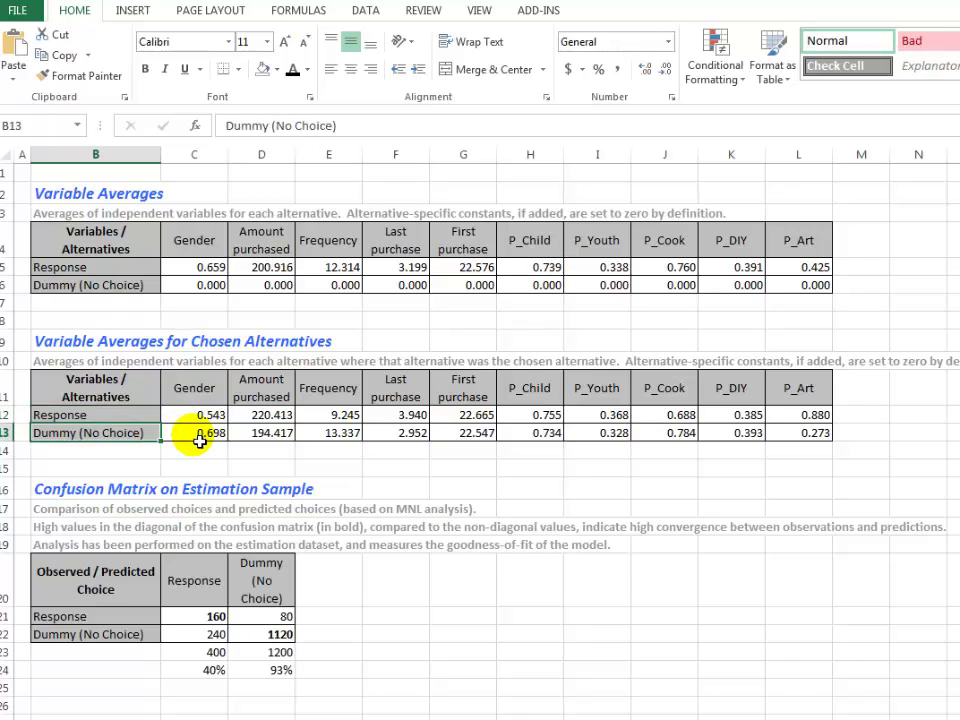
click(200, 440)
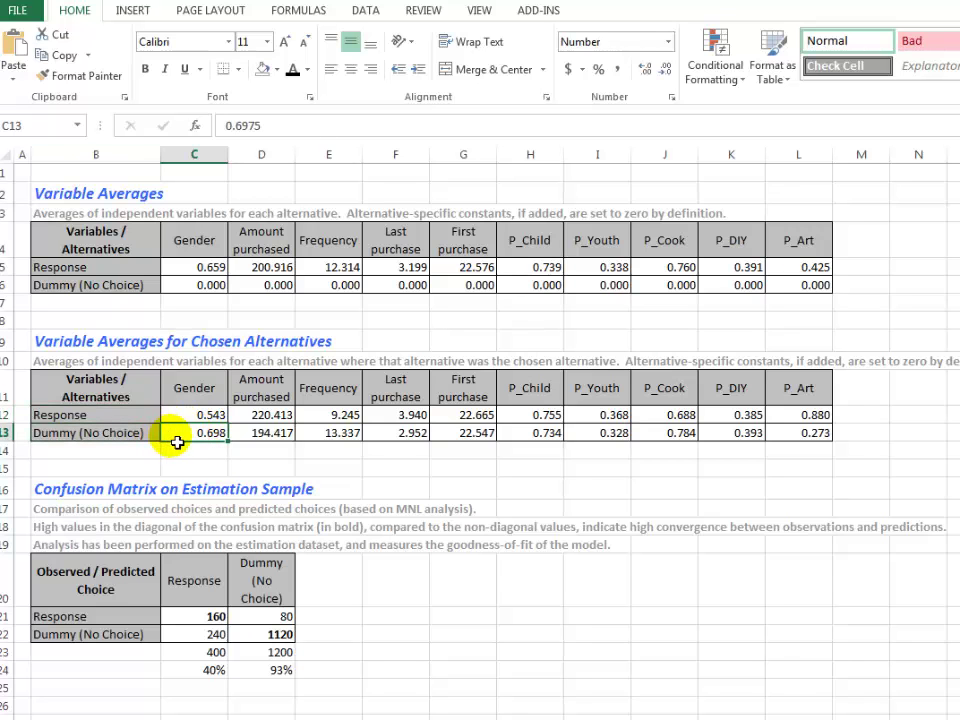
Compare the two alternatives' averages for Amount purchased, Frequency, Last purchase and First purchase in Variable Averages for Chosen Alternatives
click(240, 415)
click(256, 434)
click(349, 416)
click(356, 433)
click(407, 417)
click(418, 433)
click(489, 432)
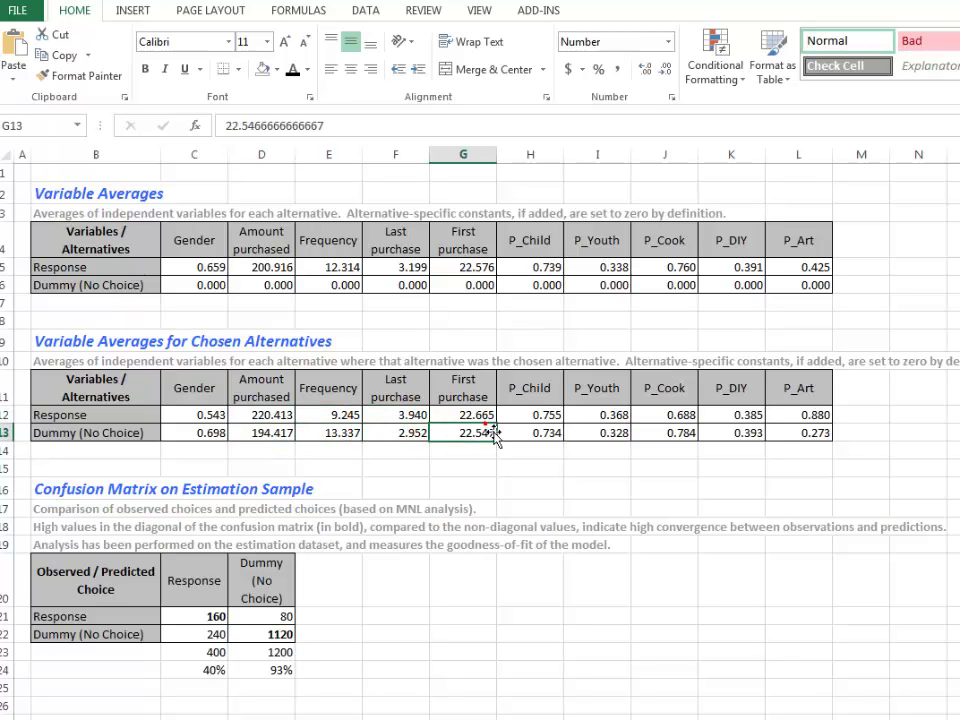
drag(482, 413, 493, 450)
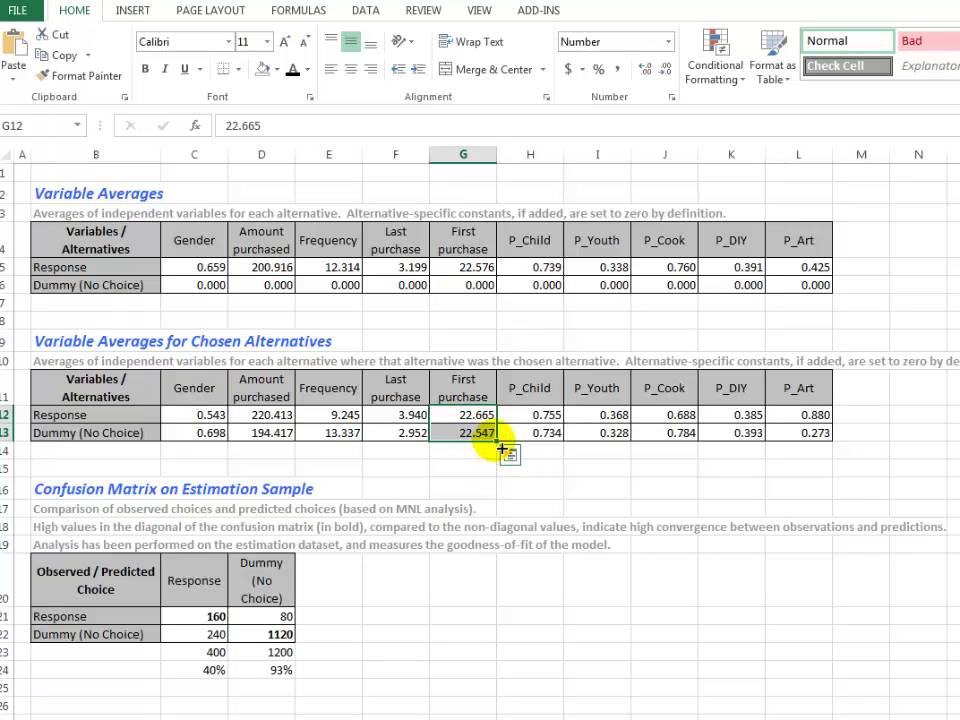
click(589, 452)
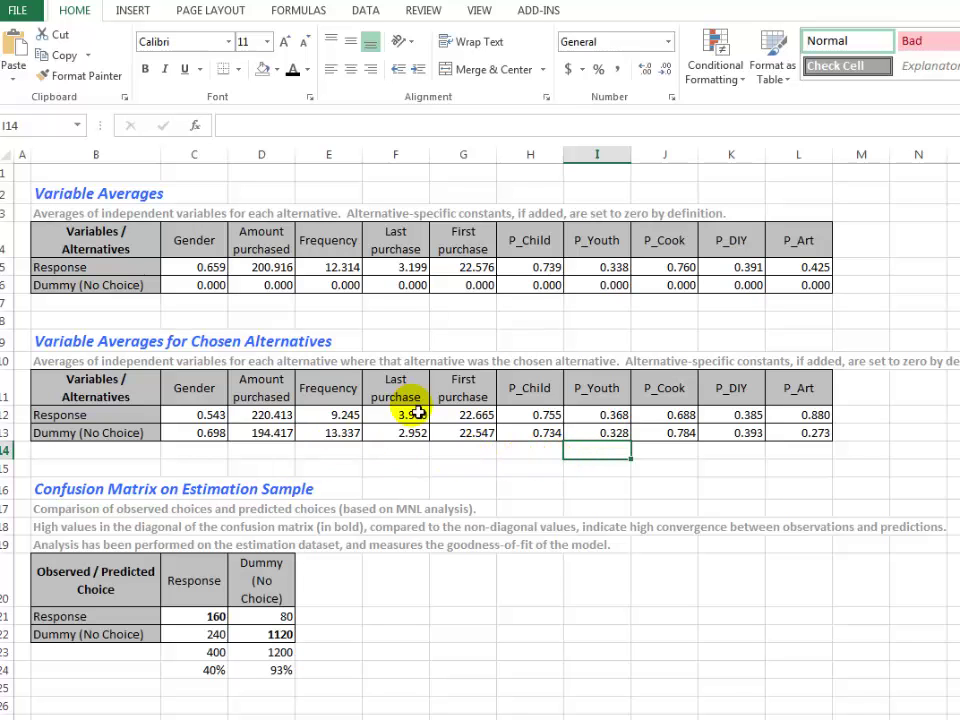
Go to the Coefficient Estimates sheet and look over the coefficients from Gender to Const-1 and the Elasticities of Gender table
key(ctrl+Page_Down)
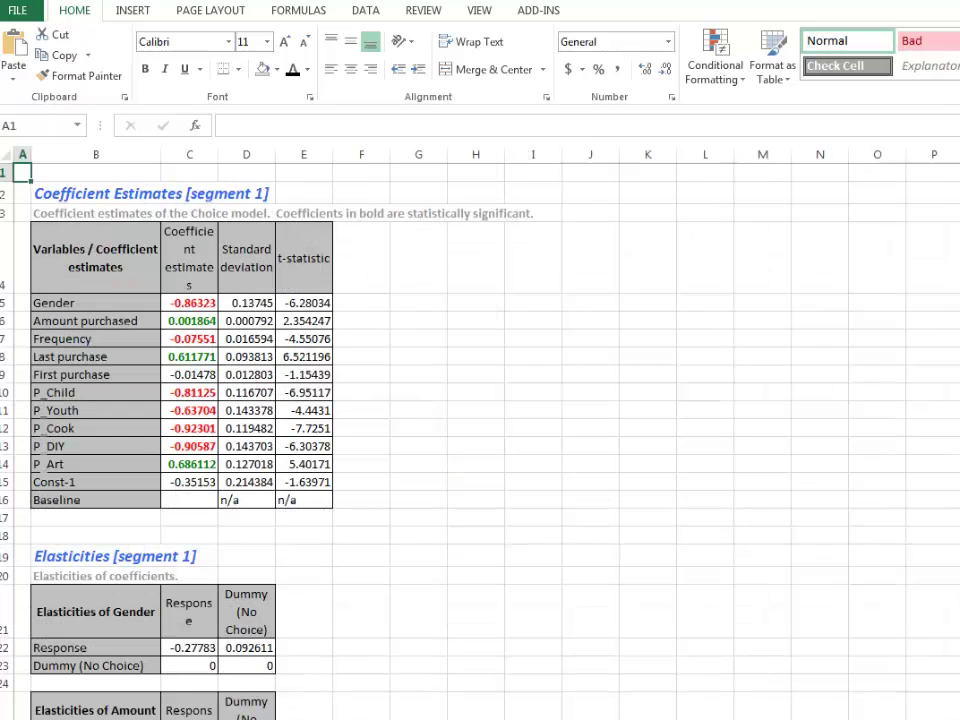
click(382, 428)
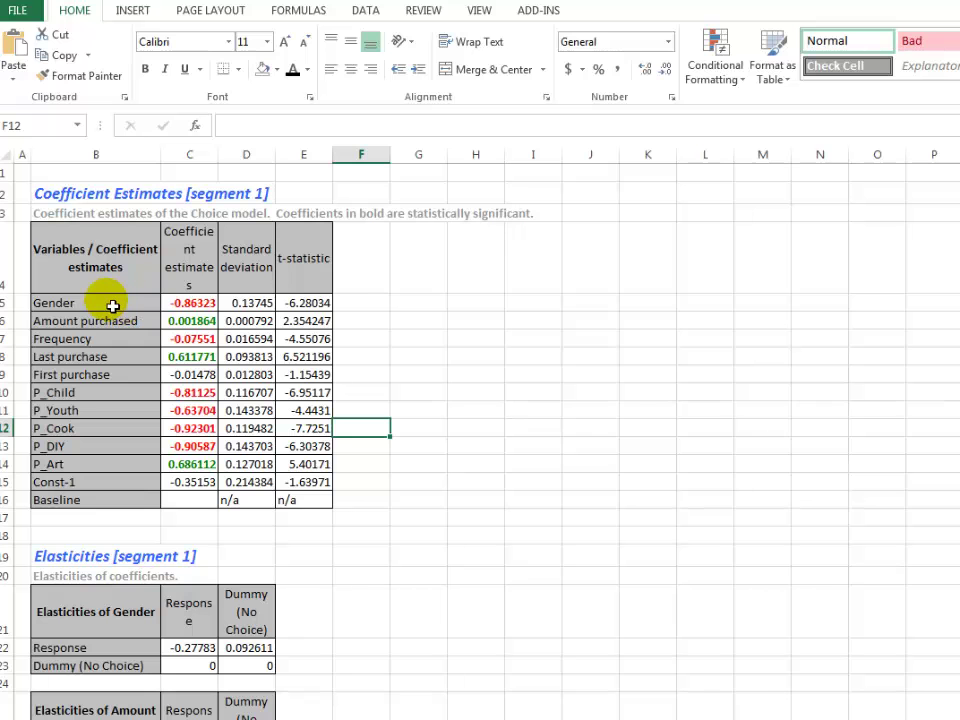
drag(67, 303, 190, 482)
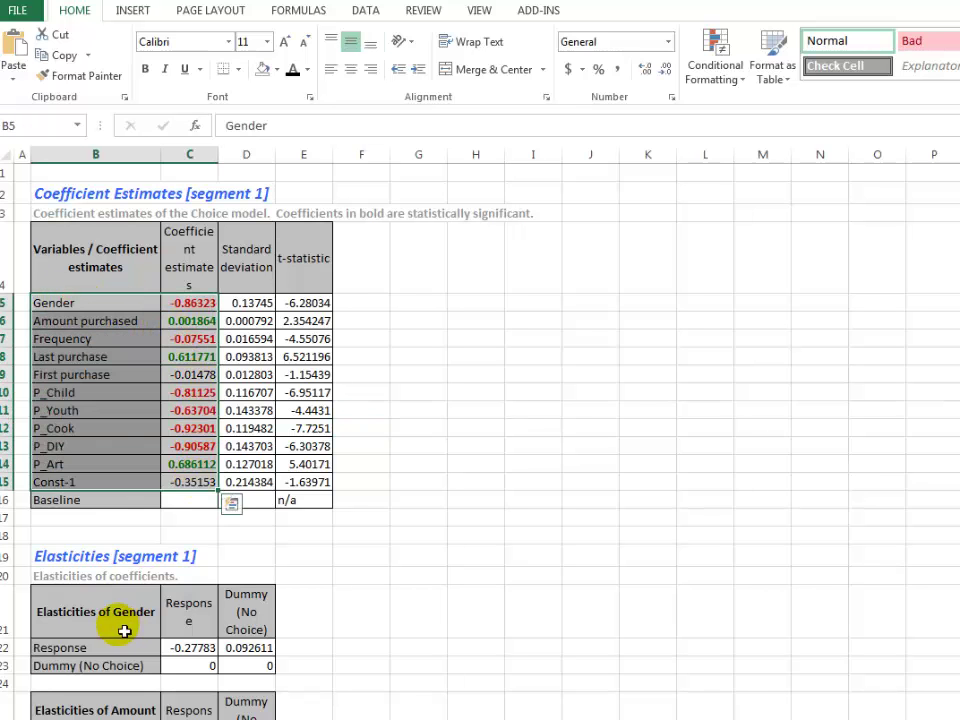
click(124, 631)
drag(87, 620, 251, 662)
click(343, 597)
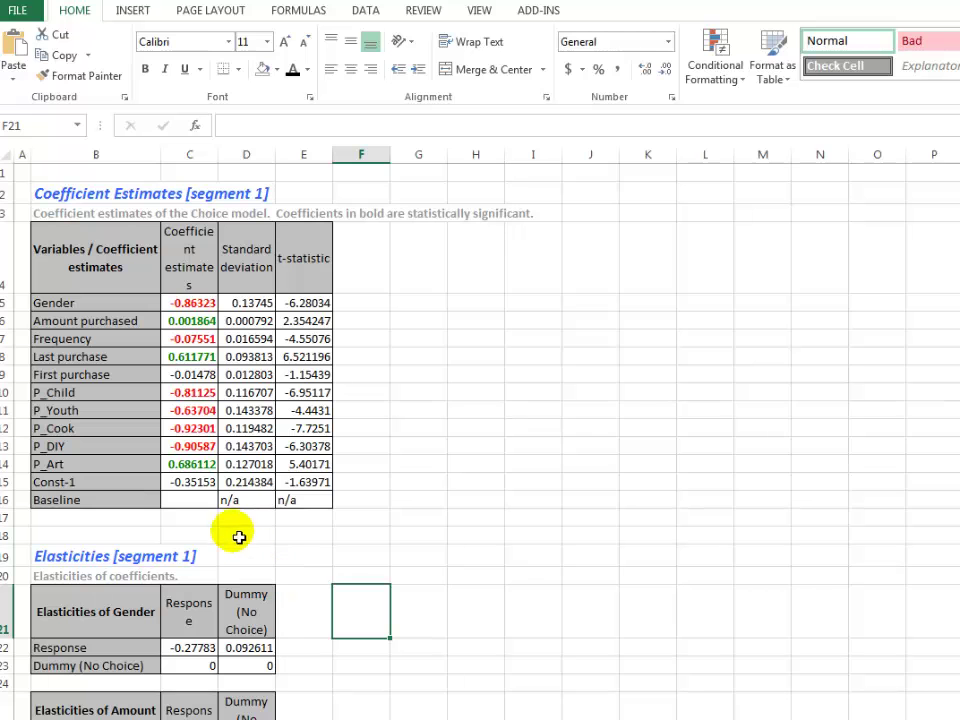
Examine the coefficient estimates from Gender to P_Art, particularly those of Gender, Amount purchased and First purchase
click(186, 302)
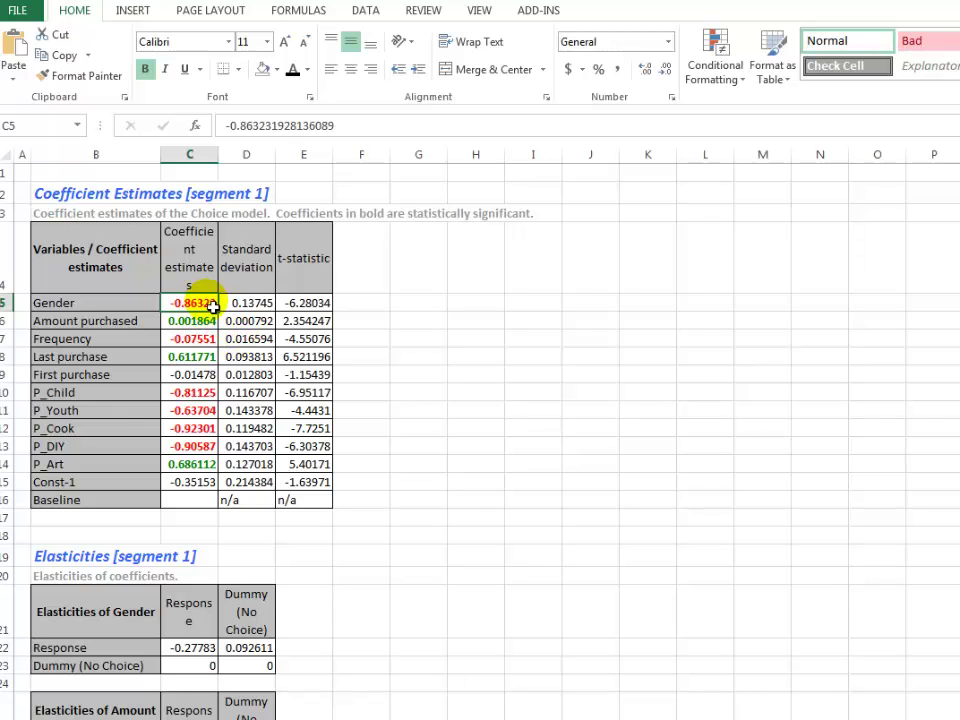
click(195, 318)
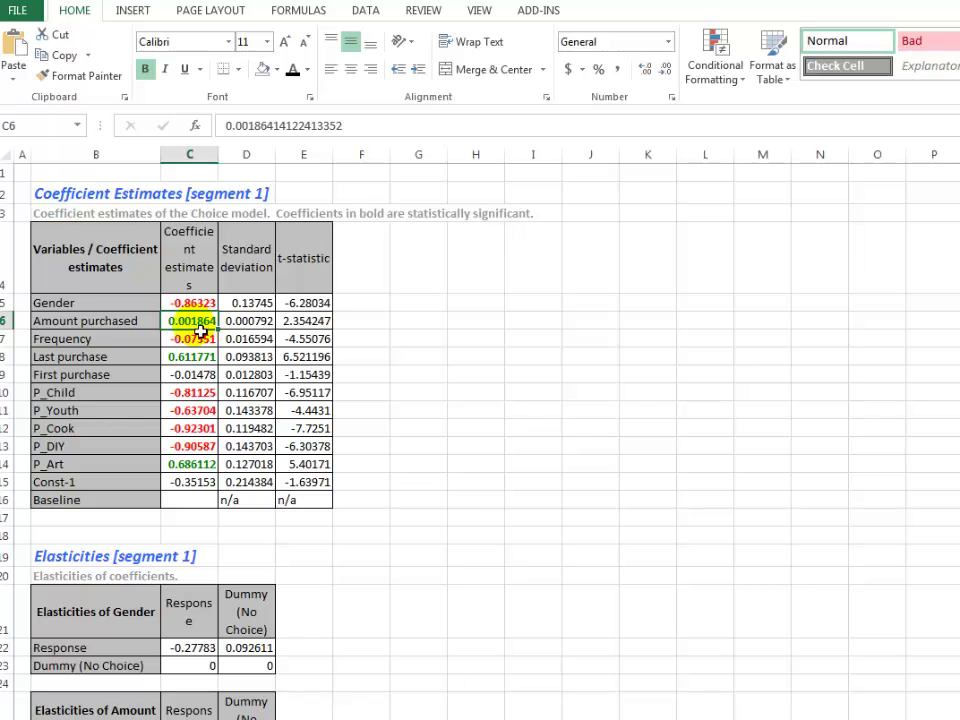
drag(190, 303, 198, 470)
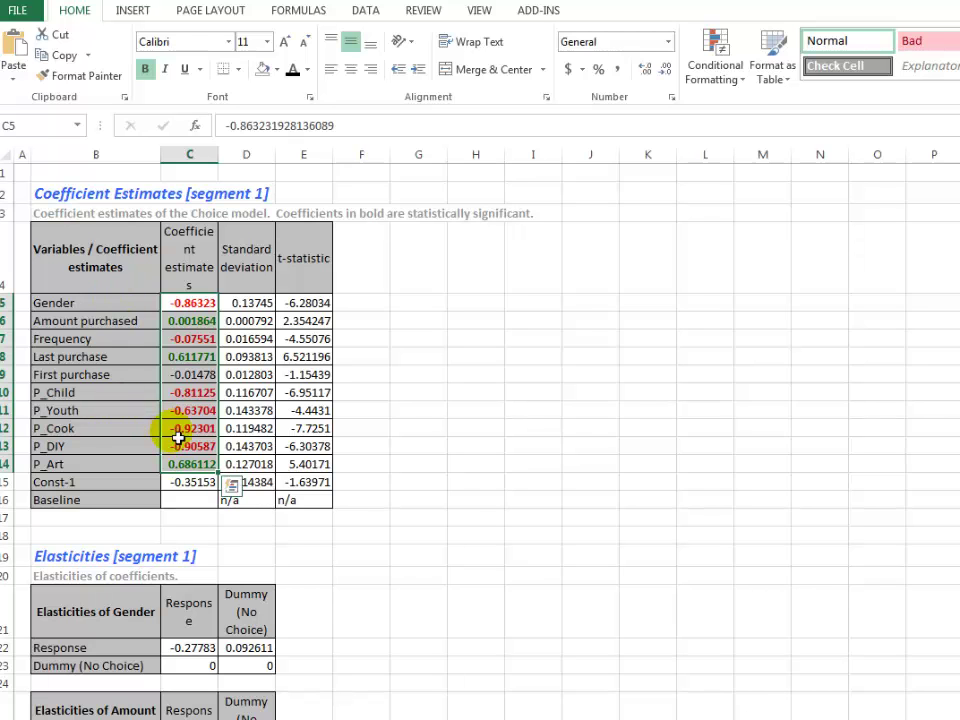
click(193, 376)
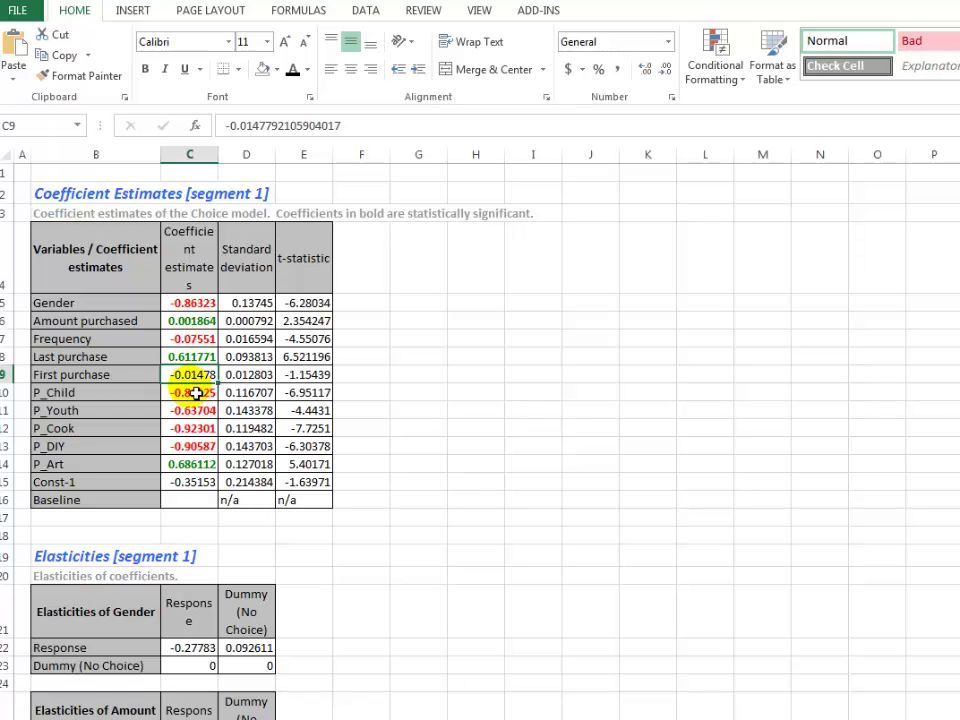
Locate the Elasticities section, then review the variable names in Coefficient Estimates, including P_Art, P_DIY and P_Cook
scroll(200, 386, down, 3)
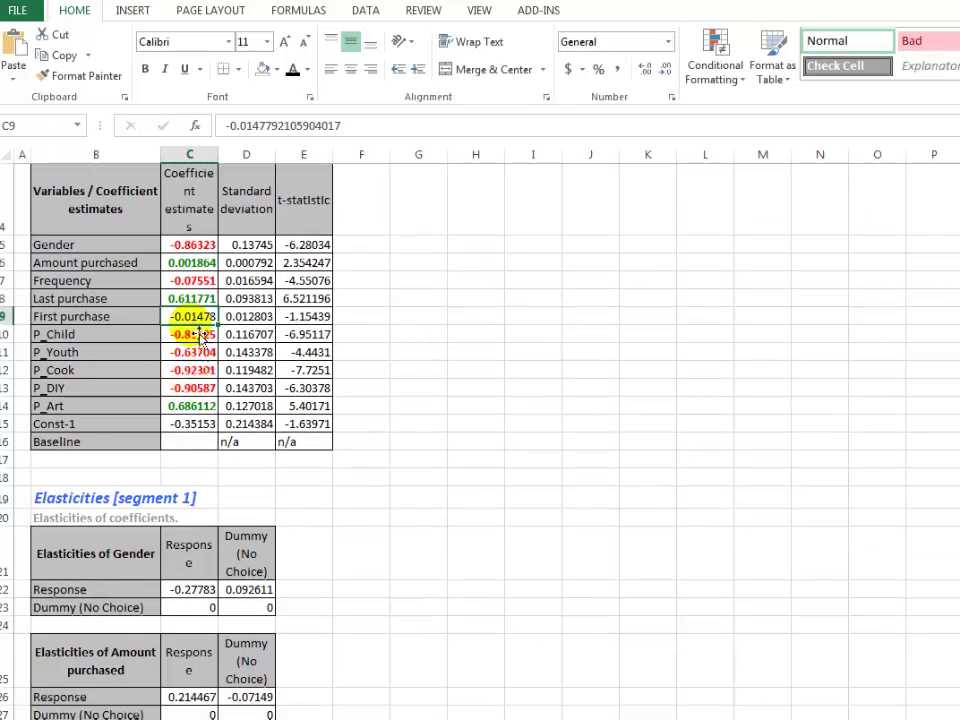
click(80, 340)
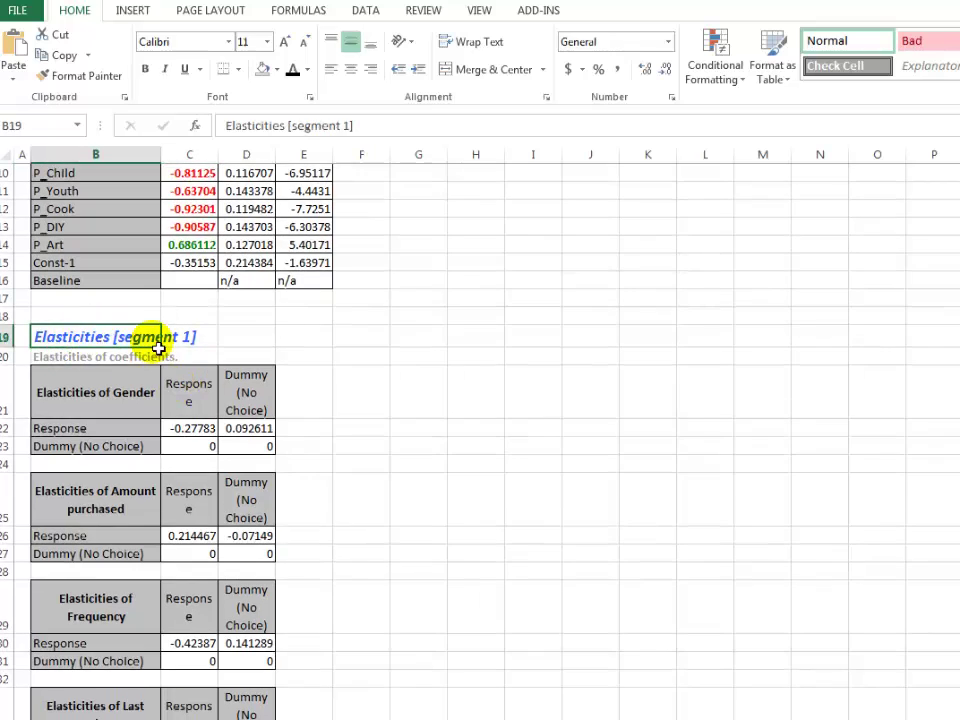
scroll(200, 365, up, 3)
scroll(200, 365, up, 1)
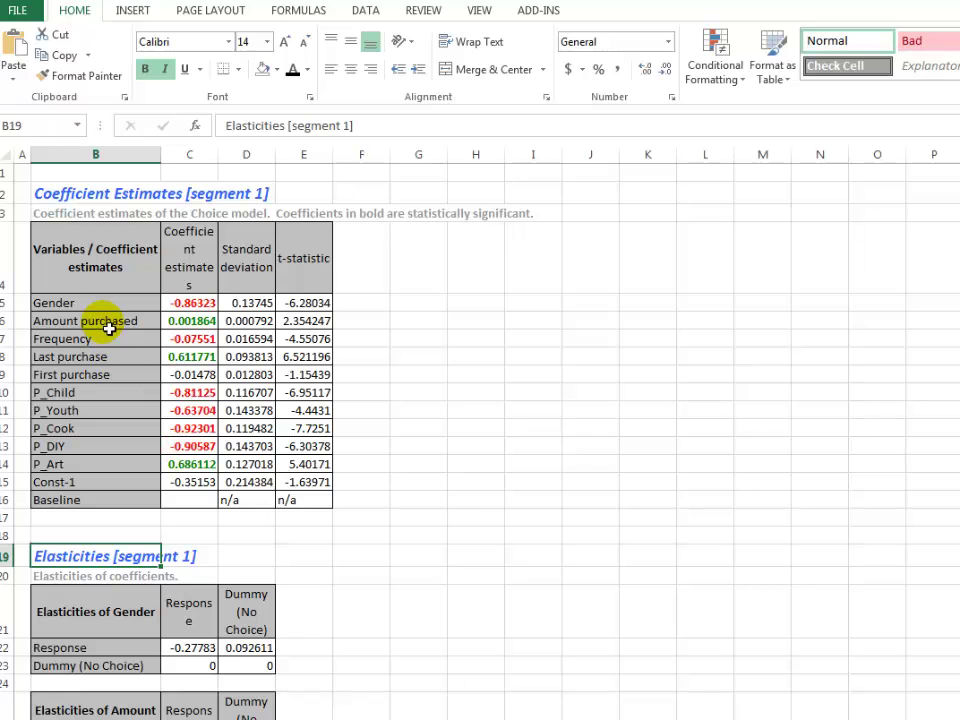
drag(96, 306, 89, 474)
click(88, 464)
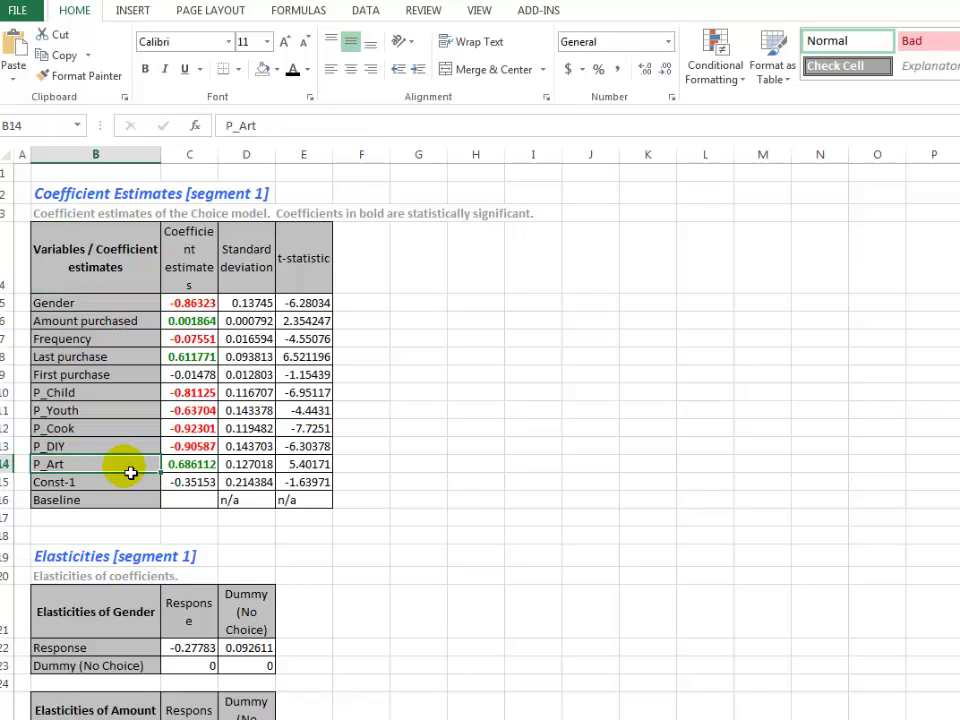
click(118, 445)
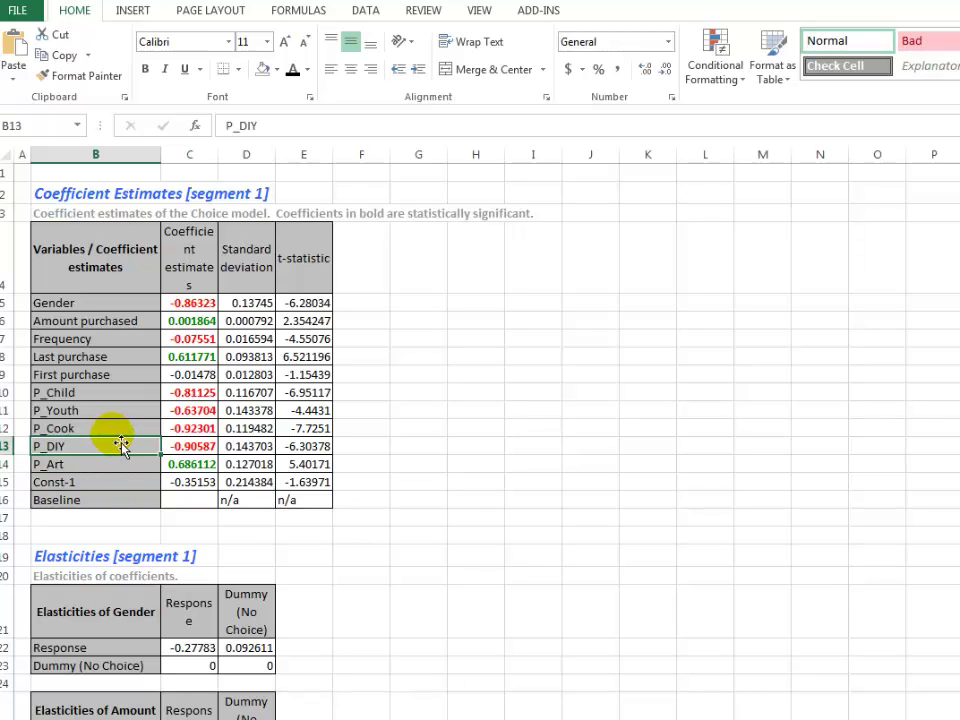
click(90, 429)
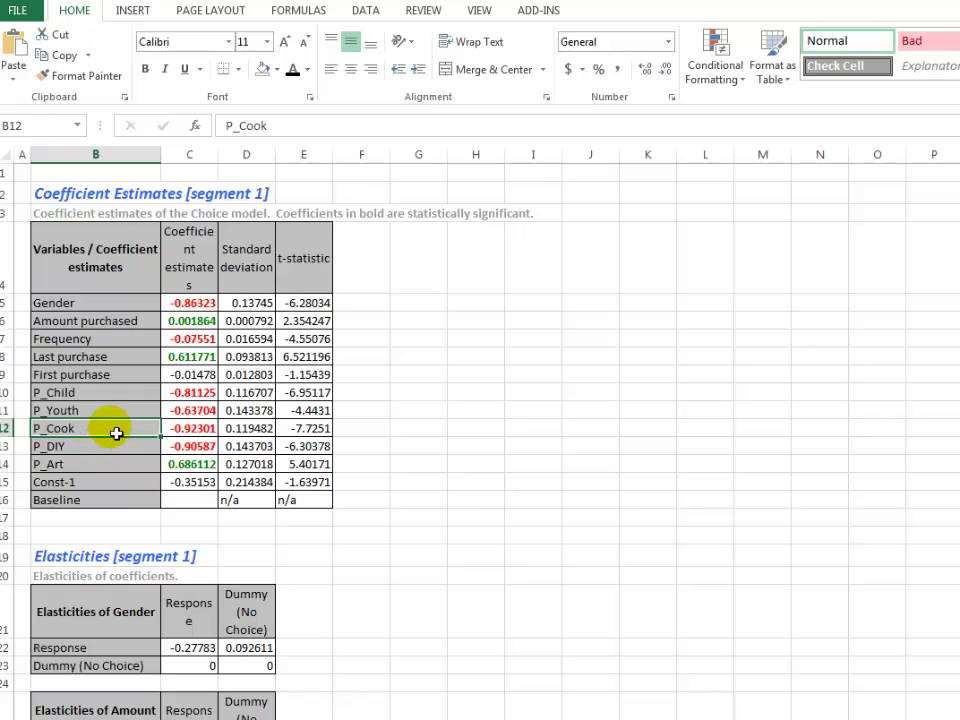
Compare the Amount purchased coefficient with the coefficients of the five product variables from P_Child to P_Art
click(114, 321)
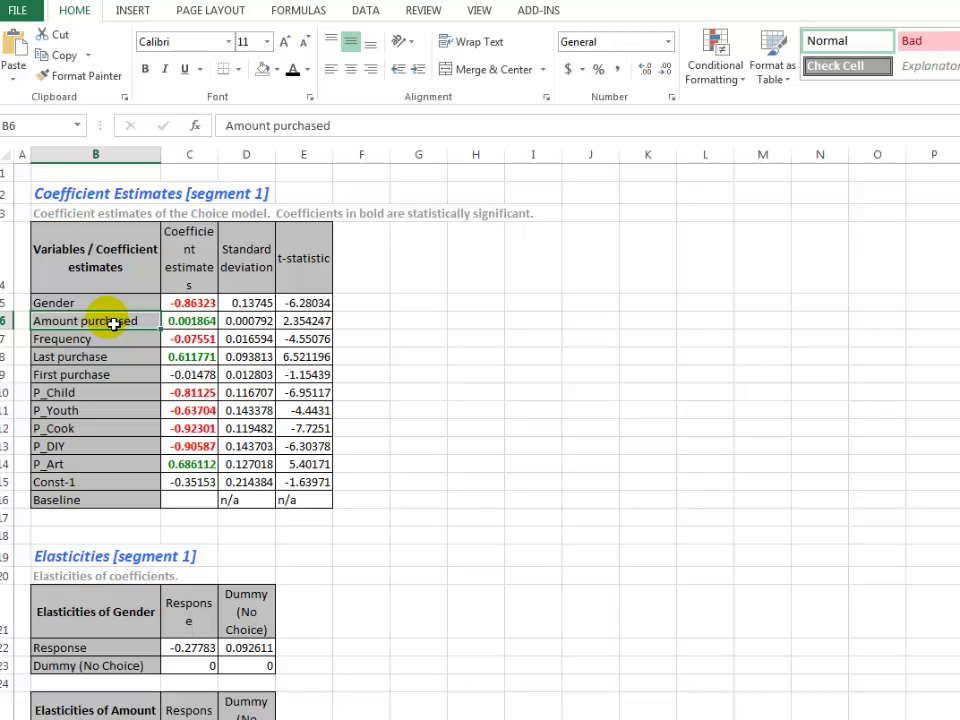
click(192, 324)
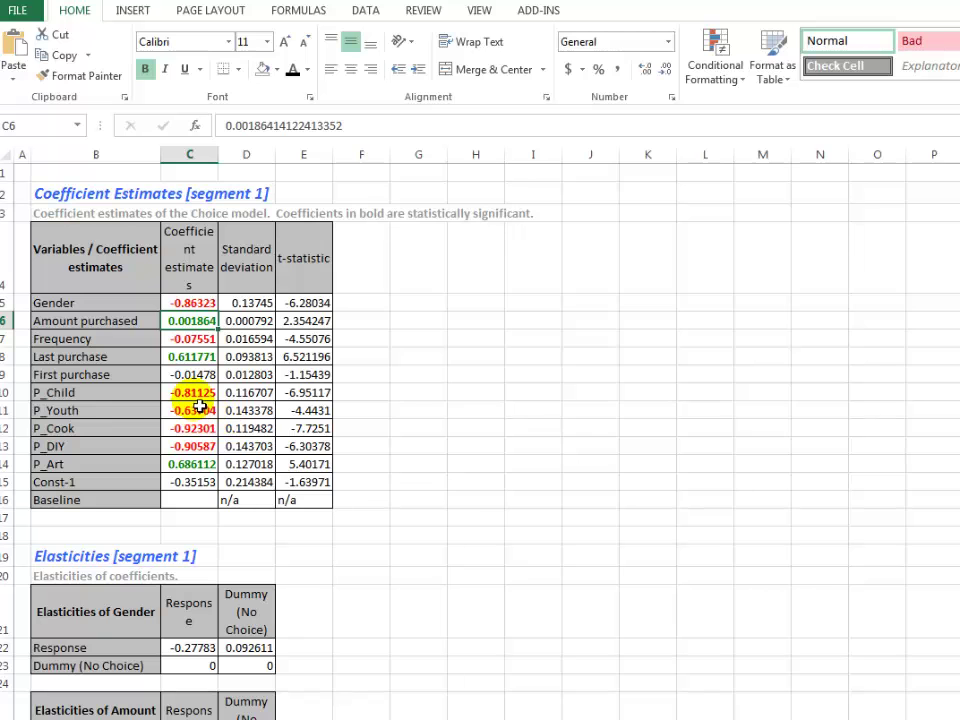
drag(205, 393, 216, 472)
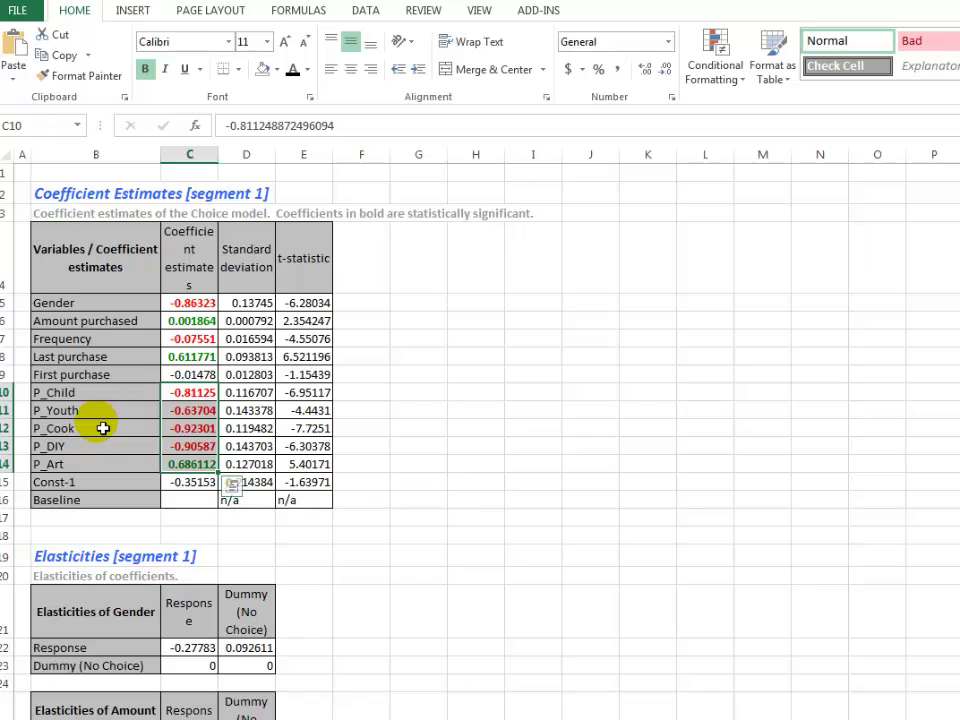
Widen column C so the Response heading in the elasticities tables fits on one line
click(107, 556)
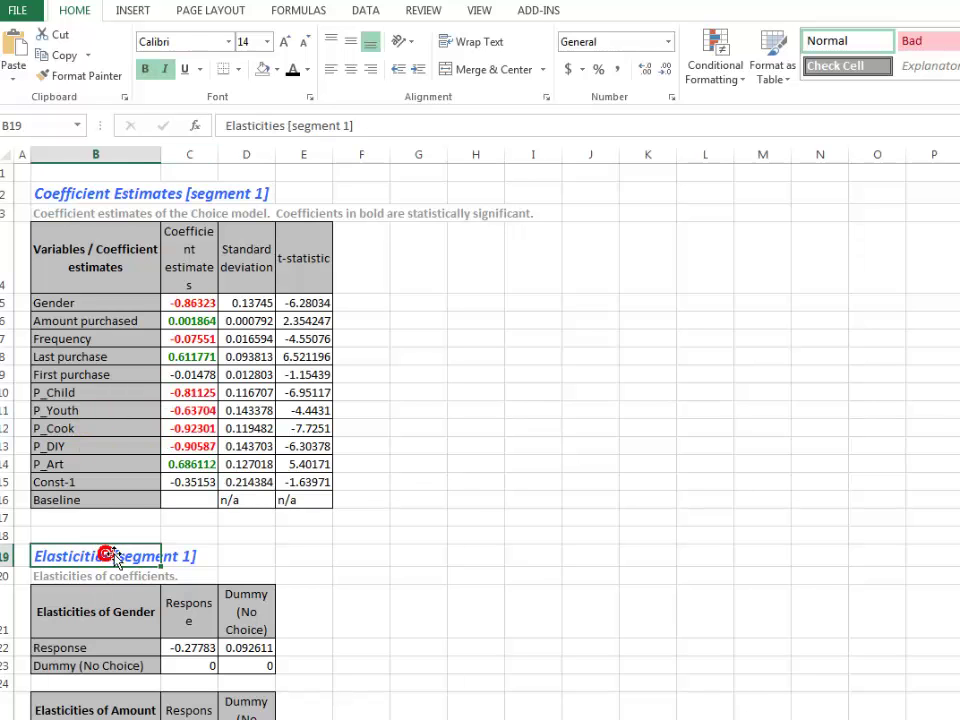
scroll(103, 516, down, 3)
scroll(101, 509, down, 1)
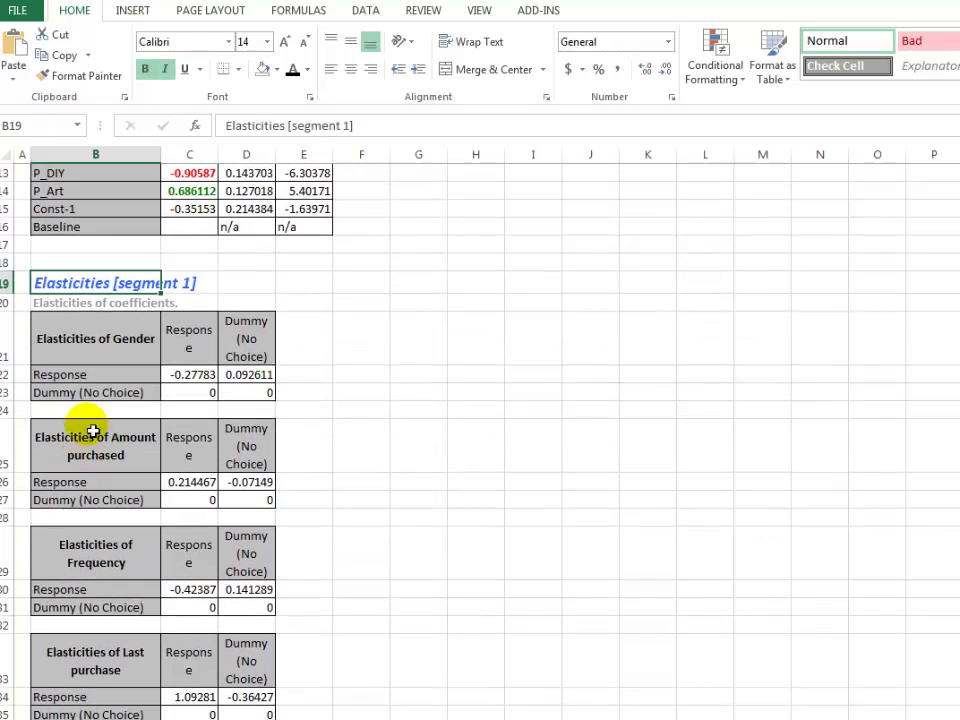
click(100, 344)
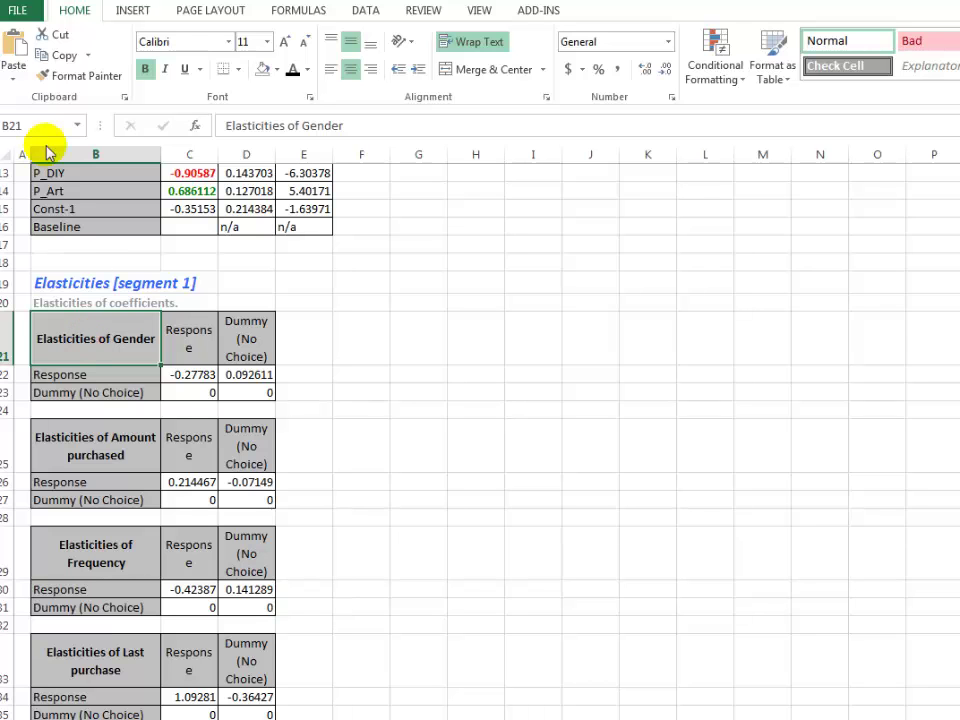
drag(219, 157, 252, 166)
click(216, 338)
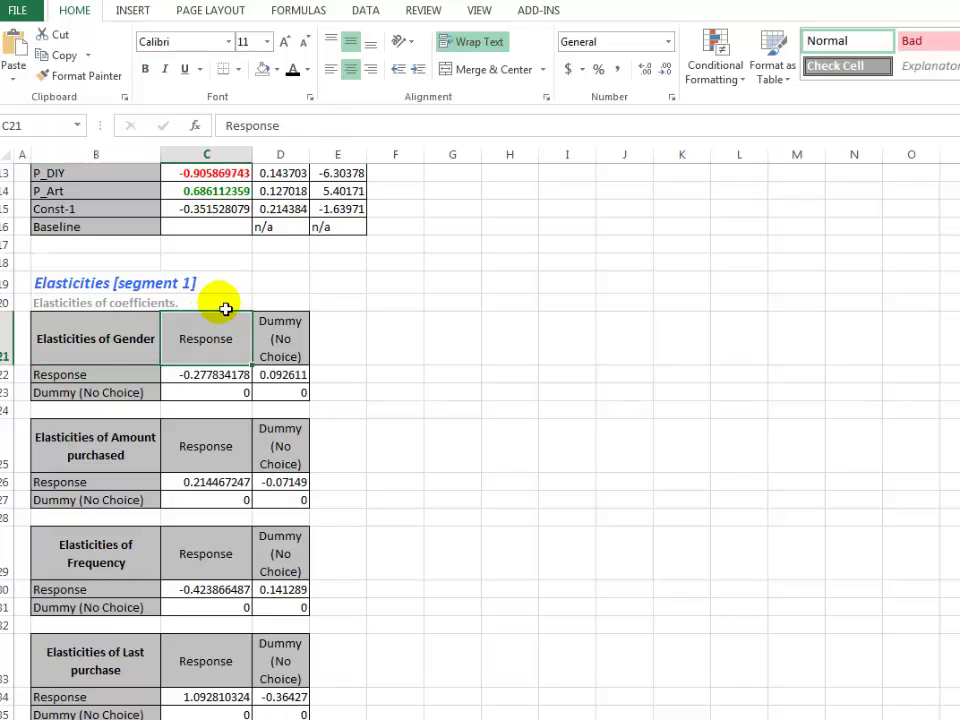
Compare the Response elasticity of Gender with the Response elasticity of Amount purchased
click(125, 350)
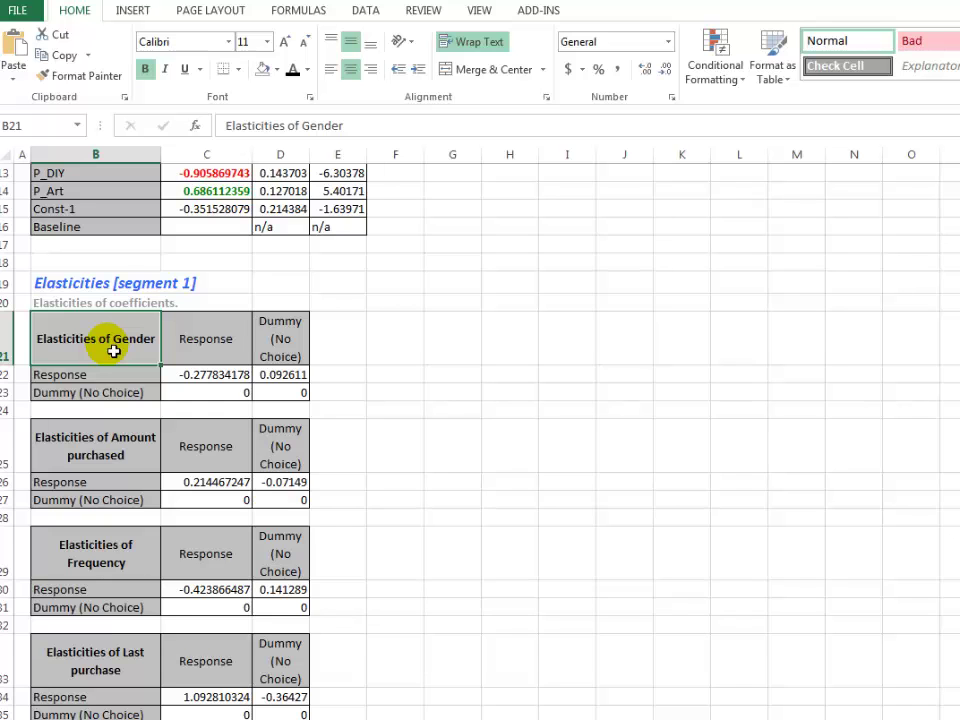
click(196, 377)
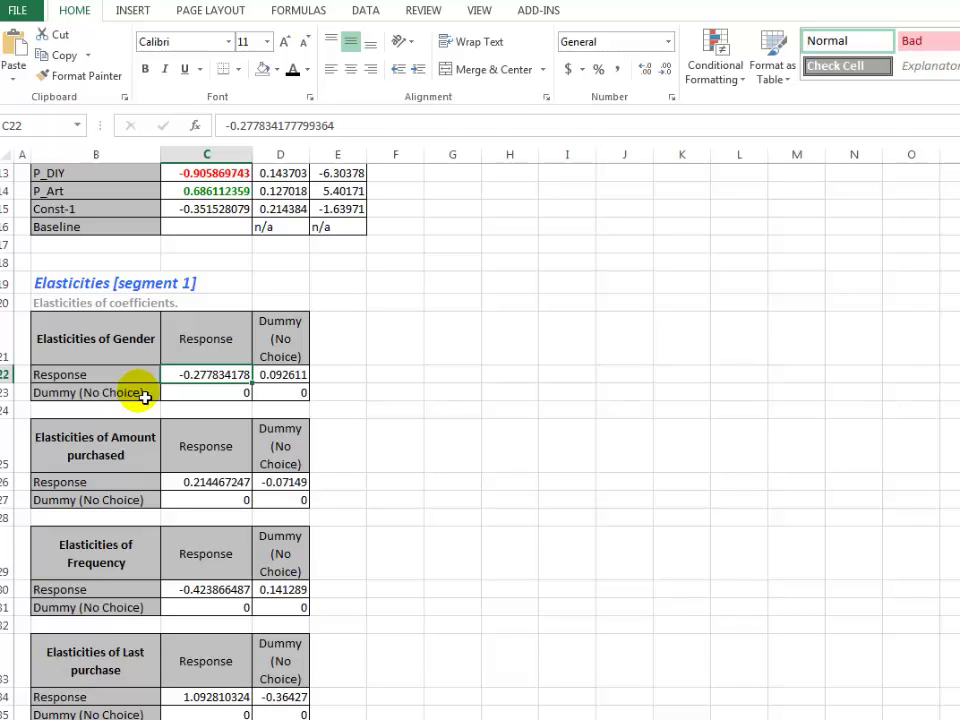
click(123, 462)
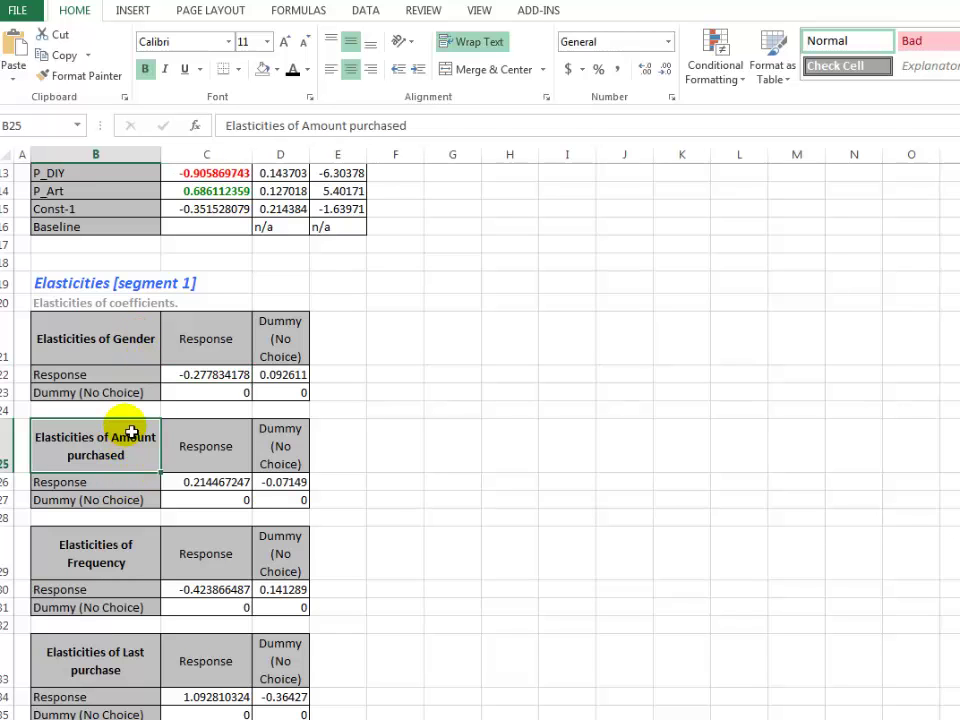
click(202, 377)
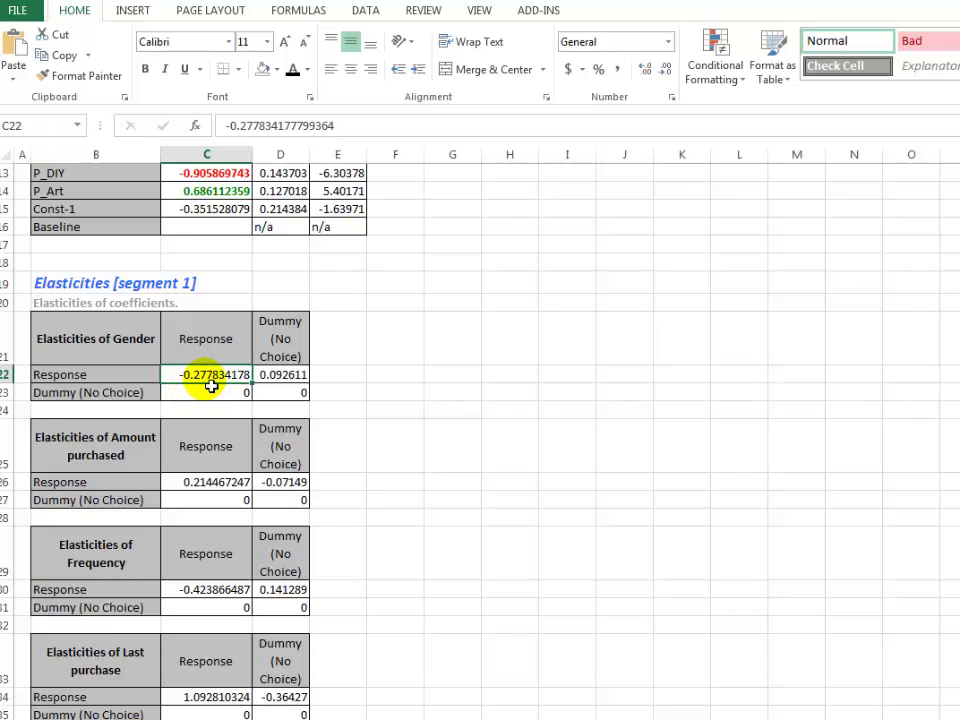
click(205, 482)
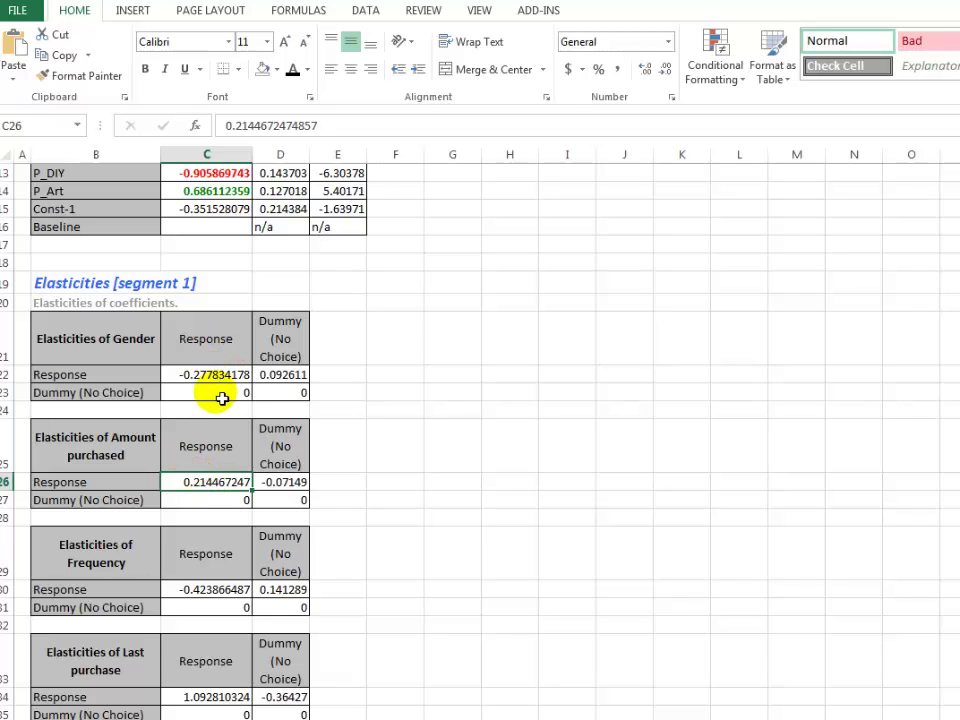
Recheck the headings and Response values of the Elasticities of Gender and Elasticities of Amount purchased tables
click(194, 508)
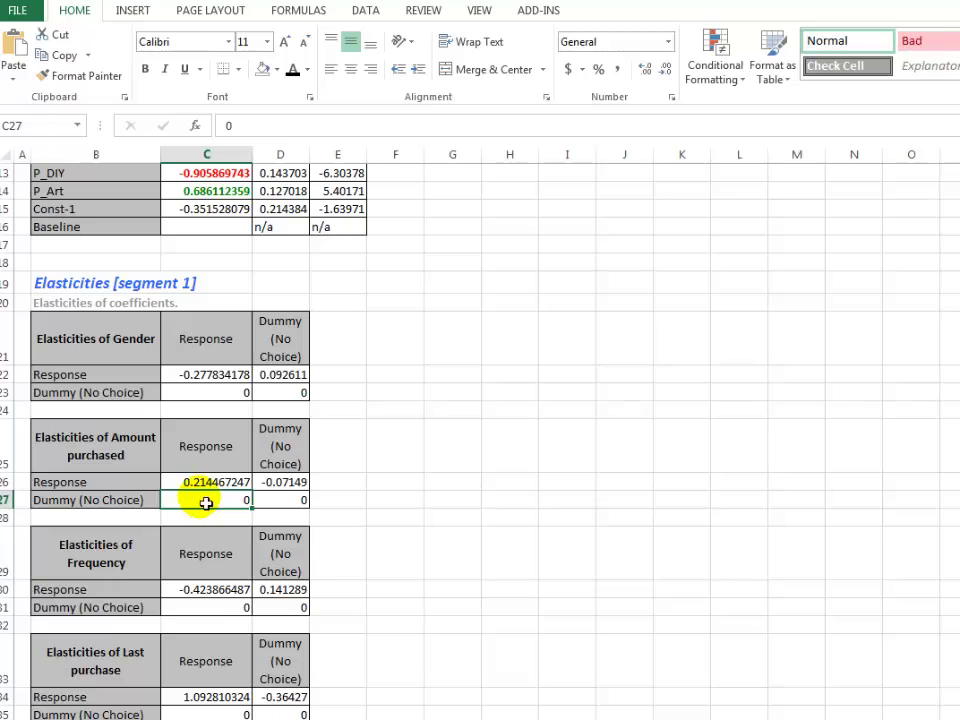
click(223, 377)
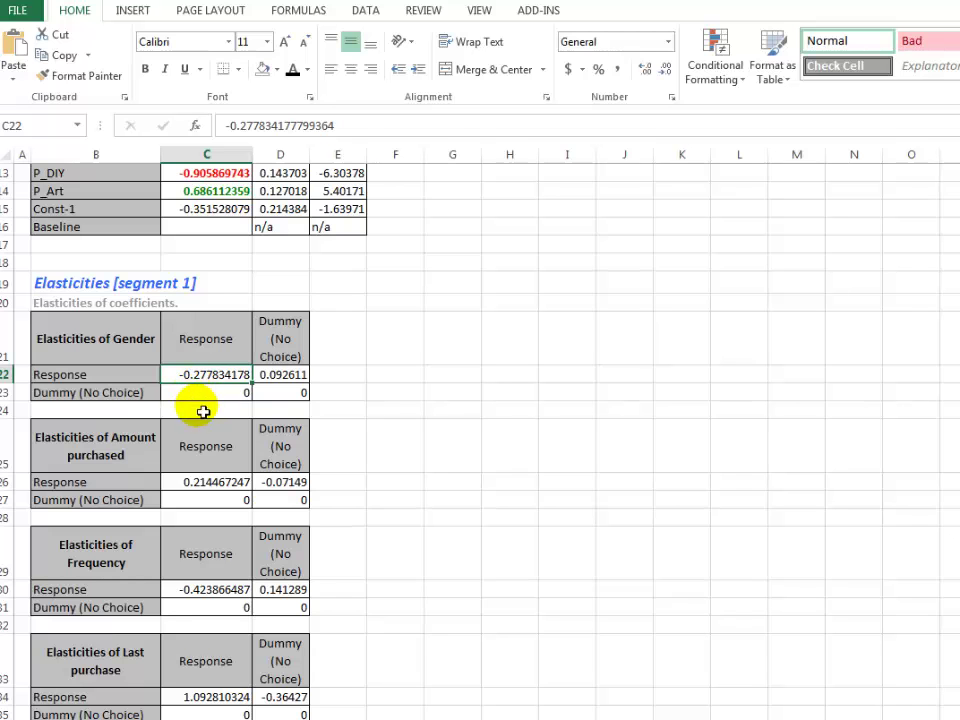
click(128, 356)
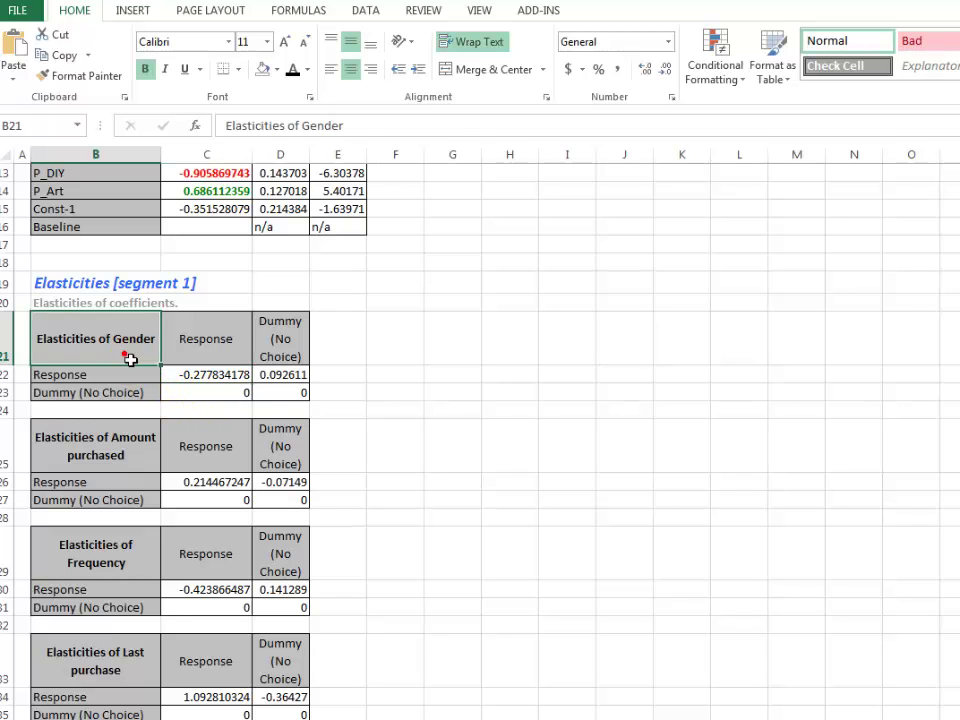
click(148, 462)
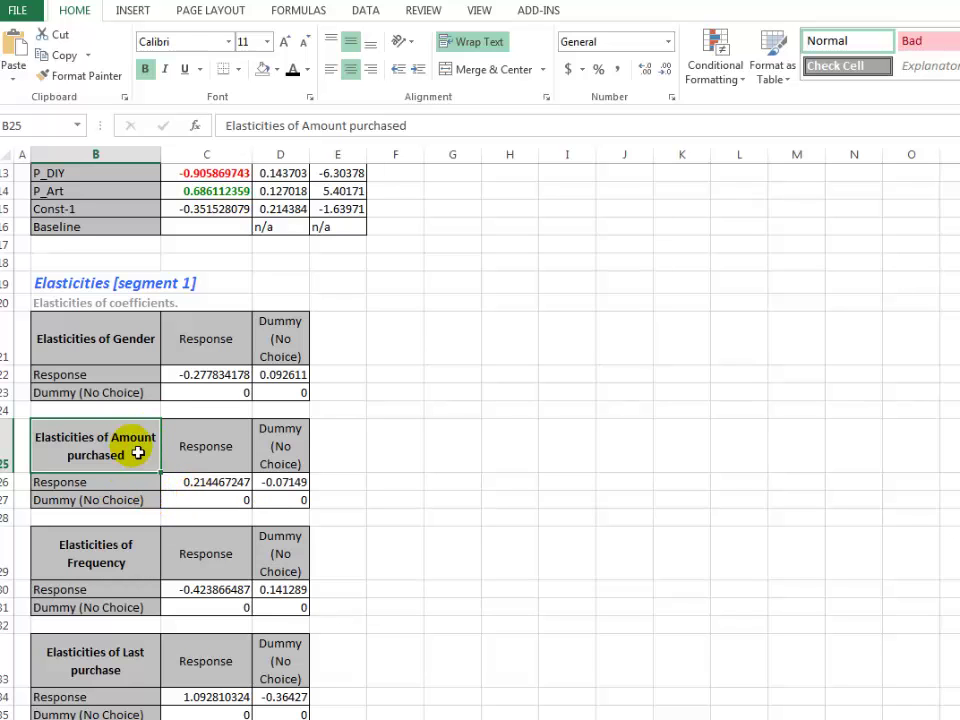
click(222, 484)
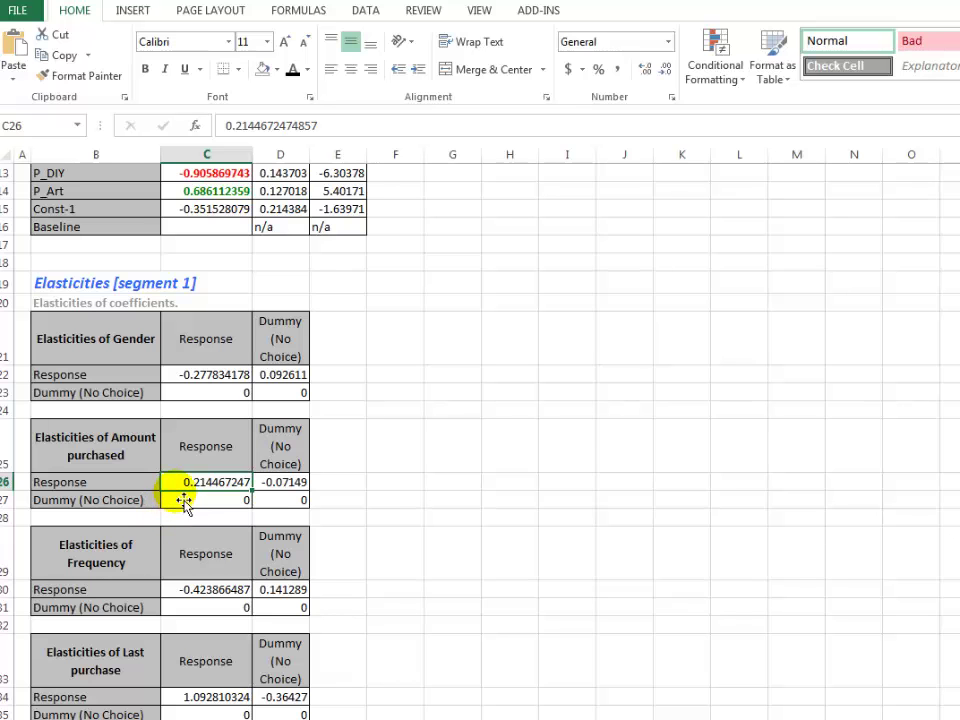
Leave the elasticities and open the Choice Data sheet that holds the holdout sample
click(385, 717)
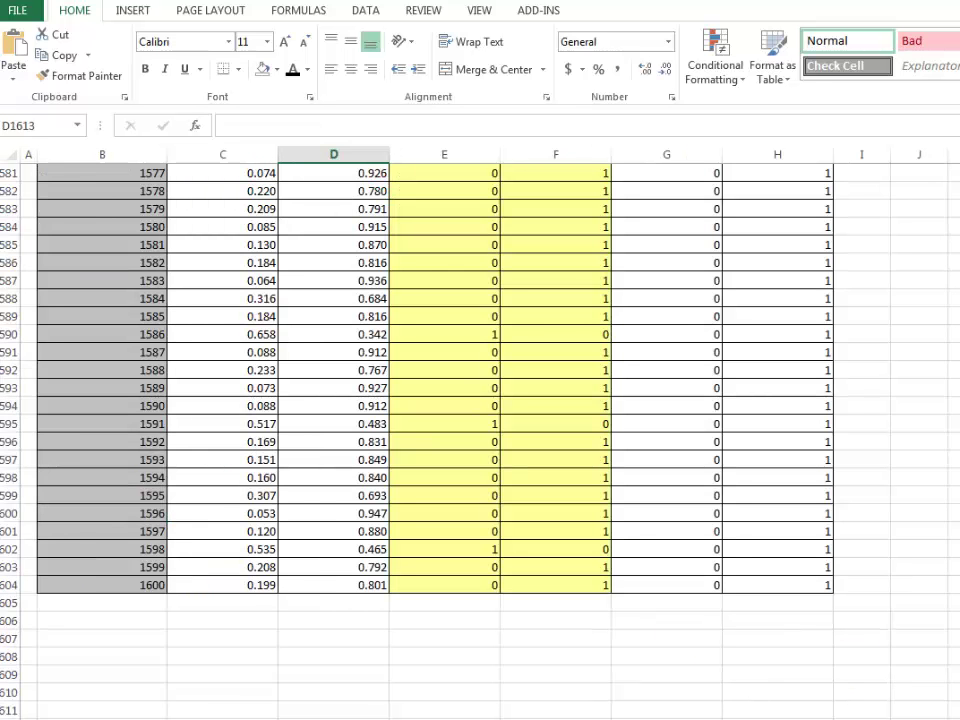
scroll(222, 321, up, 20)
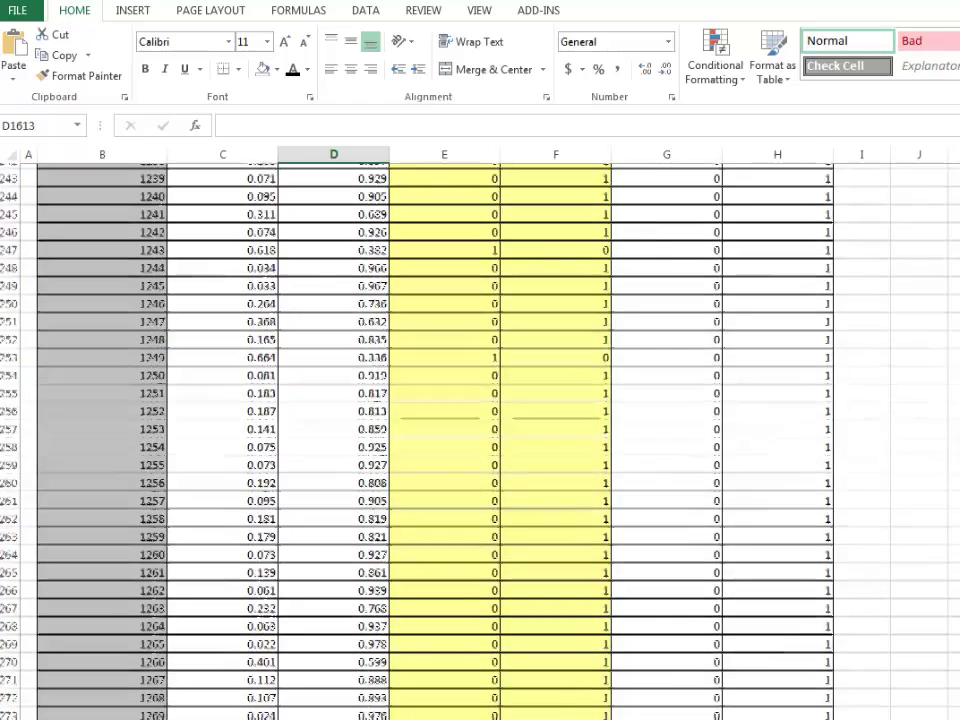
click(222, 321)
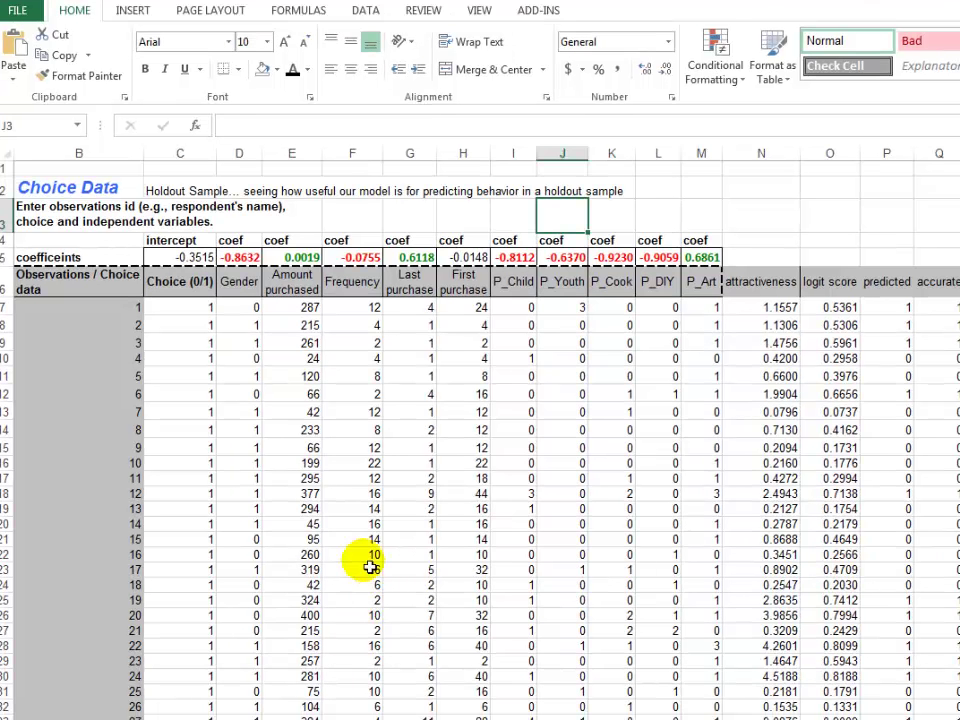
click(374, 561)
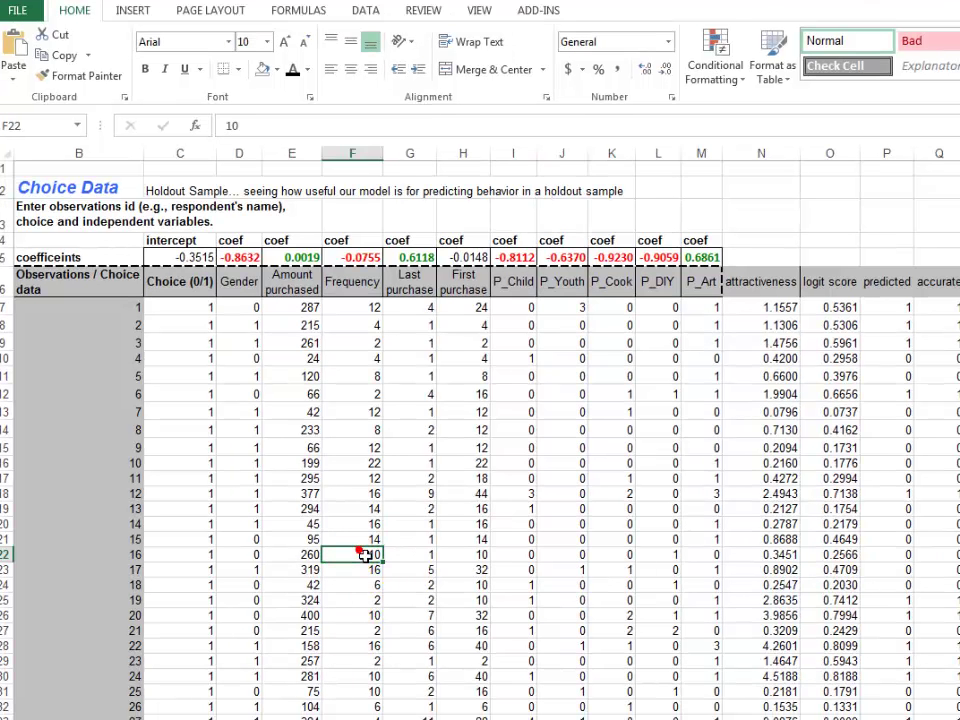
click(186, 359)
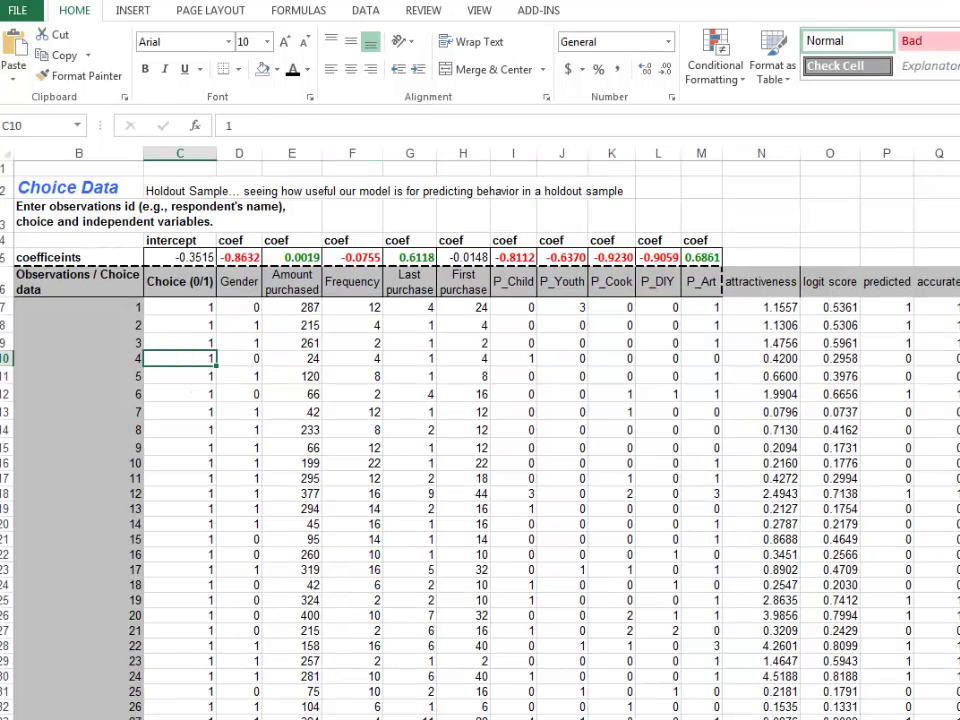
Review the list of variables and their coefficient estimates in columns S and T, from Gender to Const-1
click(955, 257)
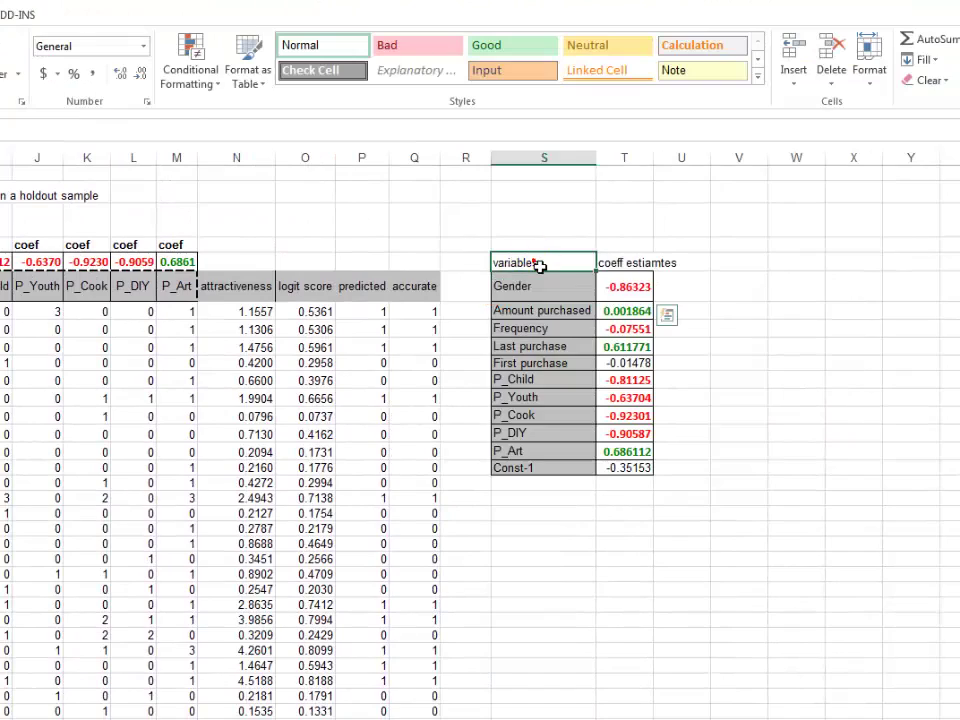
drag(540, 265, 634, 467)
drag(638, 285, 641, 467)
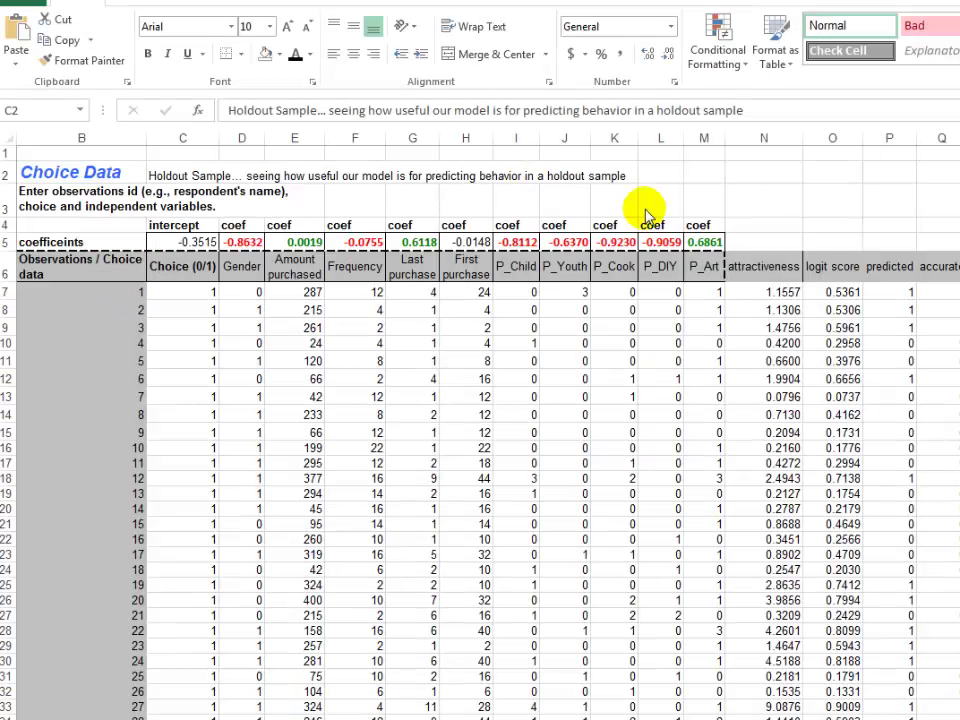
Examine the holdout sample note and the intercept and coefficient row placed above the variable headings
click(150, 182)
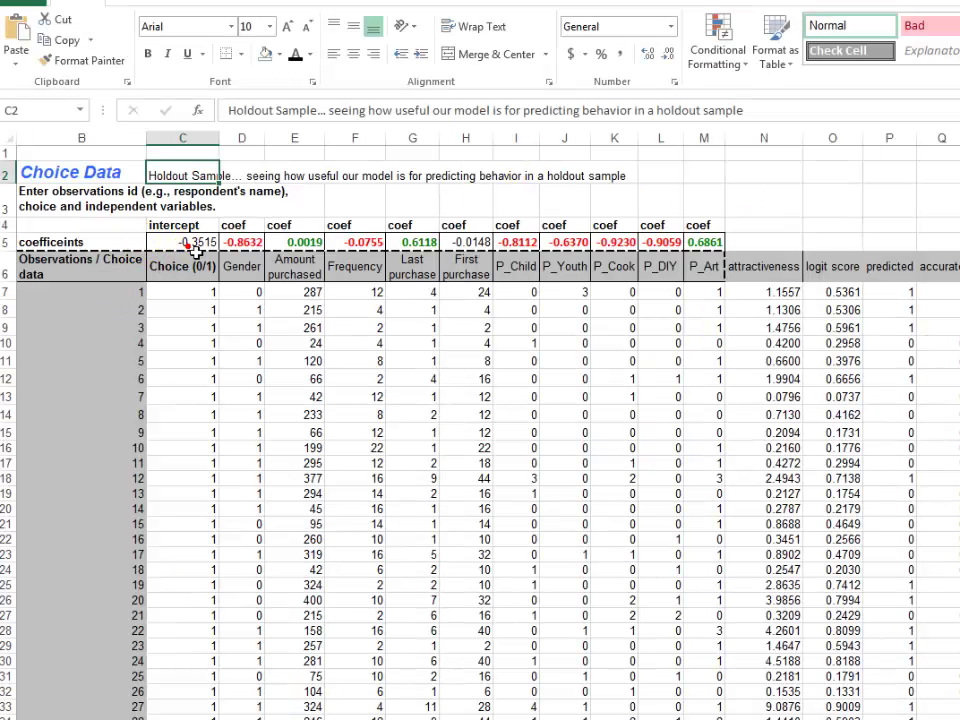
drag(241, 229, 709, 272)
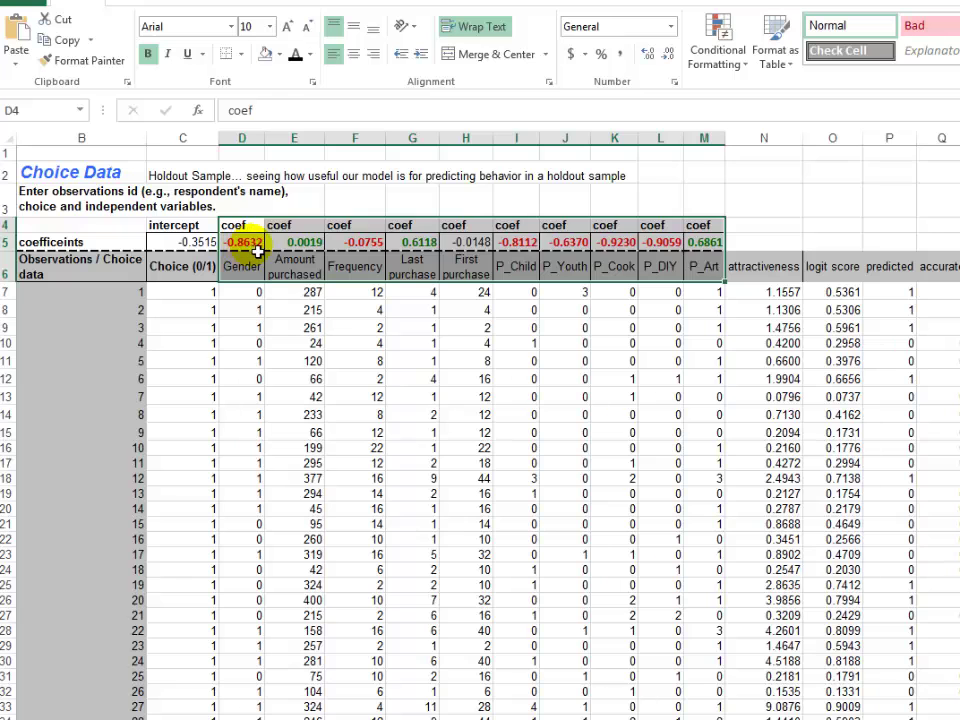
click(314, 266)
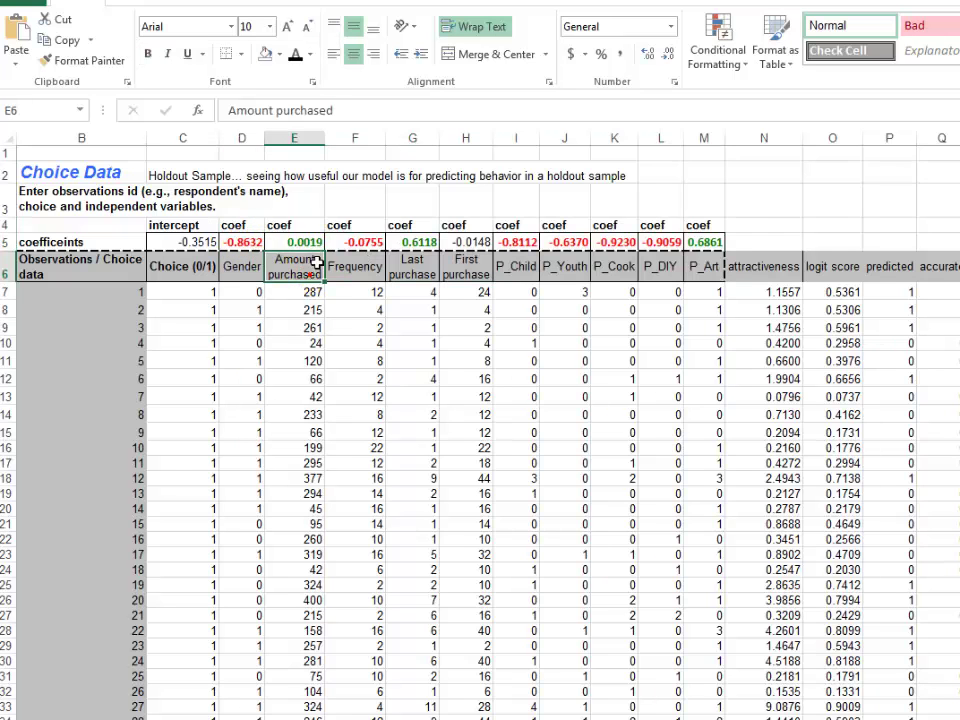
key(ctrl+v)
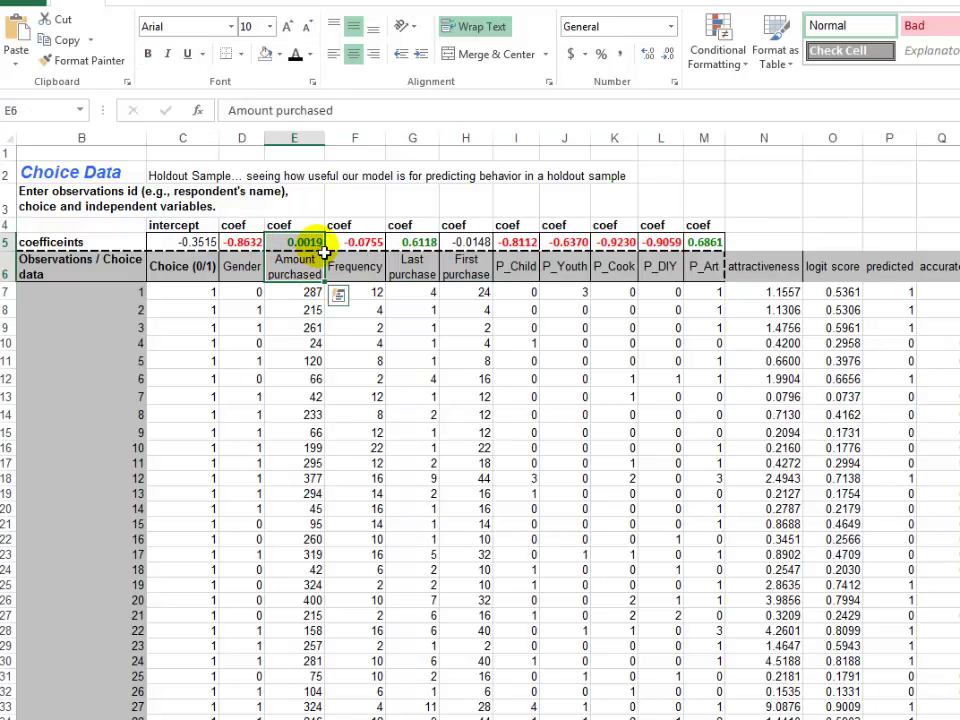
click(186, 176)
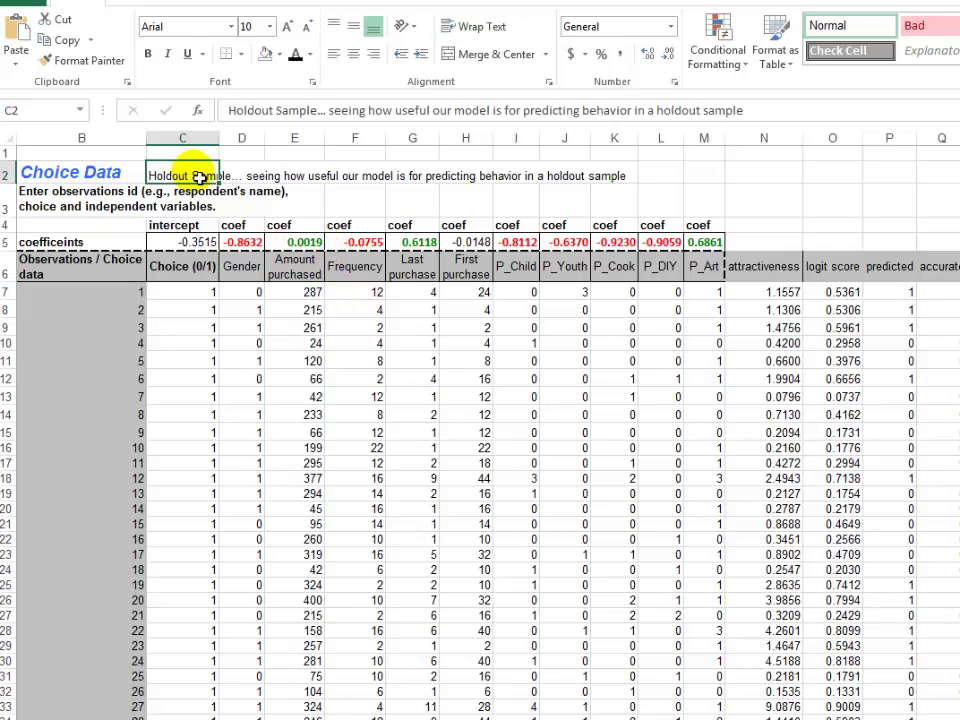
click(265, 196)
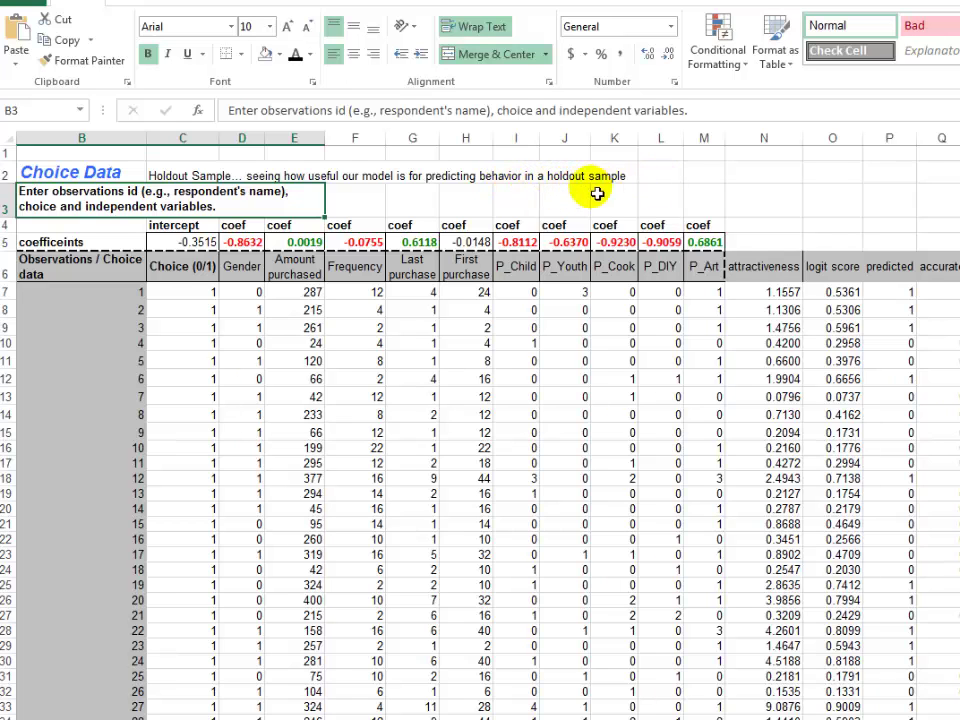
Examine the Choice (0/1) values and the independent variables from Gender to P_Art for the first observations
click(204, 298)
drag(188, 263, 193, 345)
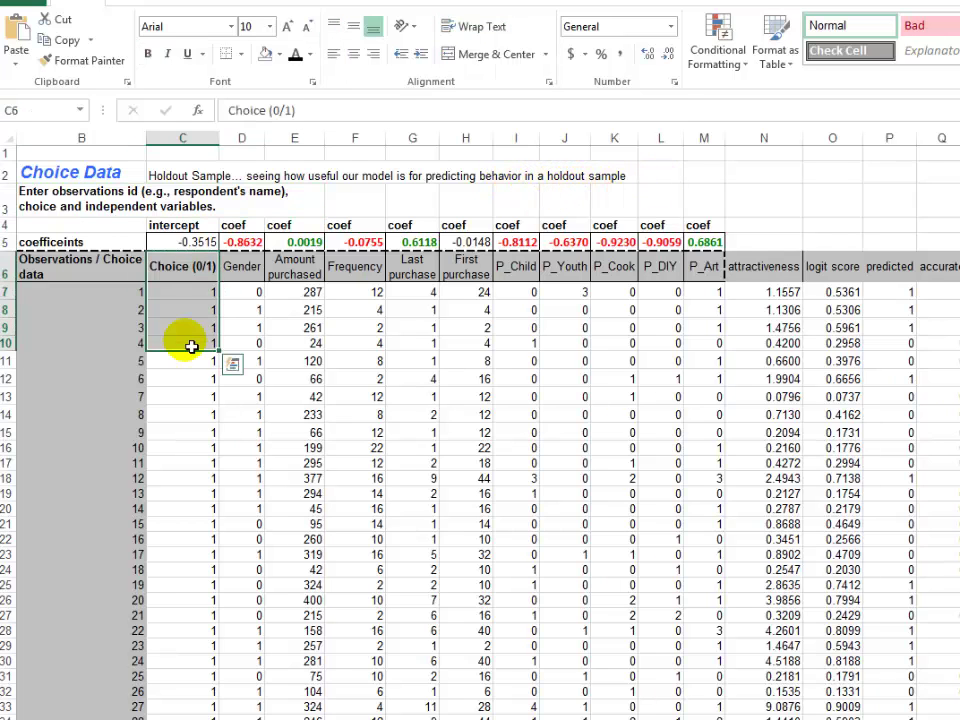
click(197, 311)
click(233, 267)
click(282, 290)
drag(368, 273, 718, 294)
click(539, 307)
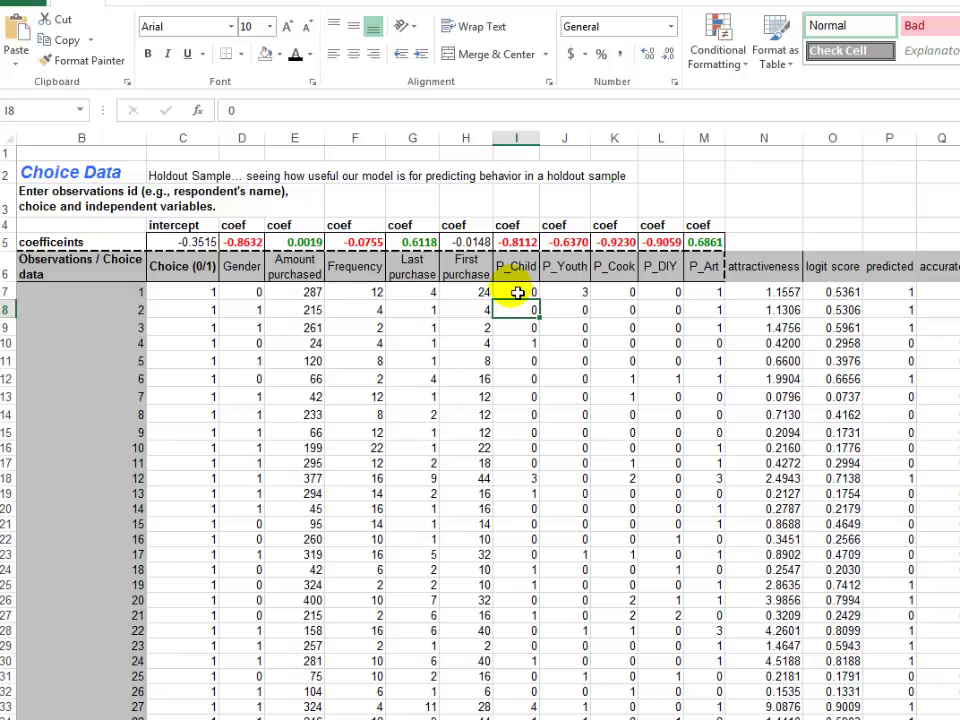
Inspect the attractiveness formula of observation 1 in N7, including its D$5*D7 term, without altering it
click(757, 292)
double_click(759, 293)
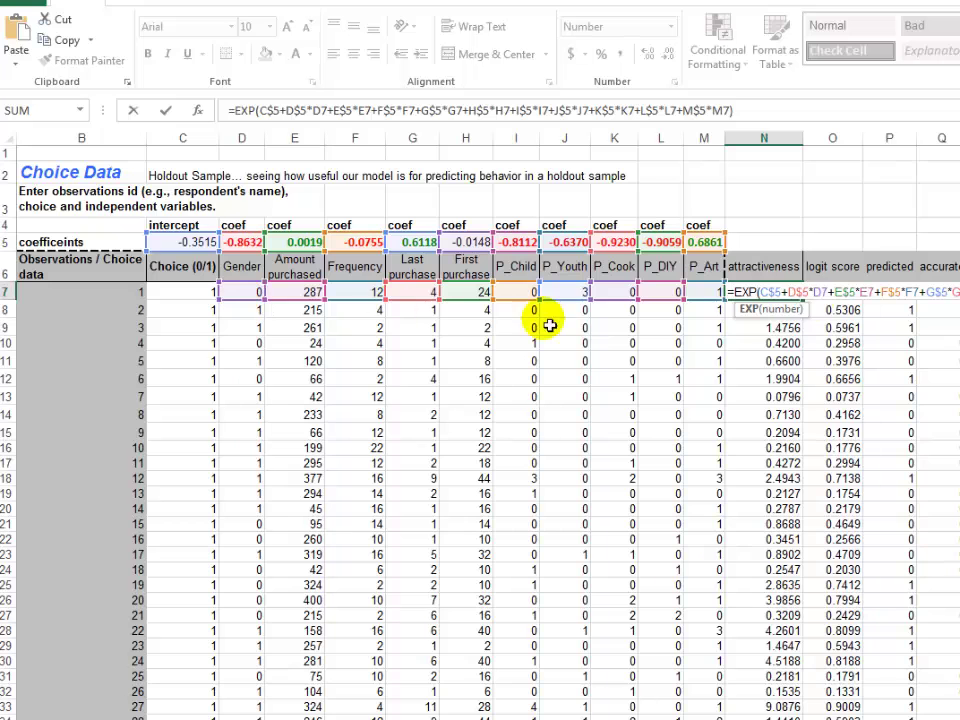
drag(786, 292, 832, 295)
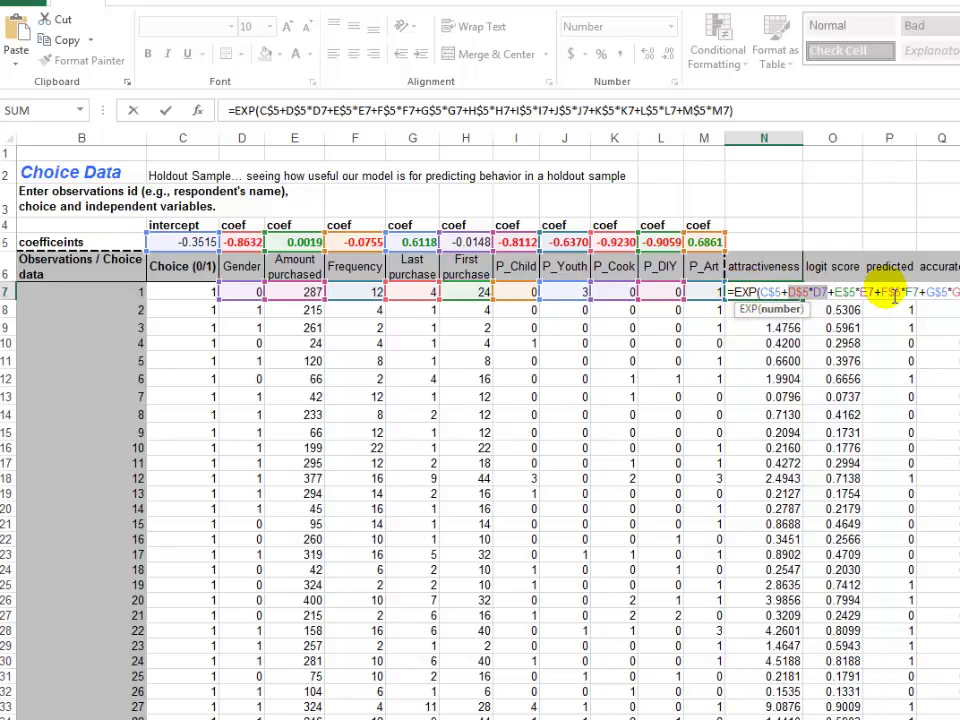
key(Return)
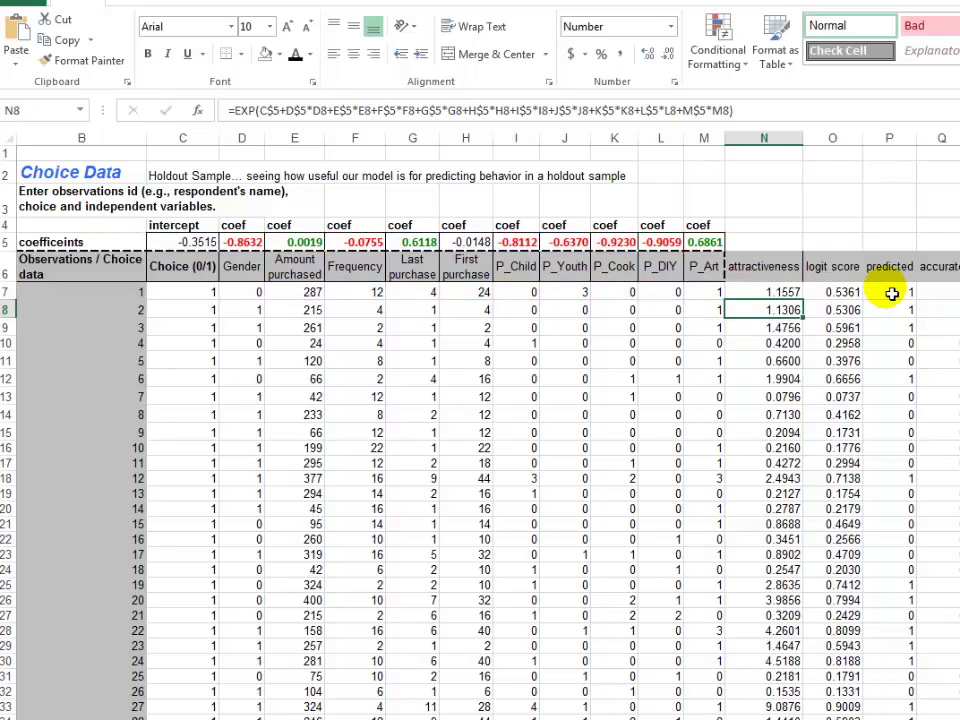
Inspect the logit score formula of observation 1 in O7 and leave it unchanged
double_click(836, 292)
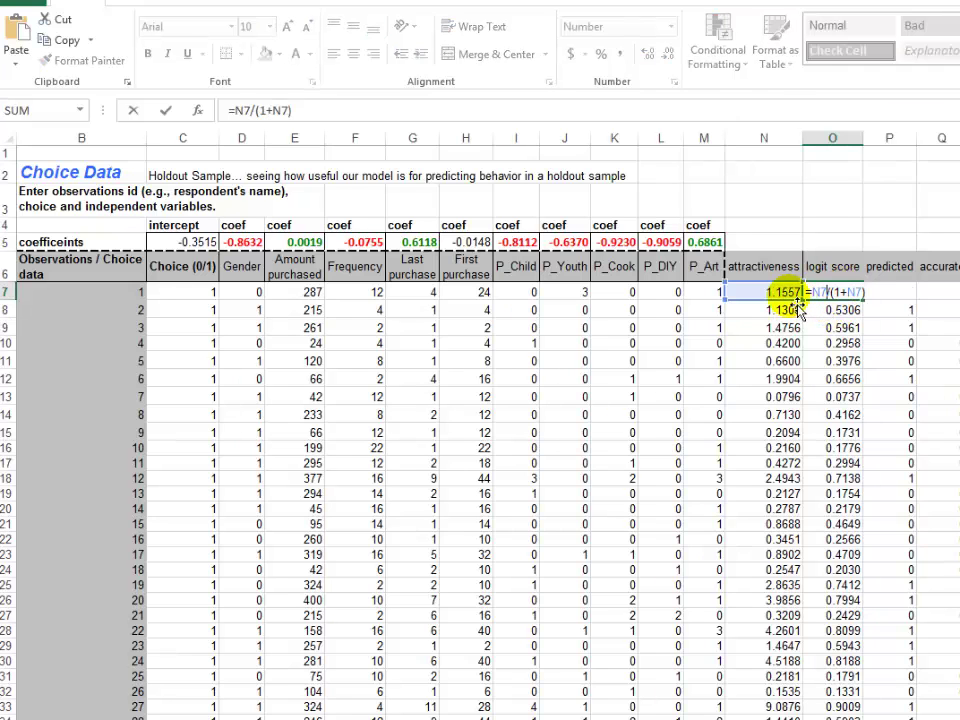
key(Return)
click(852, 292)
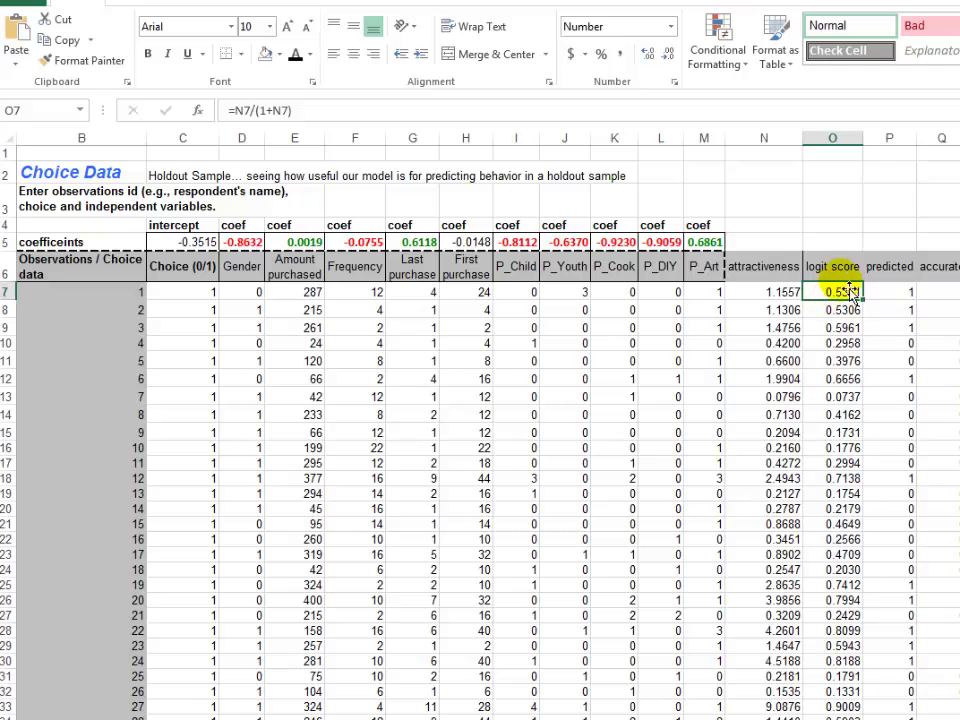
Inspect the IF formula for the predicted choice of observation 1 in P7, leaving its arguments as they are
click(889, 291)
double_click(889, 291)
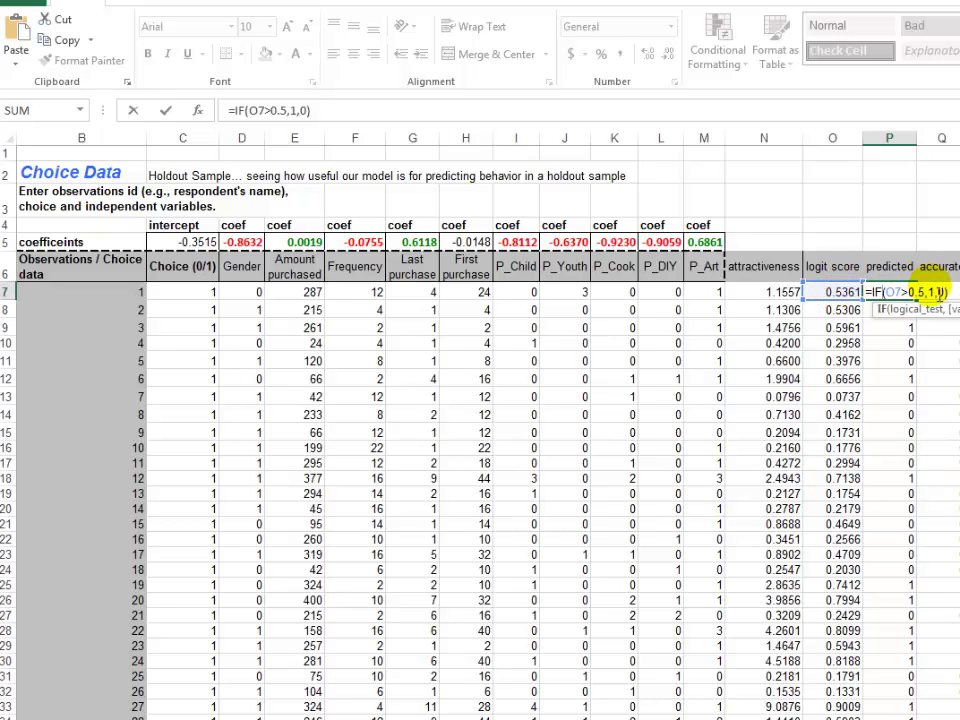
click(936, 291)
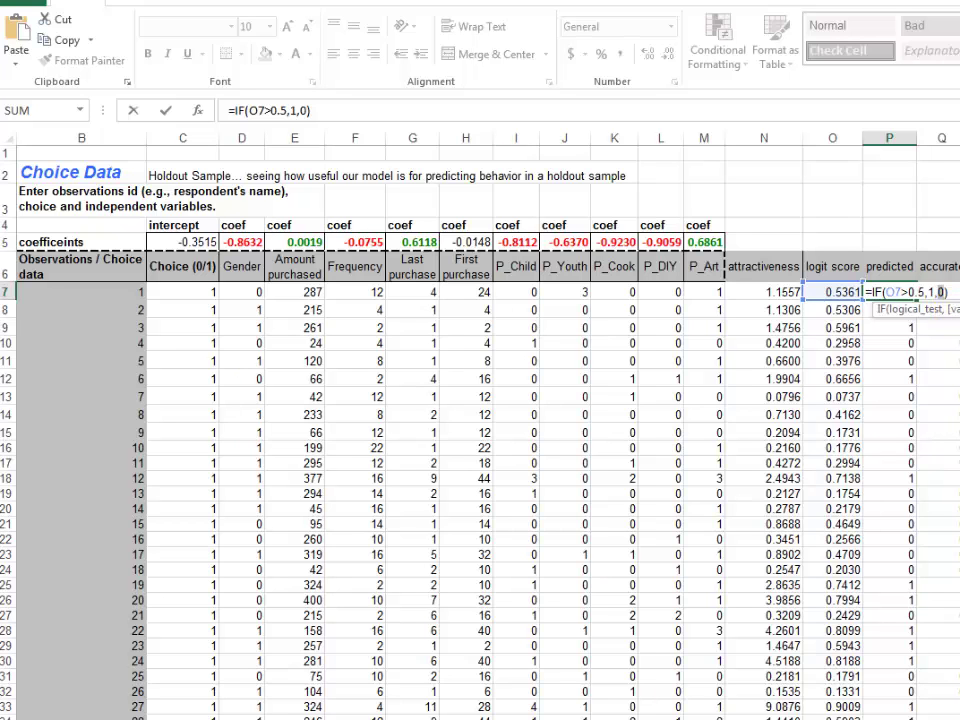
key(Return)
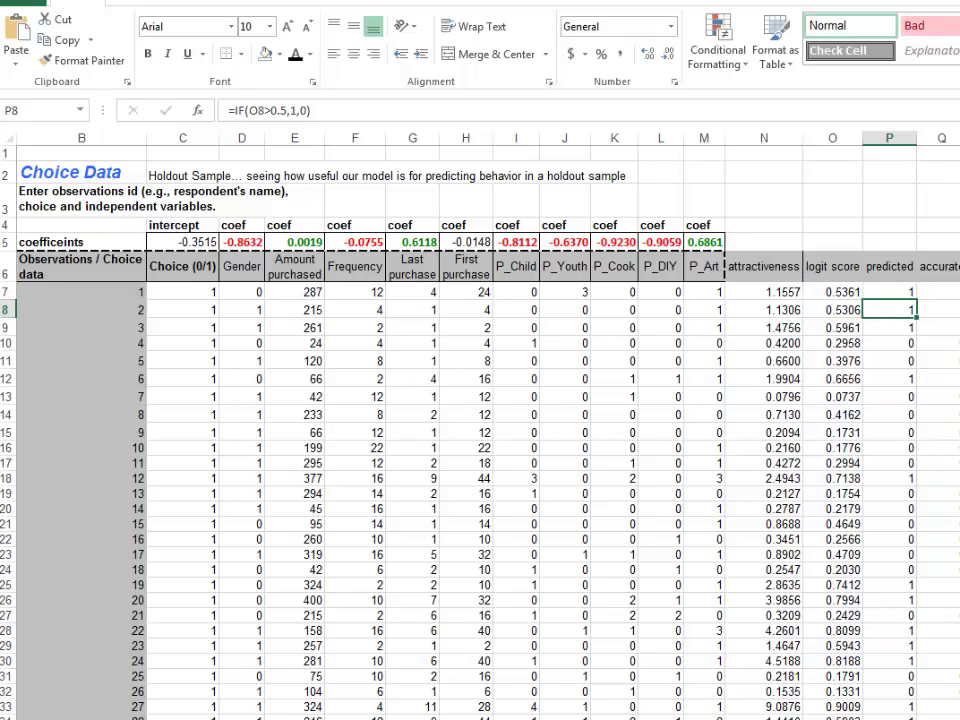
Inspect the accurate formula in Q7, then compare the accurate flags with the Choice (0/1) values of the first observations
double_click(942, 292)
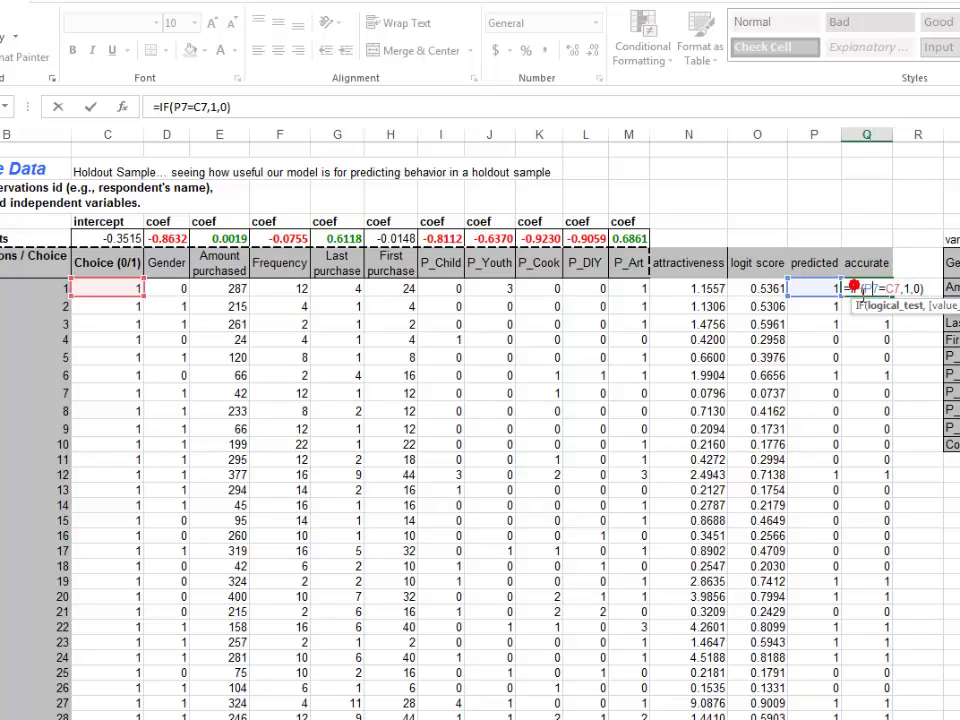
key(Return)
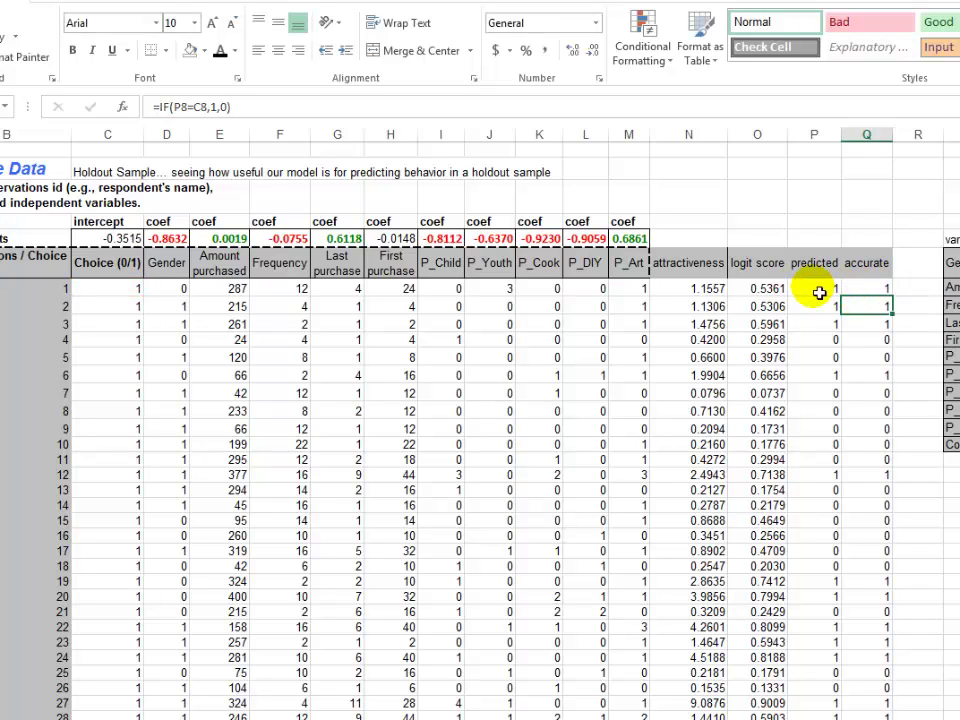
drag(0, 288, 0, 505)
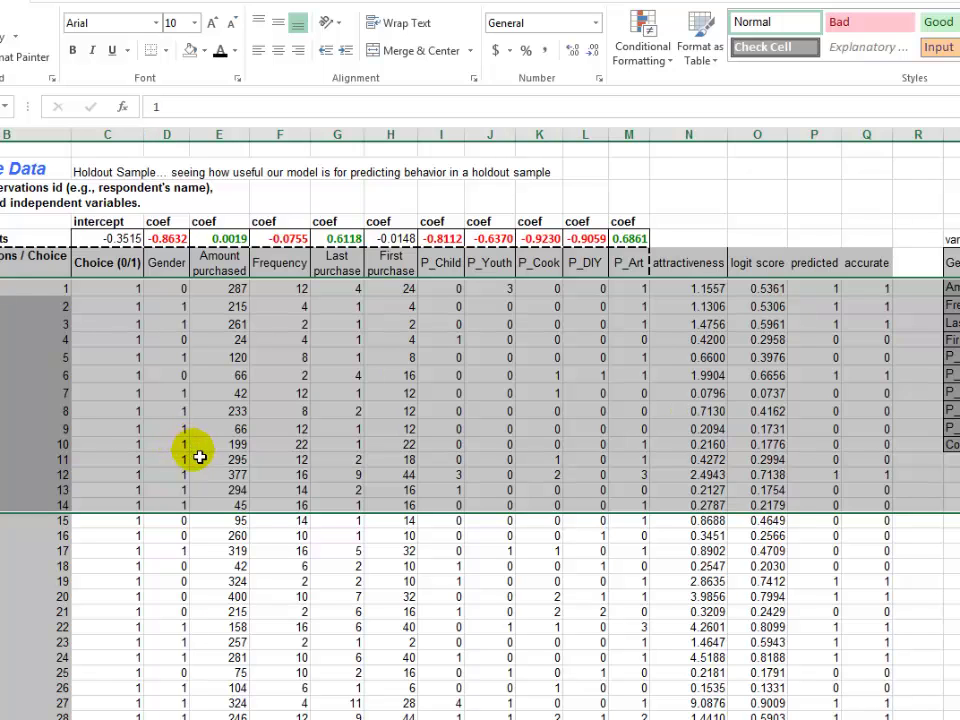
click(874, 290)
drag(878, 294, 884, 489)
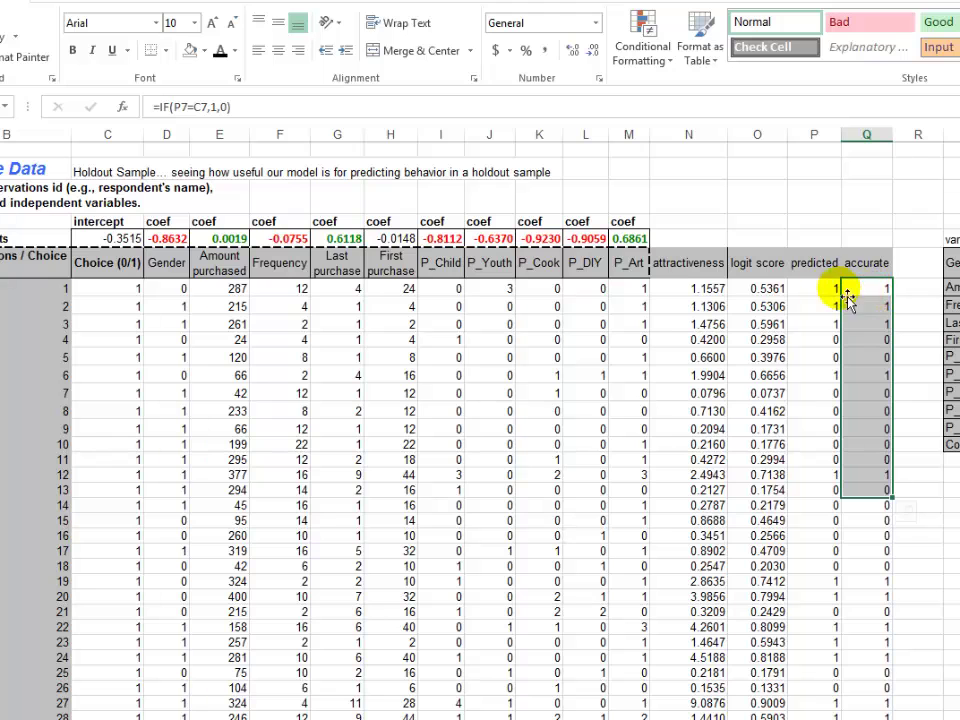
drag(129, 292, 139, 411)
click(262, 372)
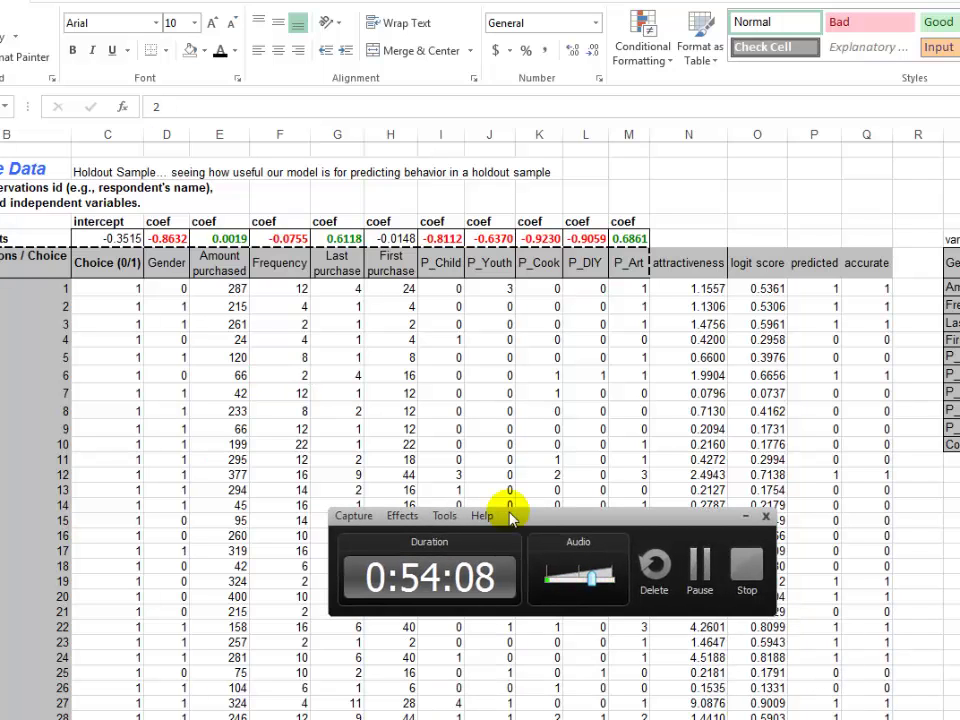
click(511, 510)
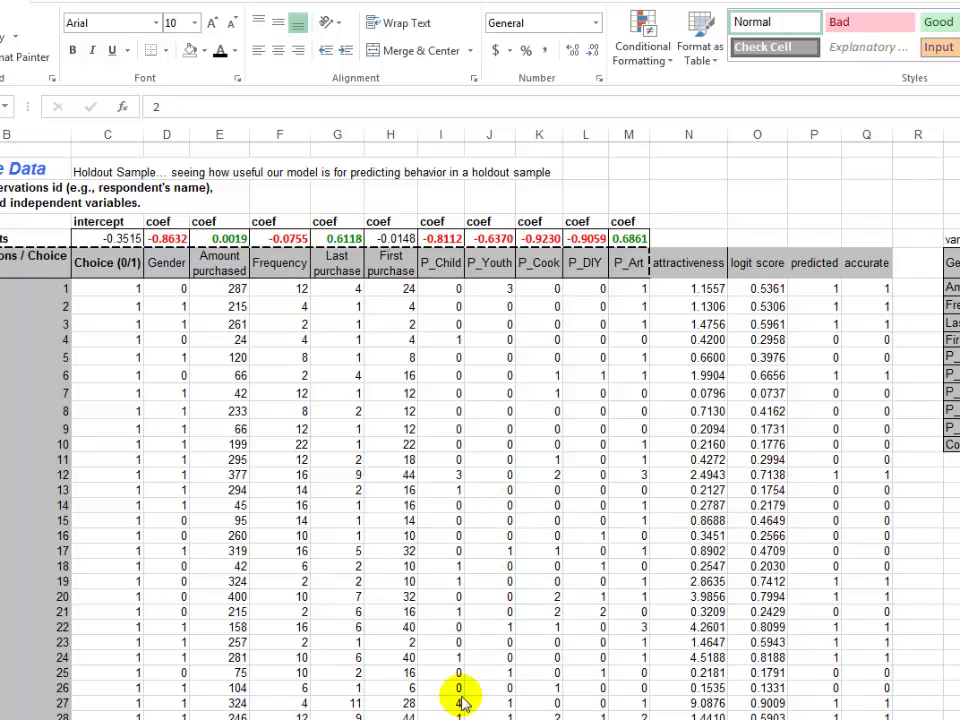